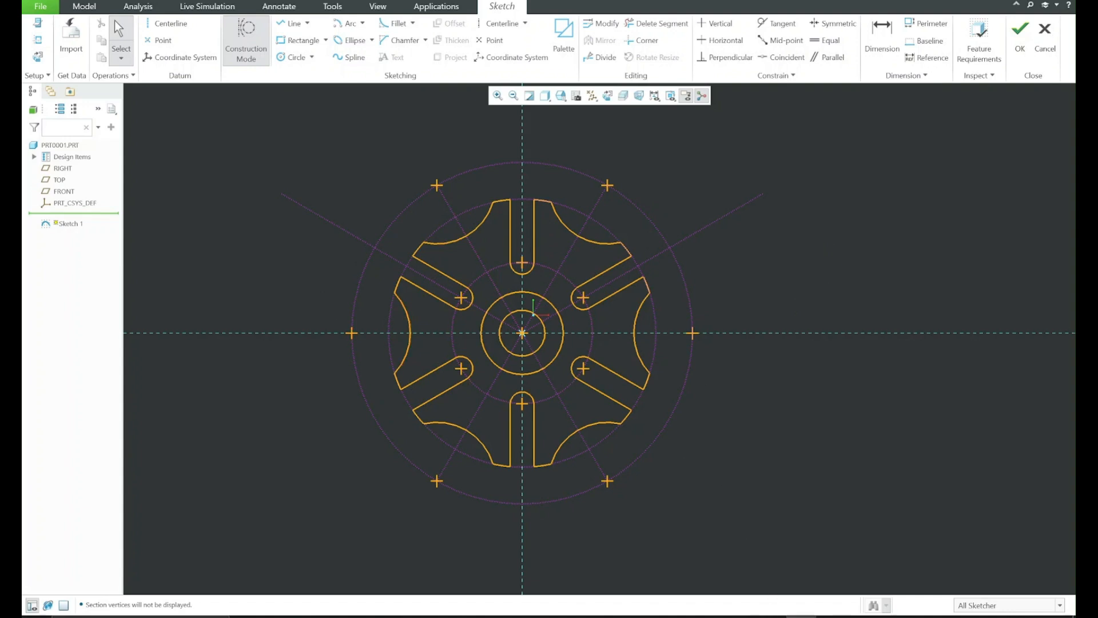
Open the reference drawing 1.png and compare it with the finished slotted wheel sketch
{"action": "mouse_move", "coordinate": [293, 0]}
{"action": "left_mouse_down"}
{"action": "mouse_move", "coordinate": [696, 228]}
{"action": "mouse_move", "coordinate": [716, 0]}
{"action": "mouse_move", "coordinate": [703, 61]}
{"action": "mouse_move", "coordinate": [615, 64]}
{"action": "left_mouse_up"}
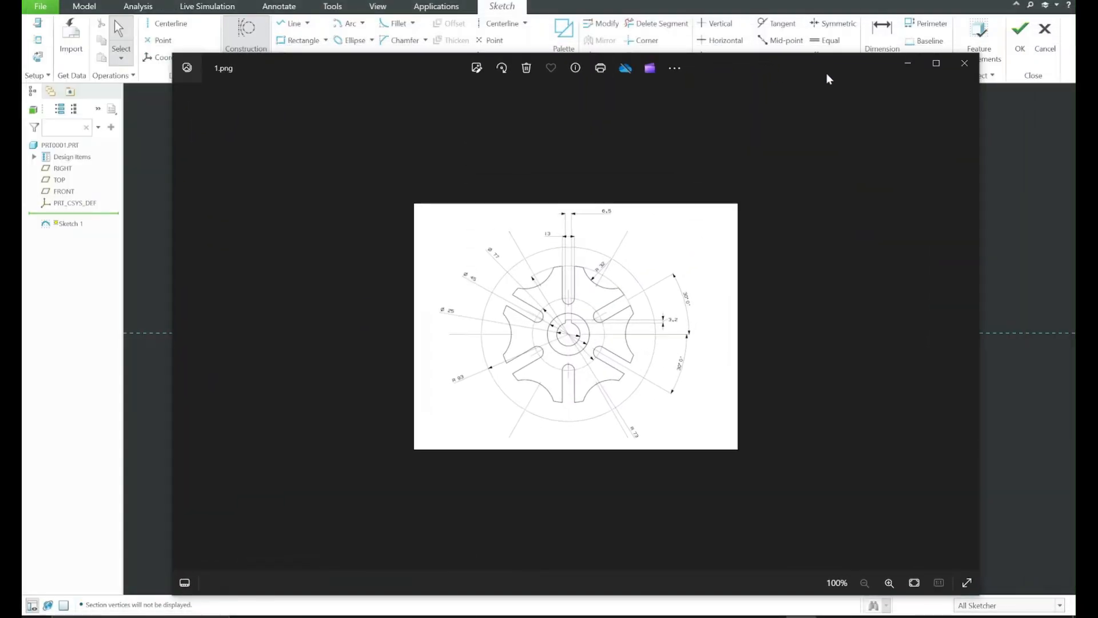
{"action": "left_click", "coordinate": [909, 64]}
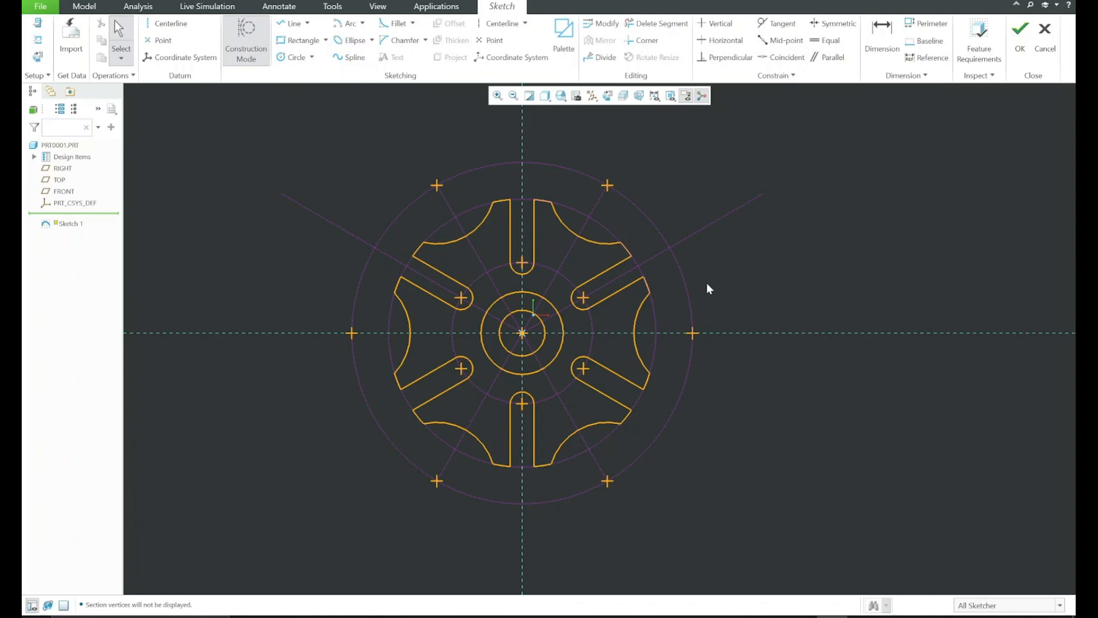
{"action": "left_click", "coordinate": [800, 616]}
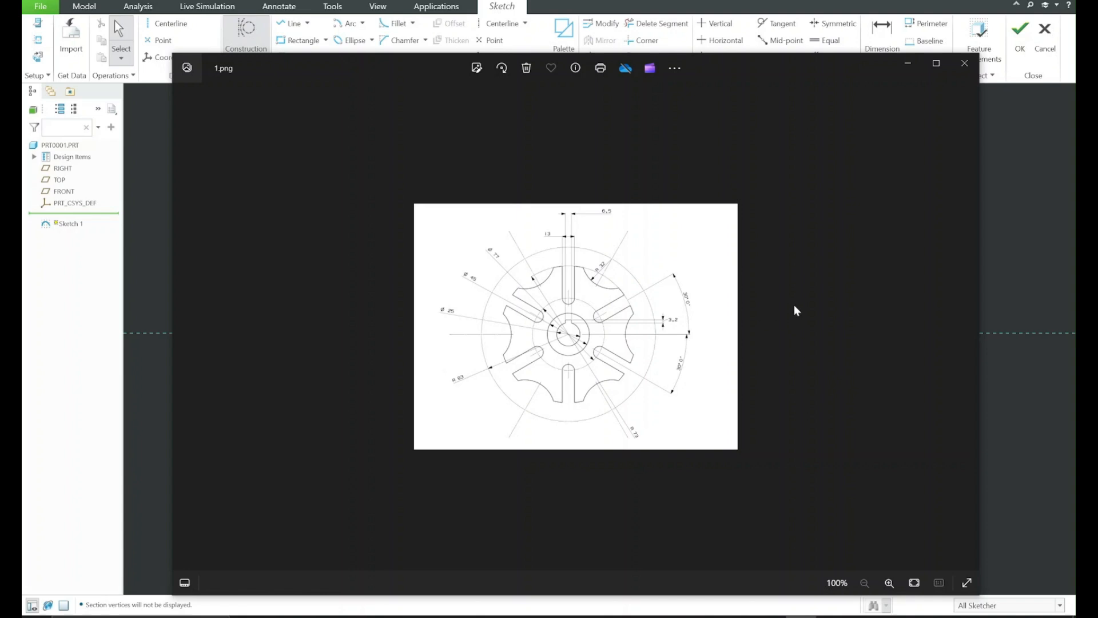
{"action": "left_click", "coordinate": [910, 66]}
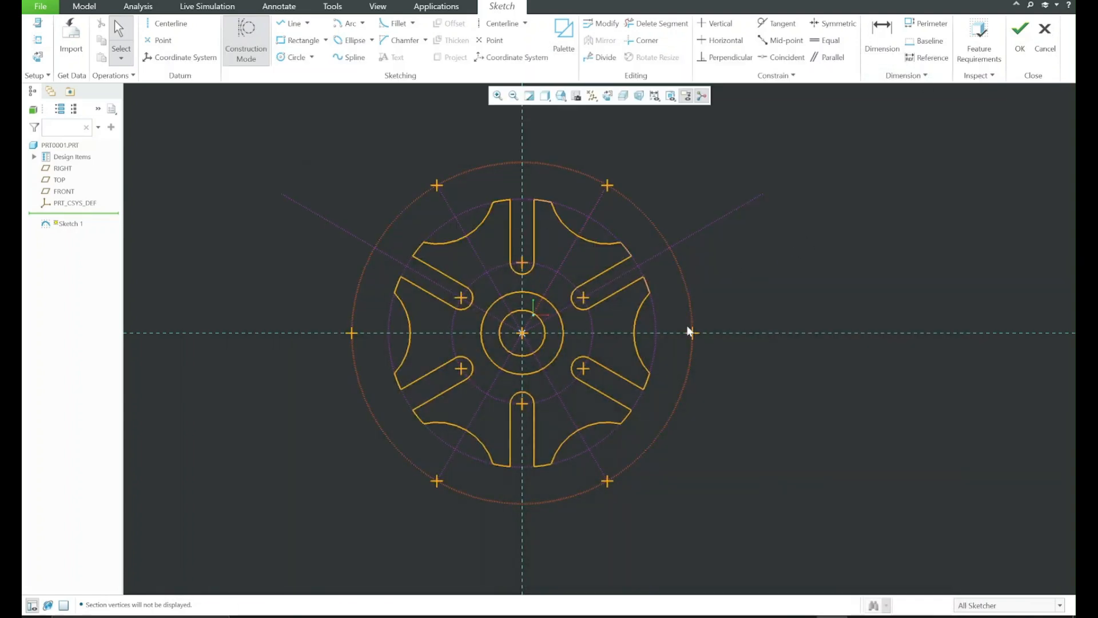
{"action": "middle_click_drag", "start_coordinate": [587, 270], "coordinate": [646, 270]}
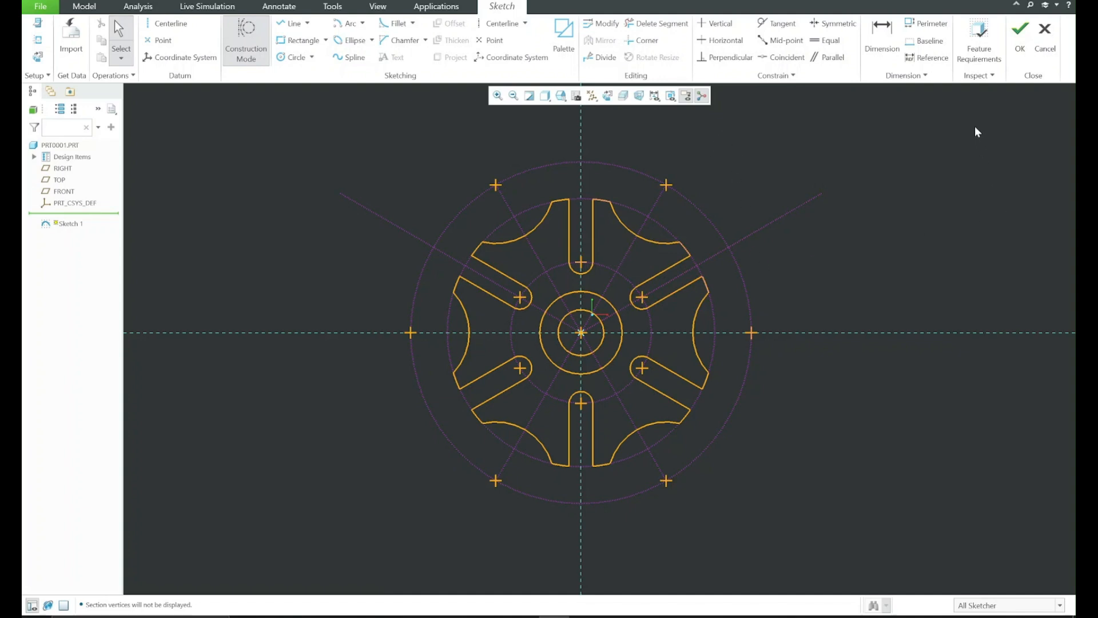
Discard the open sketch without saving it and close the part PRT0001
{"action": "left_click", "coordinate": [1045, 37]}
{"action": "left_click", "coordinate": [591, 326]}
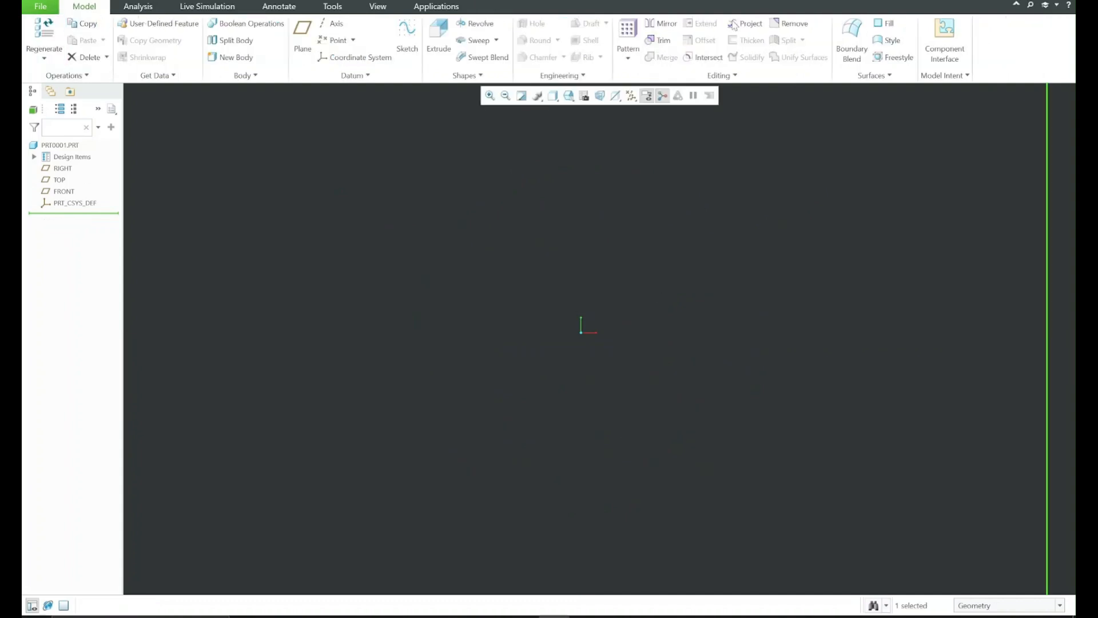
{"action": "left_click", "coordinate": [122, 0]}
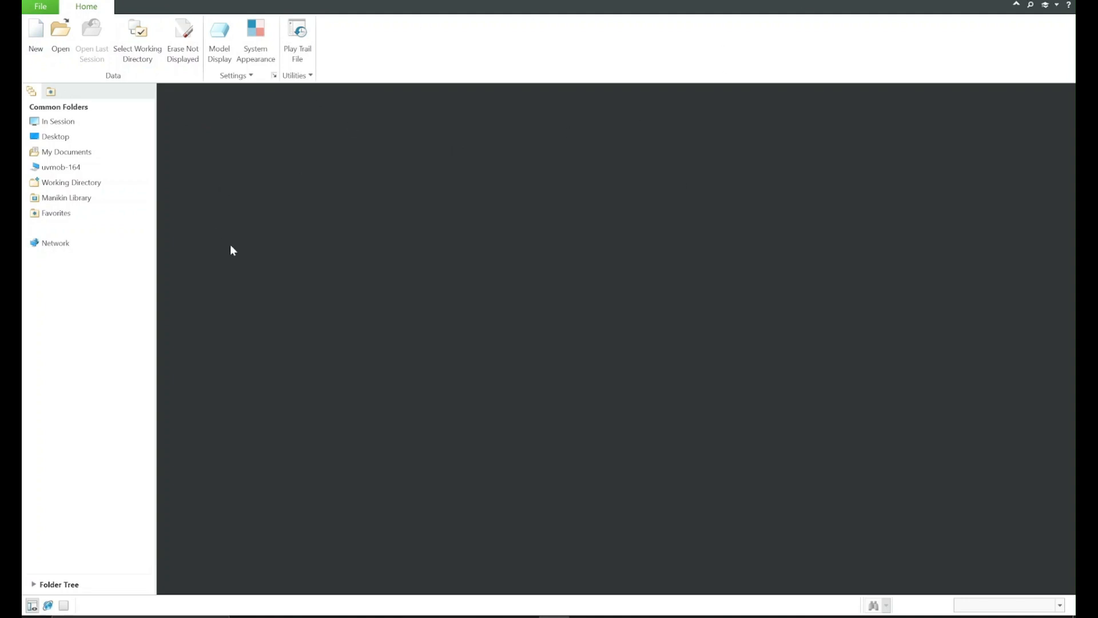
Create a new solid part named Part1 with the default template and turn on the display of its datum planes
{"action": "left_click", "coordinate": [36, 38]}
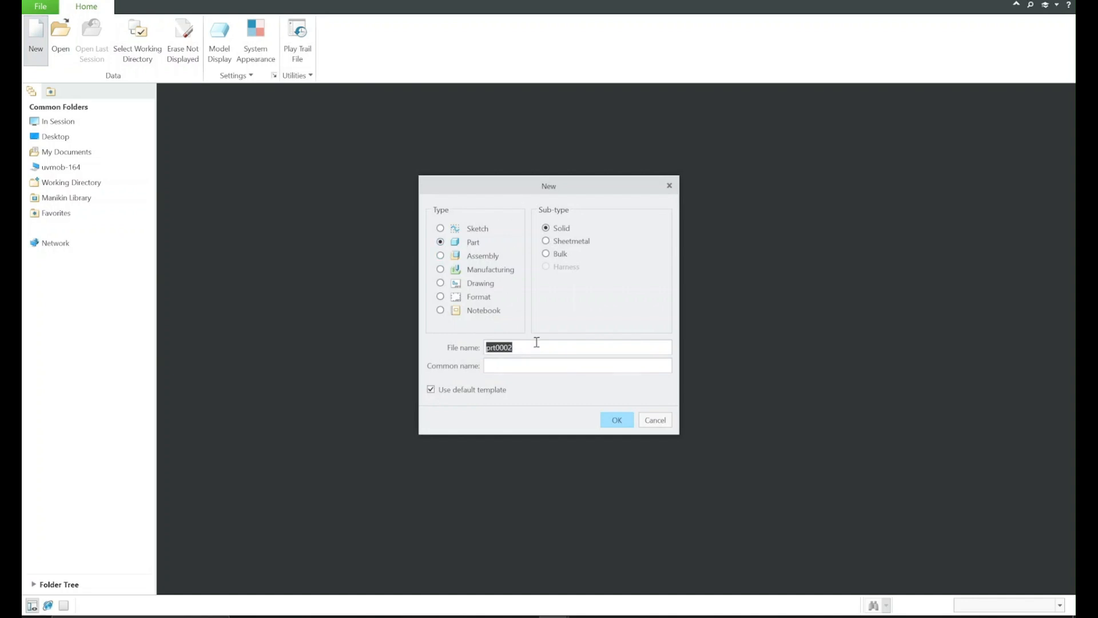
{"action": "type", "text": "Part1"}
{"action": "key", "text": "Return"}
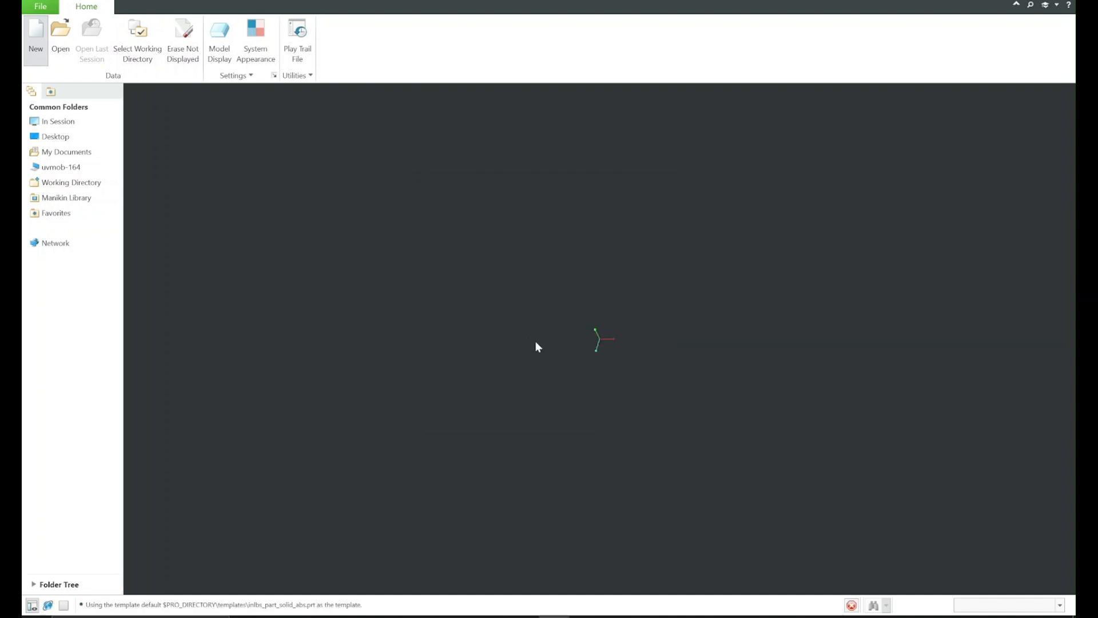
{"action": "left_click", "coordinate": [631, 96]}
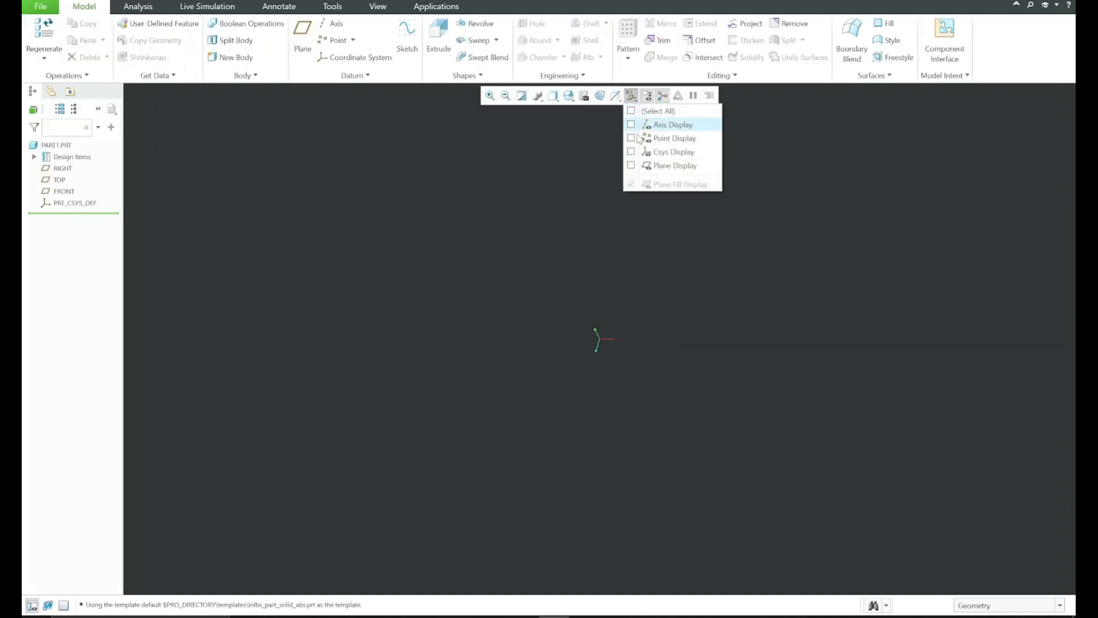
{"action": "left_click", "coordinate": [631, 165]}
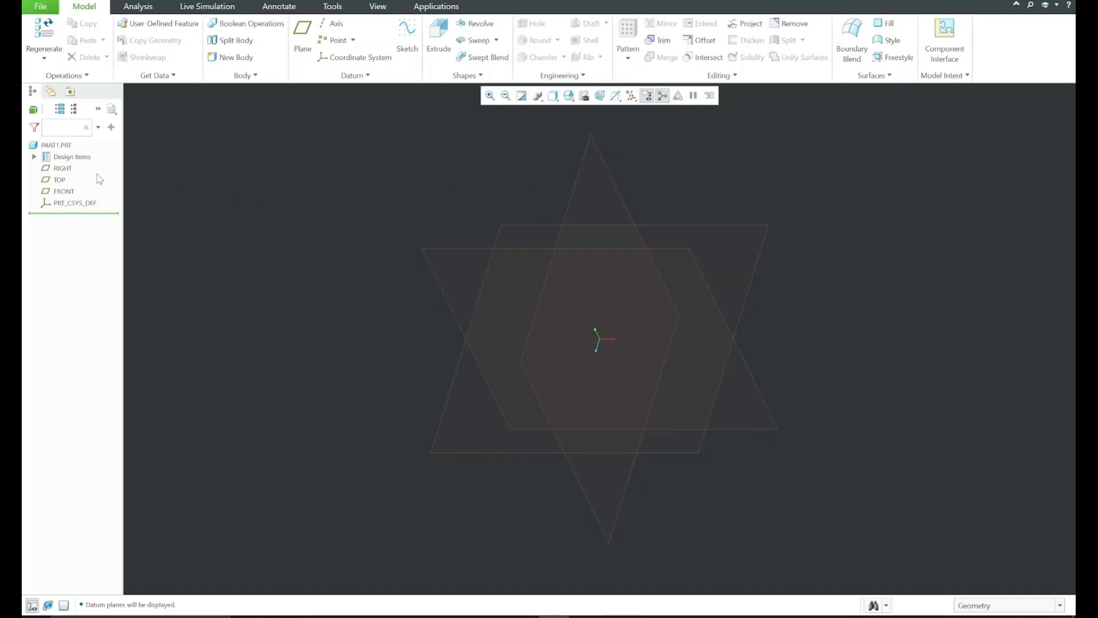
Highlight the RIGHT, TOP and FRONT datum planes one after another to examine their orientation
{"action": "left_click", "coordinate": [63, 168]}
{"action": "left_click", "coordinate": [59, 179]}
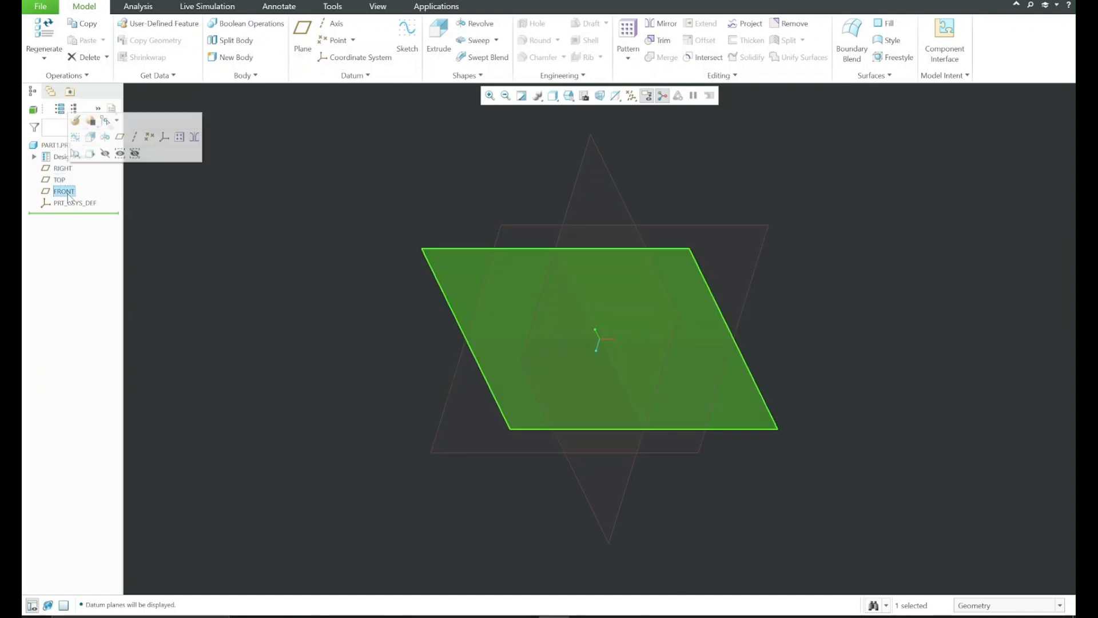
{"action": "left_click", "coordinate": [394, 202]}
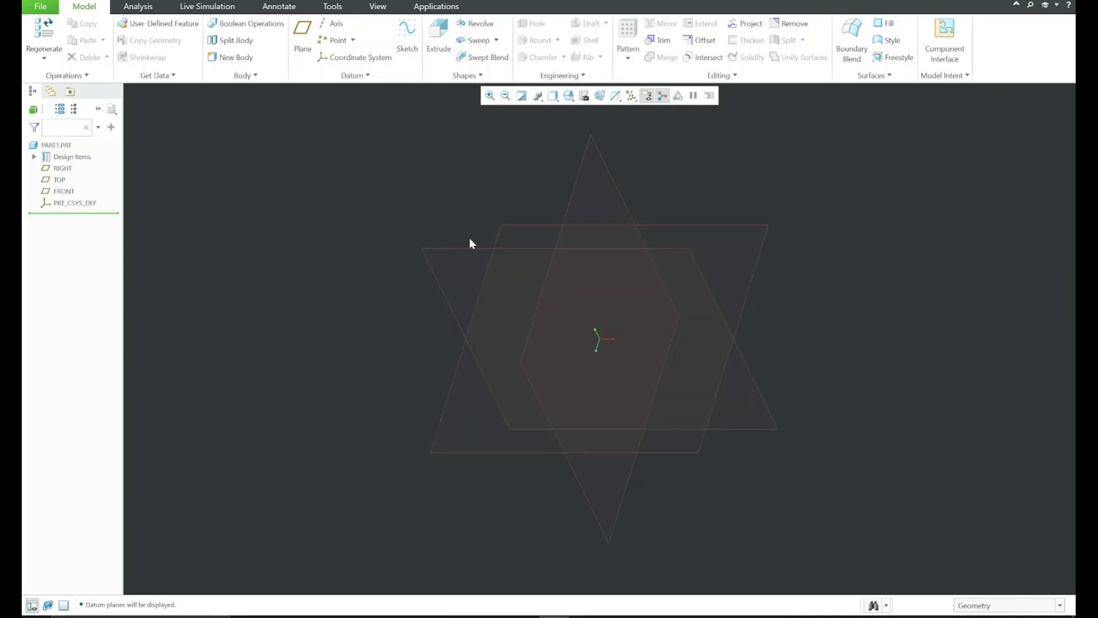
{"action": "left_click", "coordinate": [57, 180]}
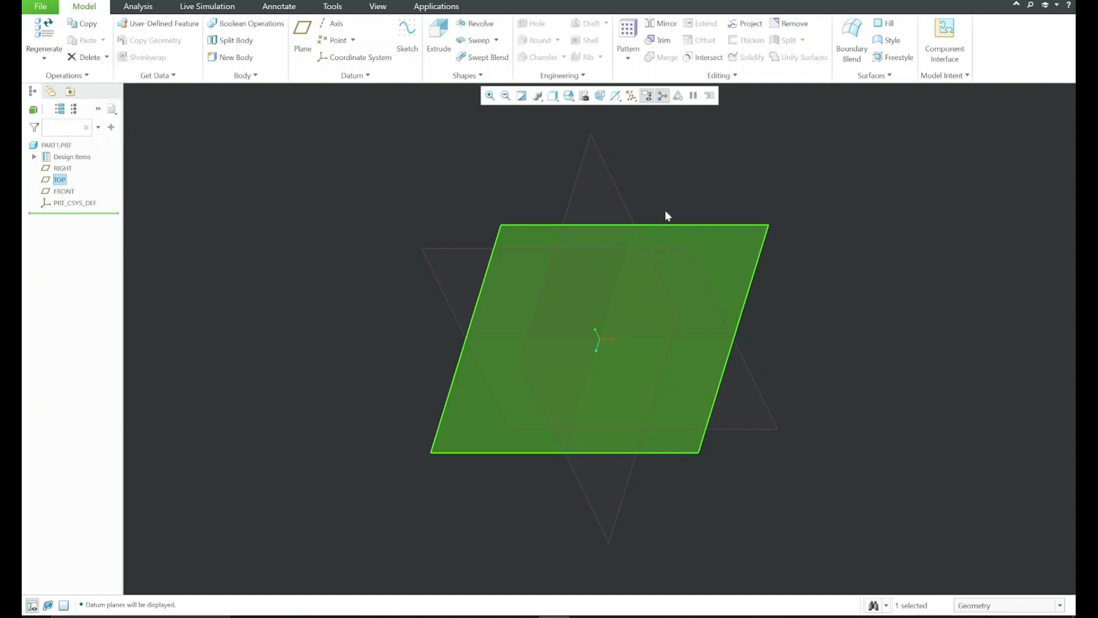
{"action": "left_click", "coordinate": [615, 178]}
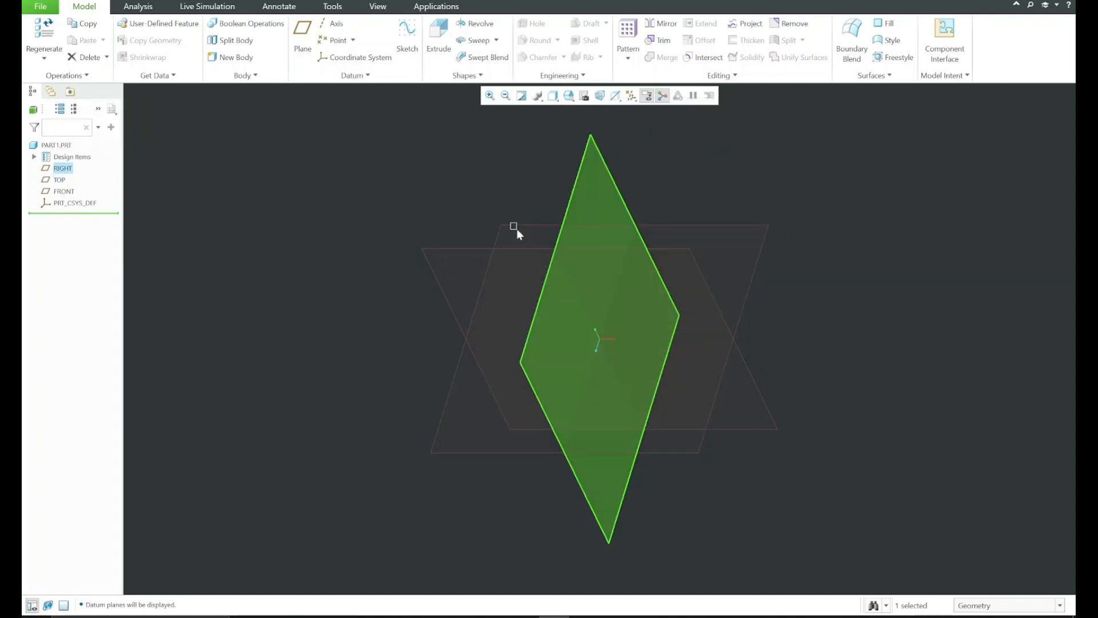
{"action": "left_click", "coordinate": [528, 216]}
Start a sketch on the TOP datum plane and orient the sketching plane parallel to the screen
{"action": "left_click", "coordinate": [521, 225]}
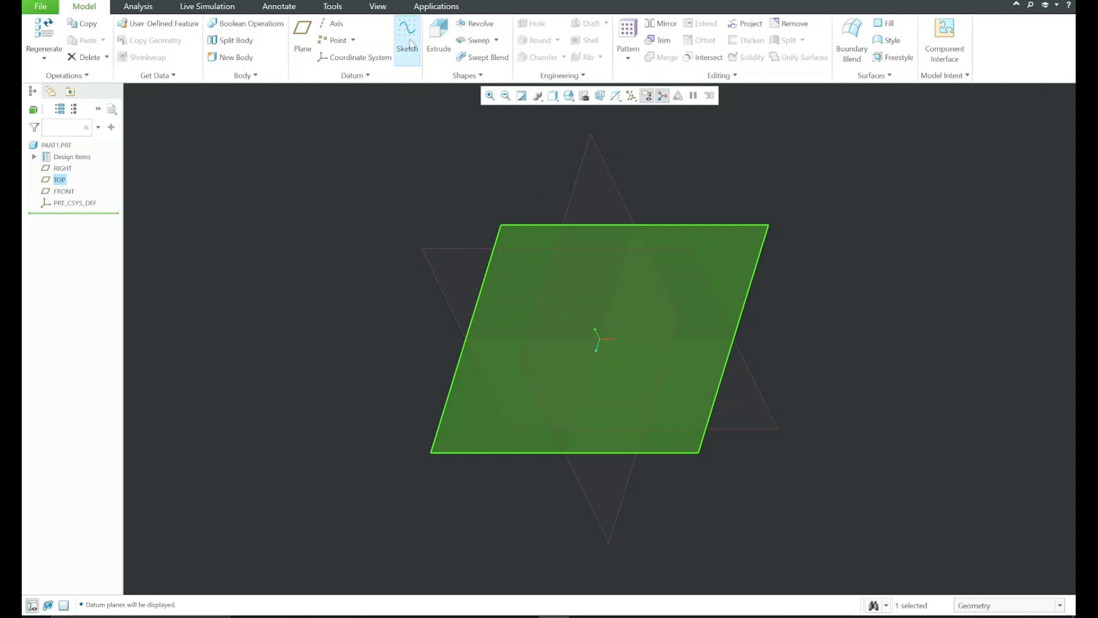
{"action": "left_click", "coordinate": [408, 44]}
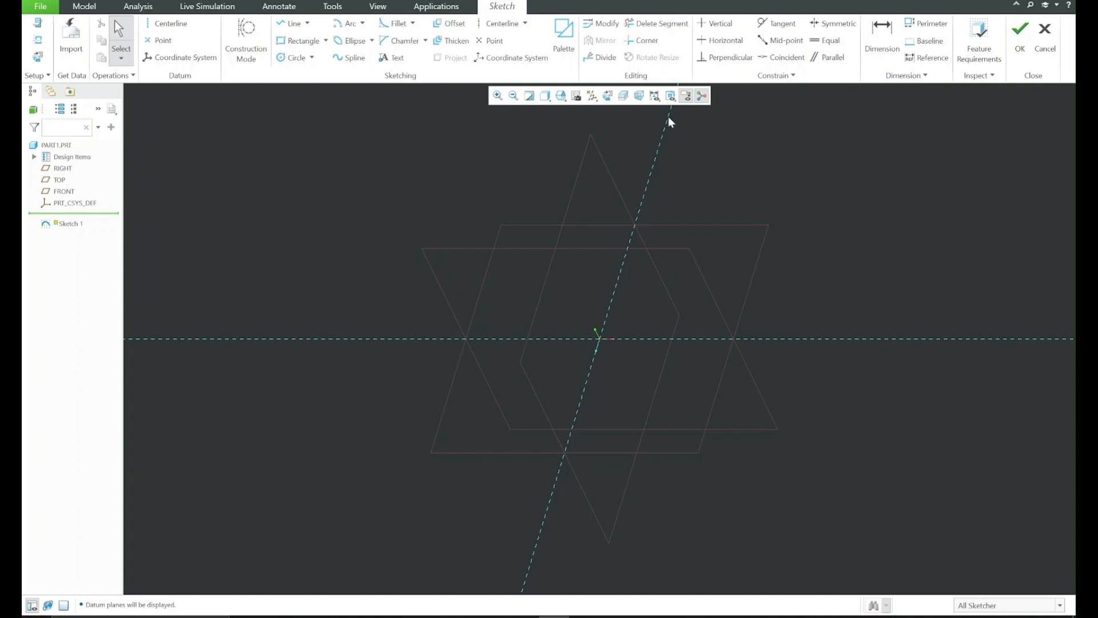
{"action": "left_click", "coordinate": [610, 96]}
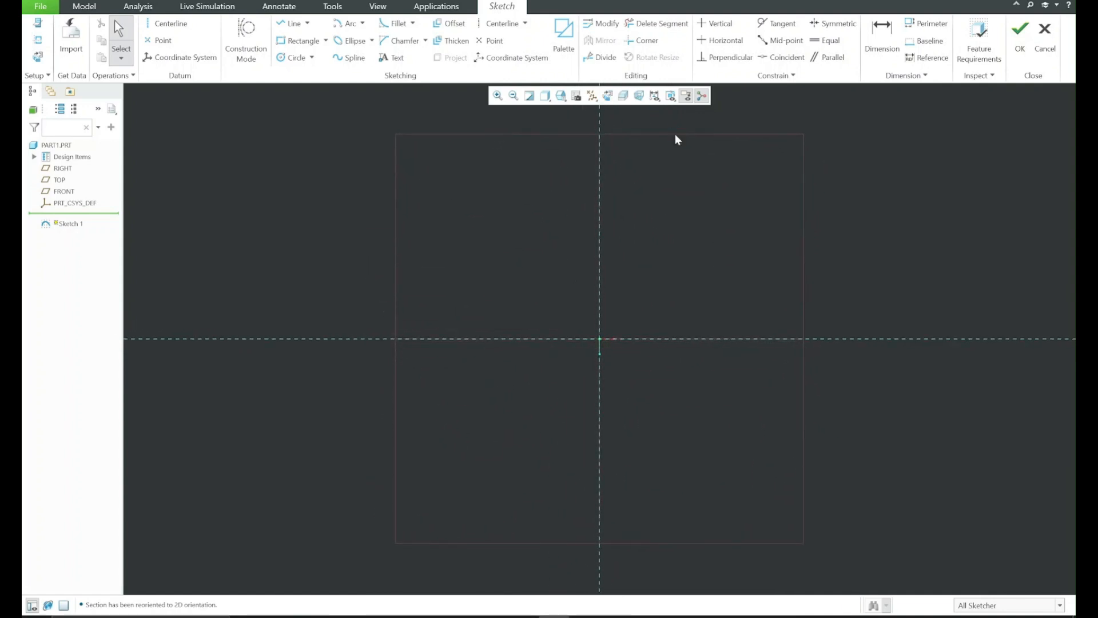
{"action": "mouse_move", "coordinate": [699, 154]}
{"action": "middle_mouse_down", "text": "shift"}
{"action": "mouse_move", "coordinate": [674, 186]}
{"action": "mouse_move", "coordinate": [652, 172]}
{"action": "middle_mouse_up", "text": "shift"}
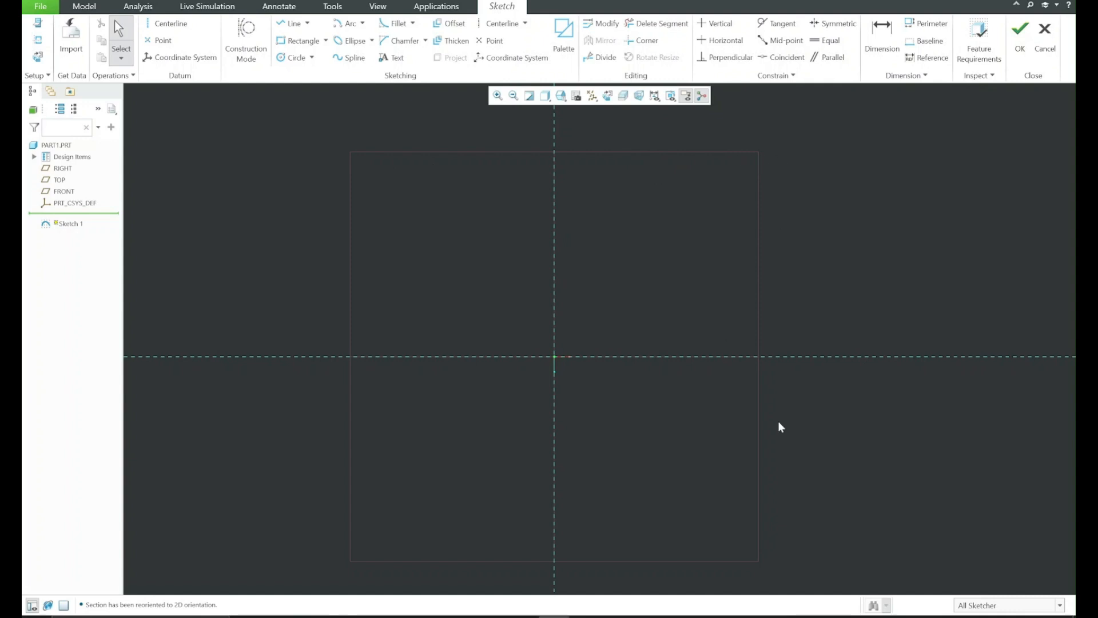
Turn off the datum plane display so only the sketch references are shown
{"action": "left_click", "coordinate": [592, 96]}
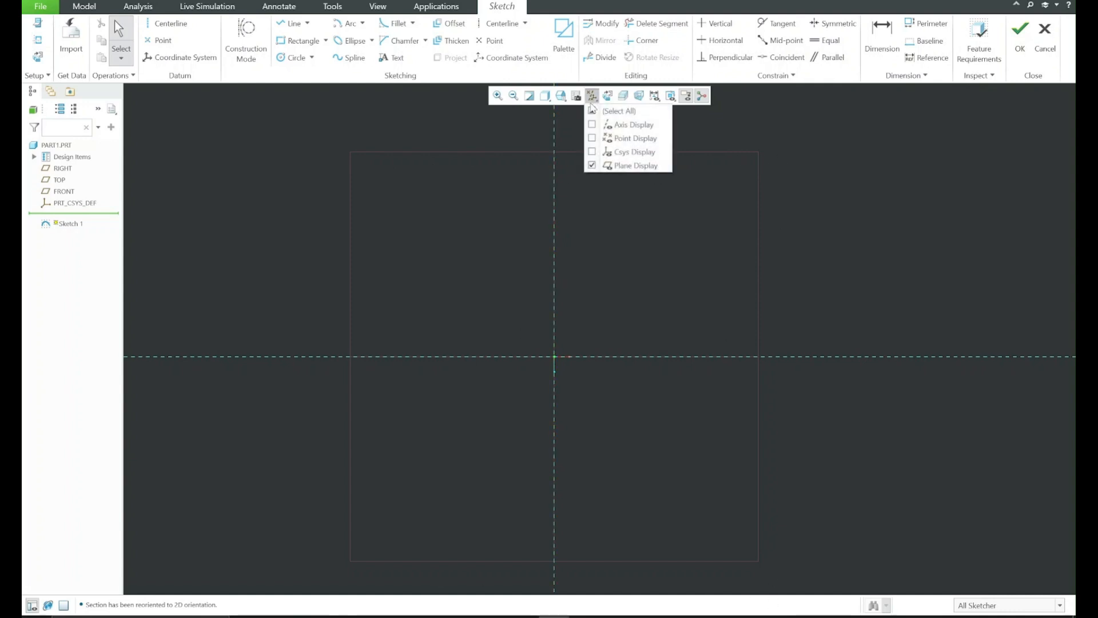
{"action": "left_click", "coordinate": [592, 166]}
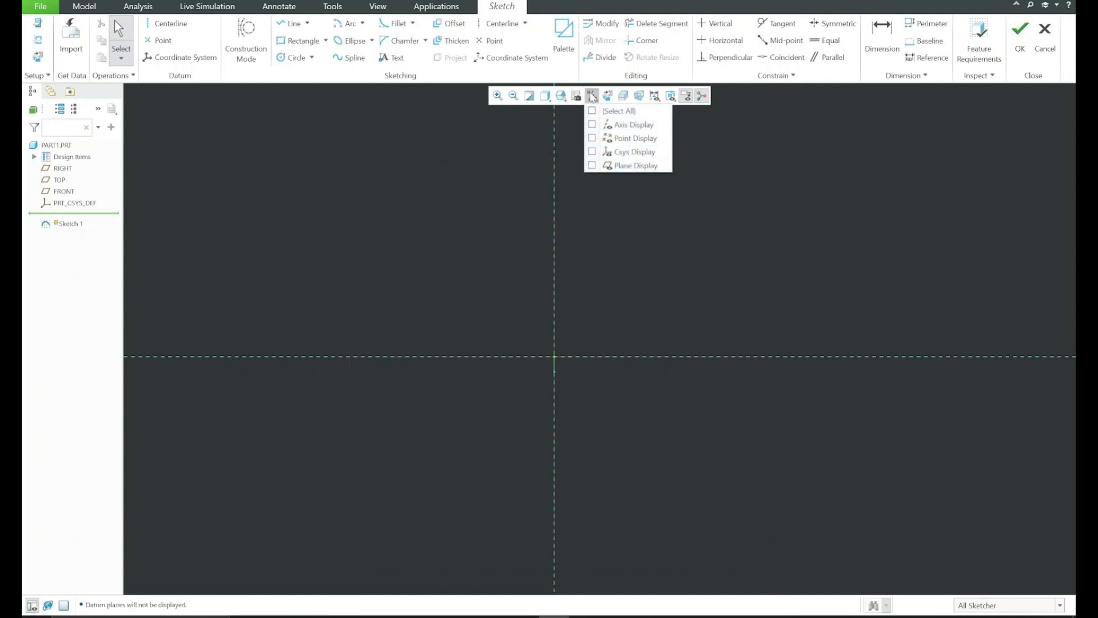
{"action": "left_click", "coordinate": [592, 96]}
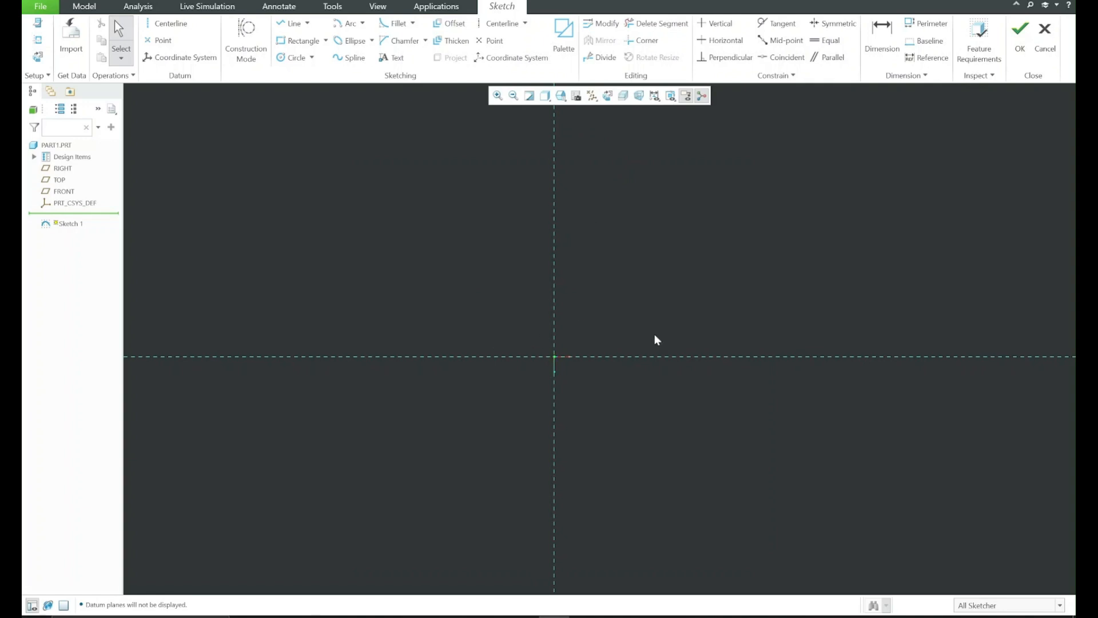
{"action": "middle_click_drag", "start_coordinate": [662, 325], "coordinate": [659, 336], "text": "shift"}
Open the reference drawing 1.png and enlarge it to read the wheel's diameters, radii, slot widths and angles
{"action": "left_click", "coordinate": [801, 616]}
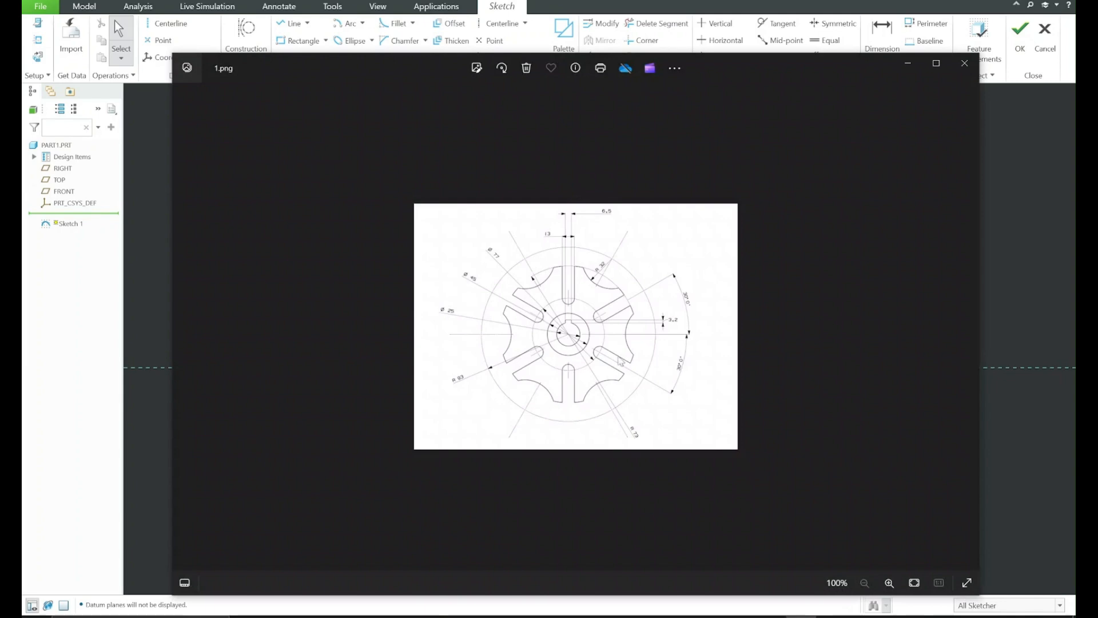
{"action": "scroll", "coordinate": [618, 363], "scroll_direction": "up", "scroll_amount": 3}
{"action": "scroll", "coordinate": [618, 363], "scroll_direction": "up", "scroll_amount": 2}
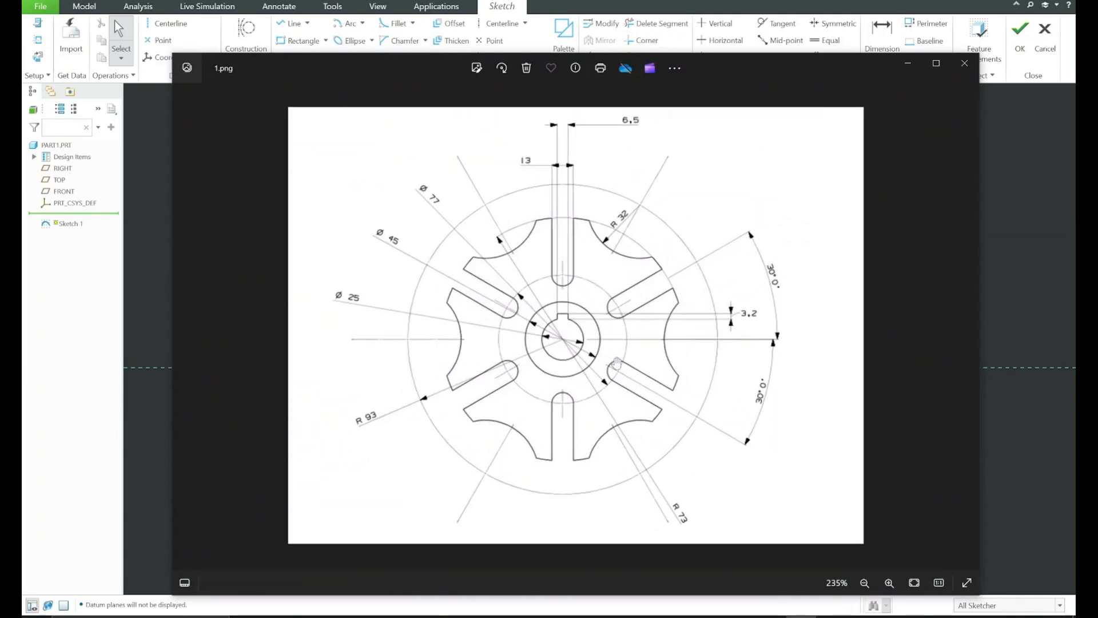
{"action": "scroll", "coordinate": [617, 362], "scroll_direction": "down", "scroll_amount": 1}
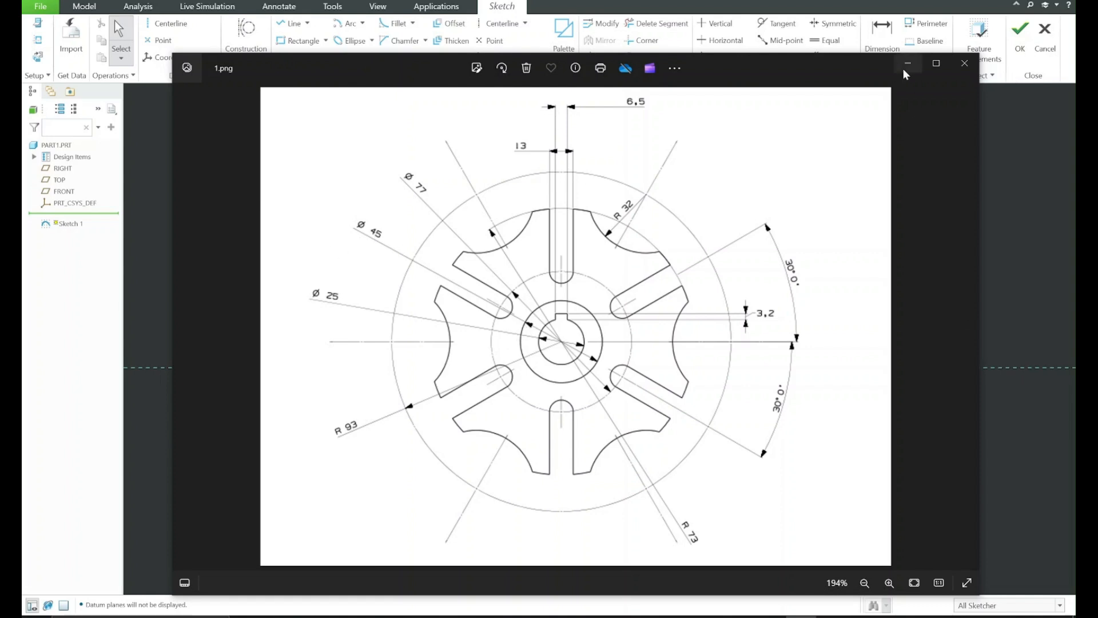
{"action": "left_click", "coordinate": [964, 63]}
Sketch two concentric circles centred on the sketch origin, about 136 and 244 in diameter
{"action": "left_click", "coordinate": [293, 57]}
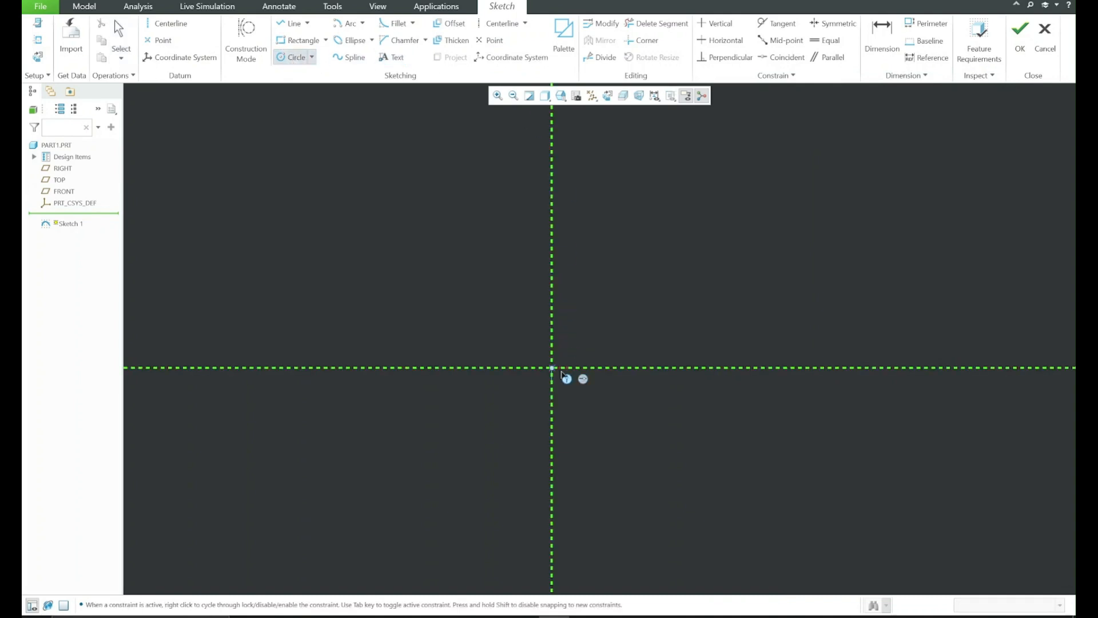
{"action": "left_click", "coordinate": [551, 367]}
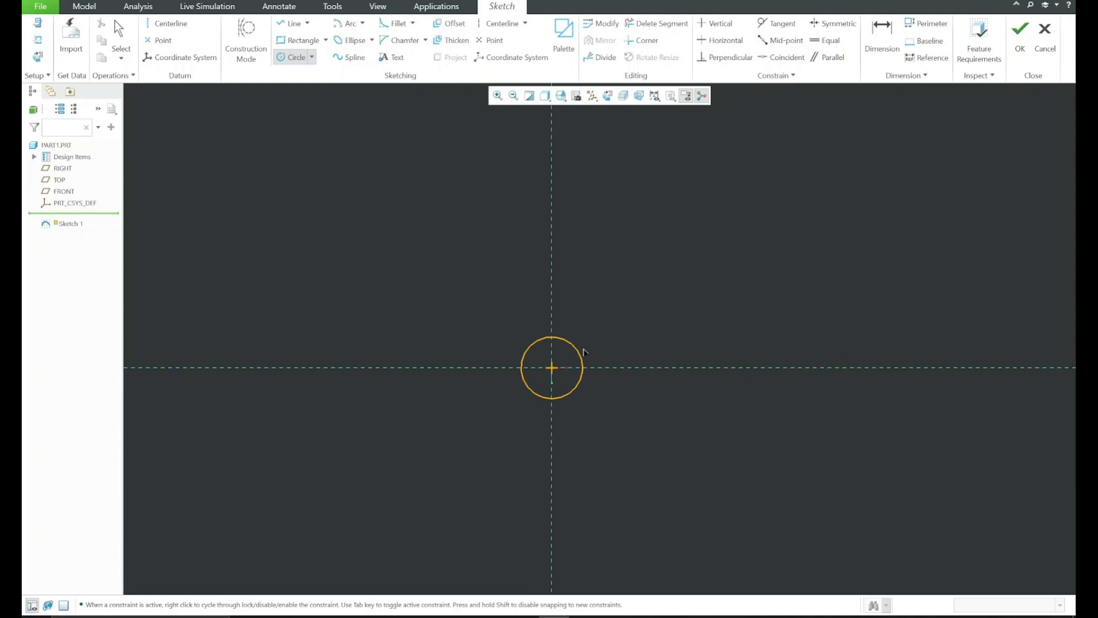
{"action": "left_click", "coordinate": [602, 348]}
{"action": "left_click", "coordinate": [554, 369]}
{"action": "left_click", "coordinate": [642, 331]}
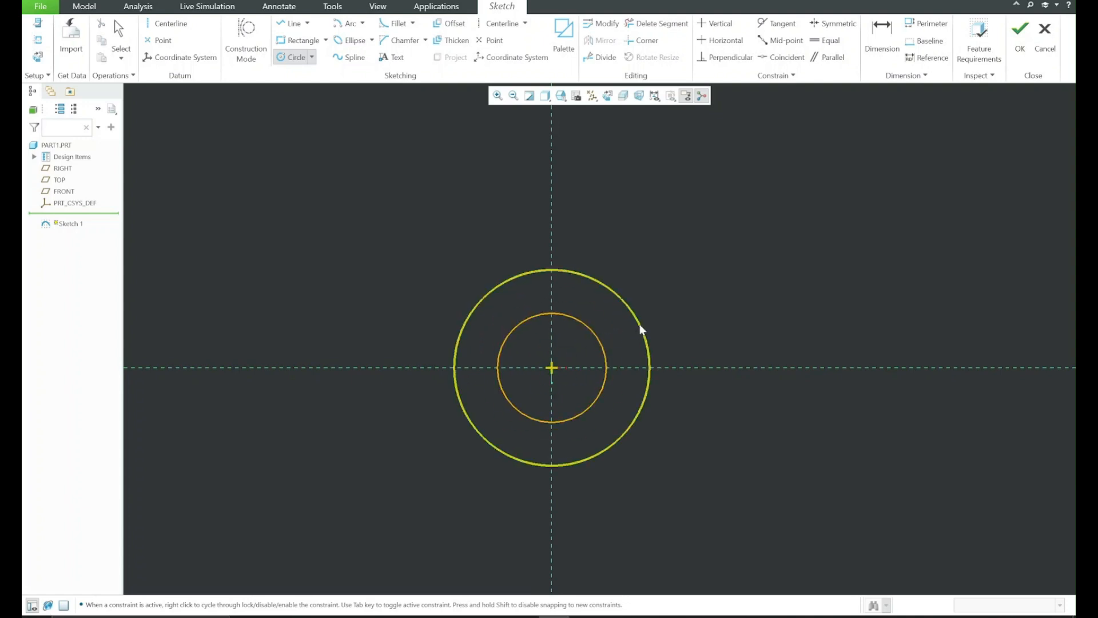
{"action": "middle_click", "coordinate": [678, 291]}
{"action": "left_click", "coordinate": [688, 284]}
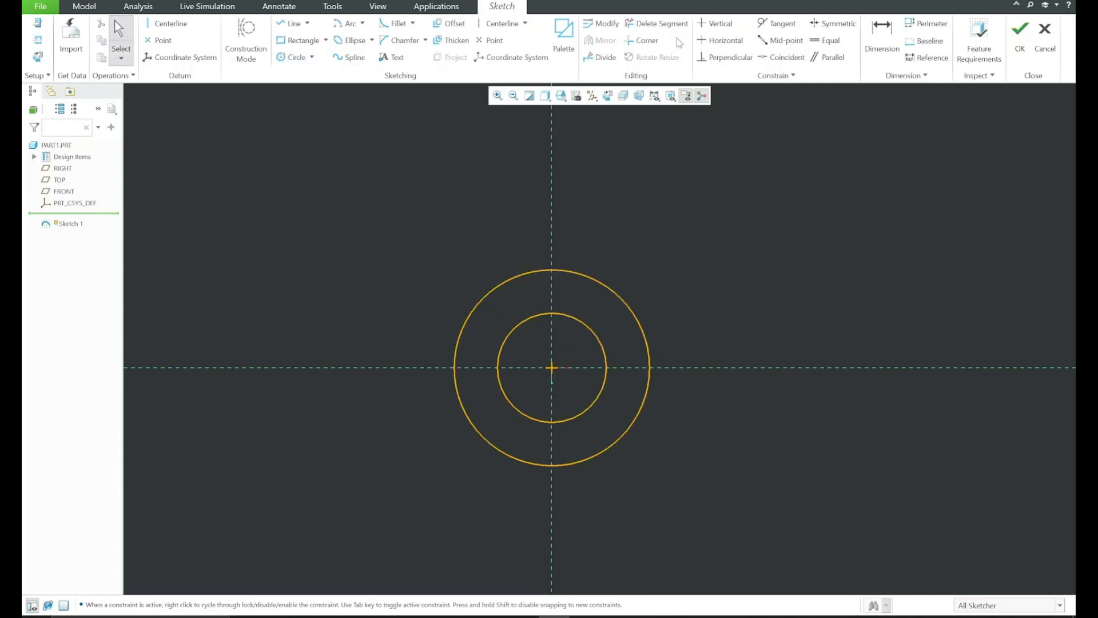
Show the sketch dimensions and set the inner circle's diameter to 25
{"action": "left_click", "coordinate": [655, 95]}
{"action": "left_click", "coordinate": [655, 125]}
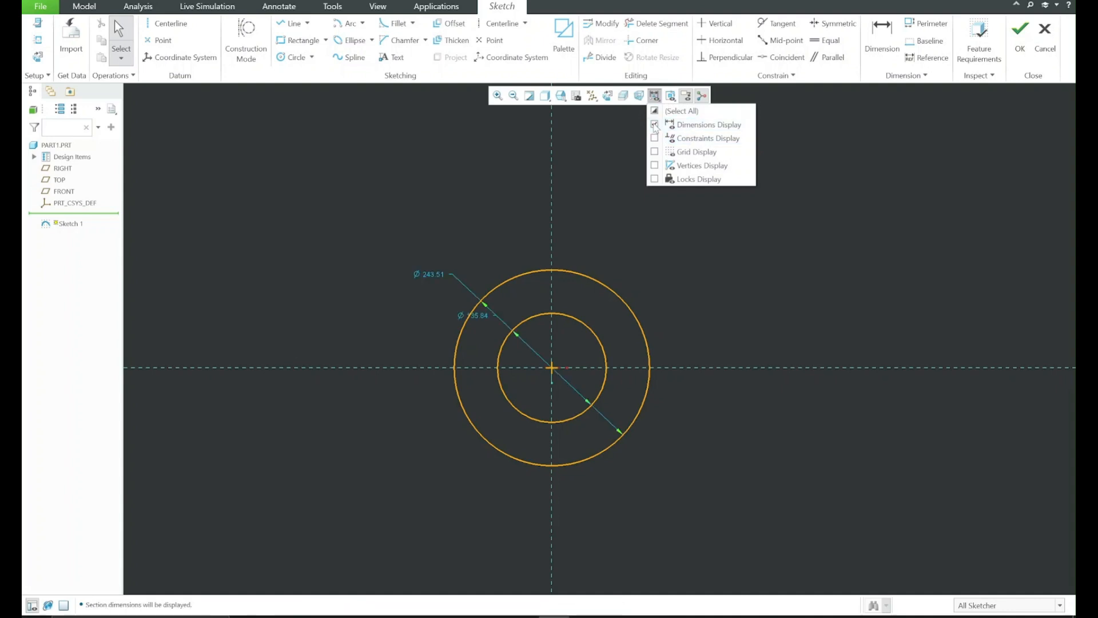
{"action": "left_click_drag", "start_coordinate": [461, 314], "coordinate": [410, 330]}
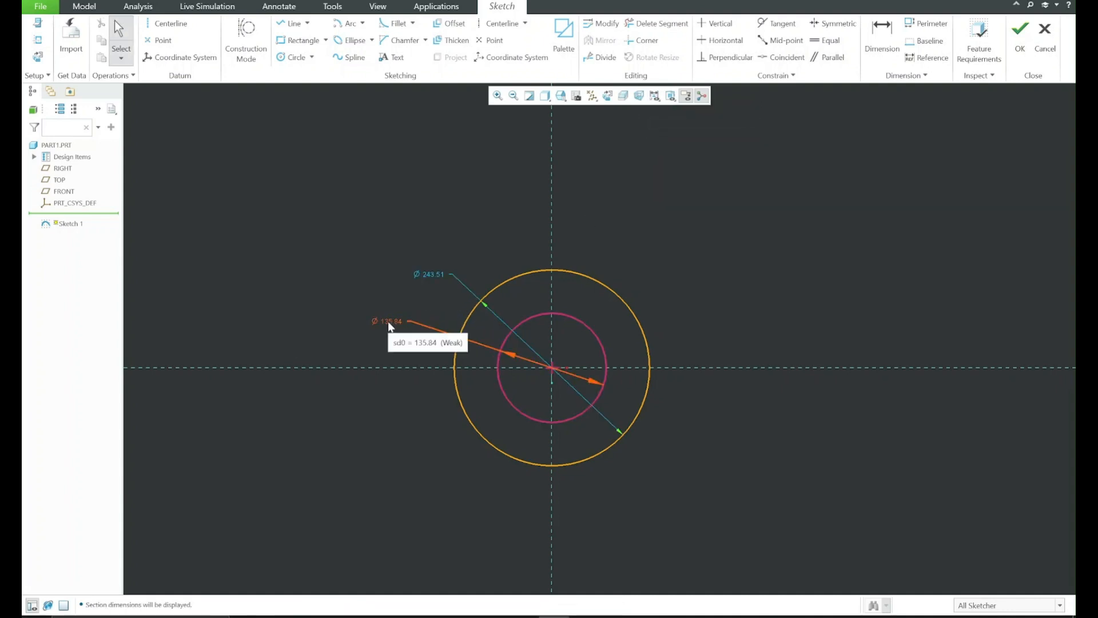
{"action": "double_click", "coordinate": [389, 324]}
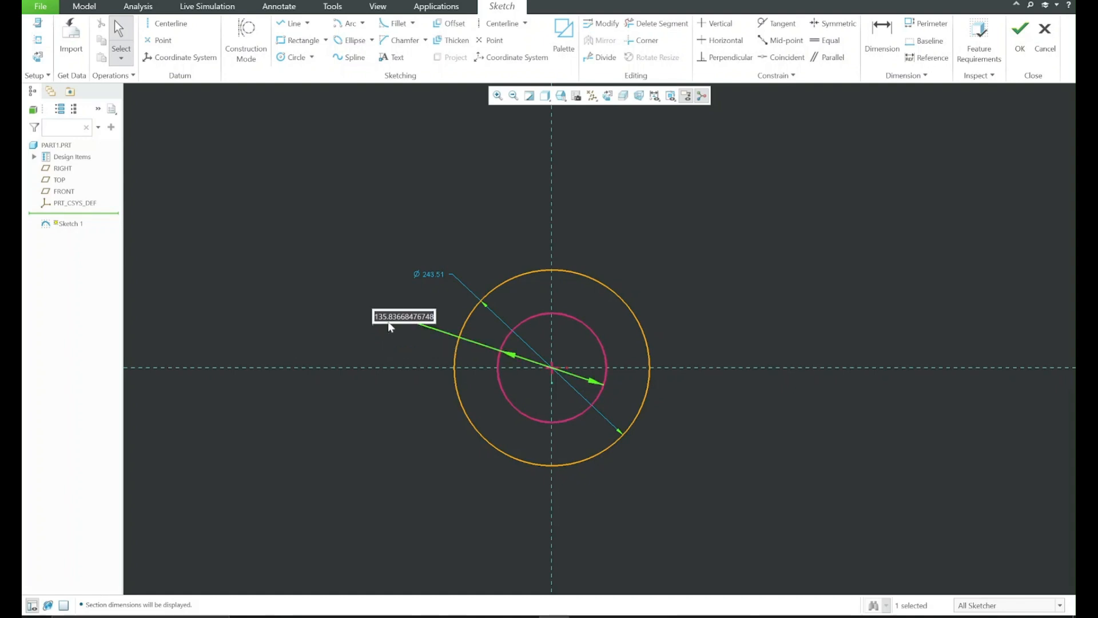
{"action": "type", "text": "25"}
{"action": "key", "text": "Return"}
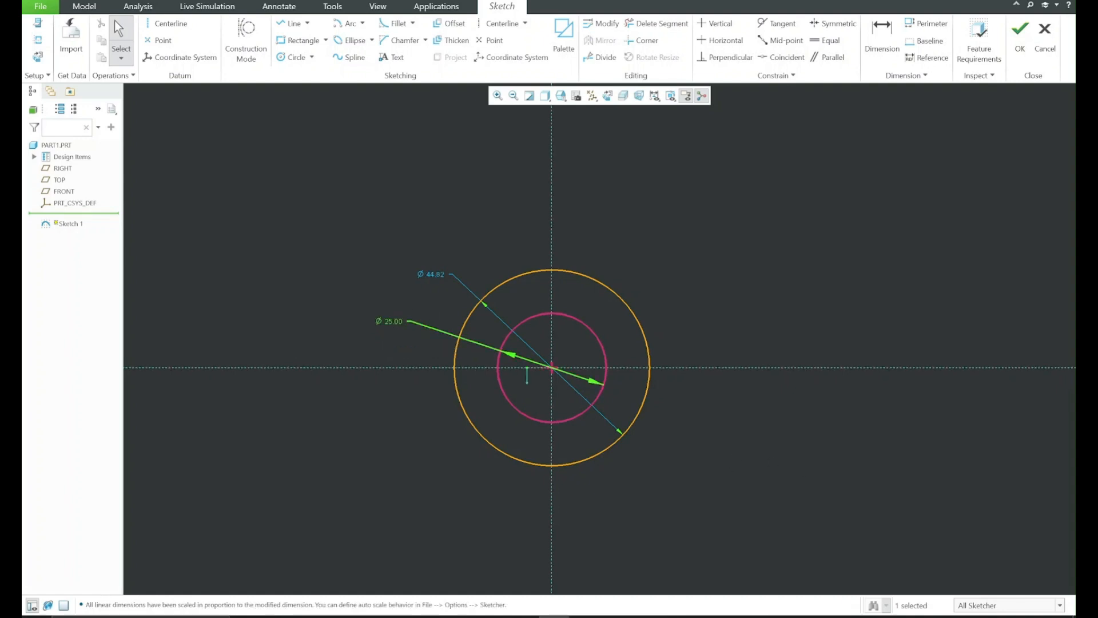
Configure PenAttention 11 to highlight the mouse as well as the pen, with a circle radius of 22
{"action": "left_click", "coordinate": [907, 617]}
{"action": "right_click", "coordinate": [908, 581]}
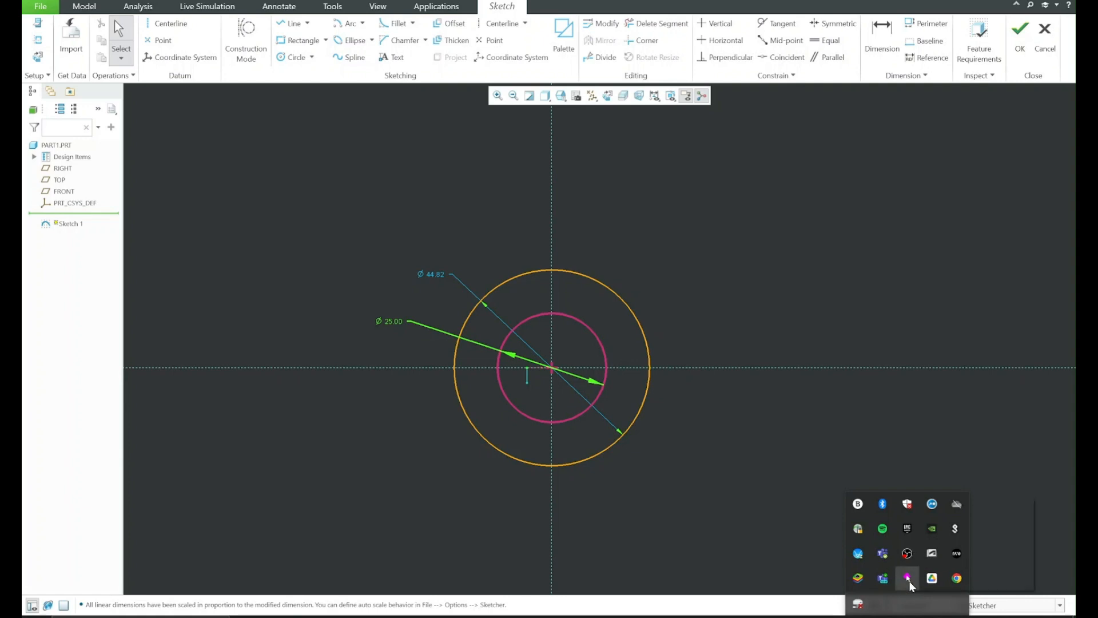
{"action": "right_click", "coordinate": [912, 583]}
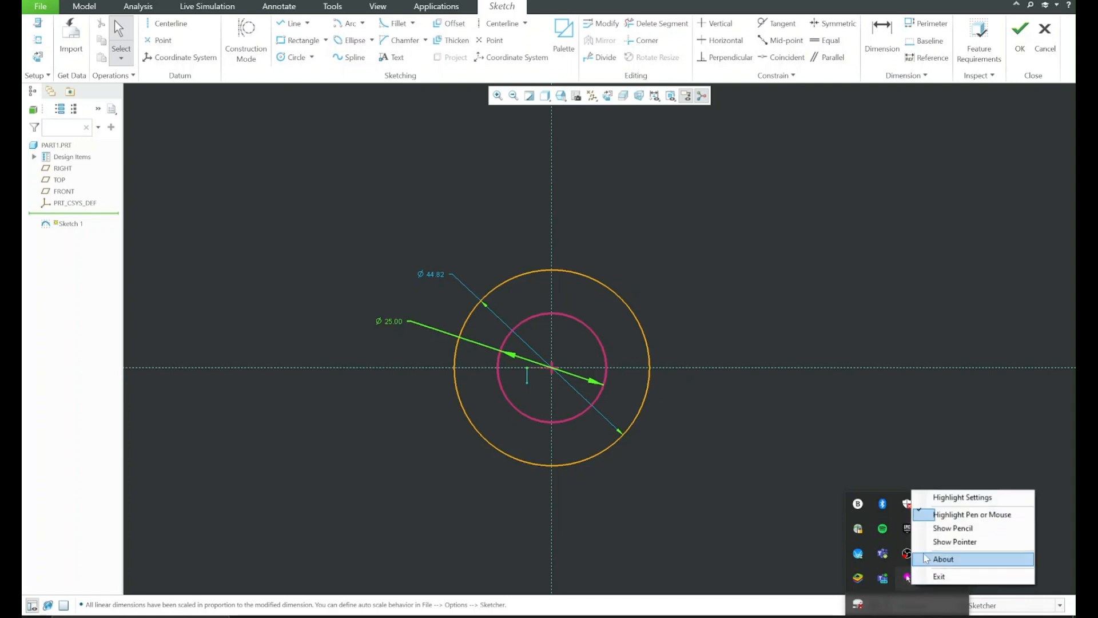
{"action": "left_click", "coordinate": [998, 497]}
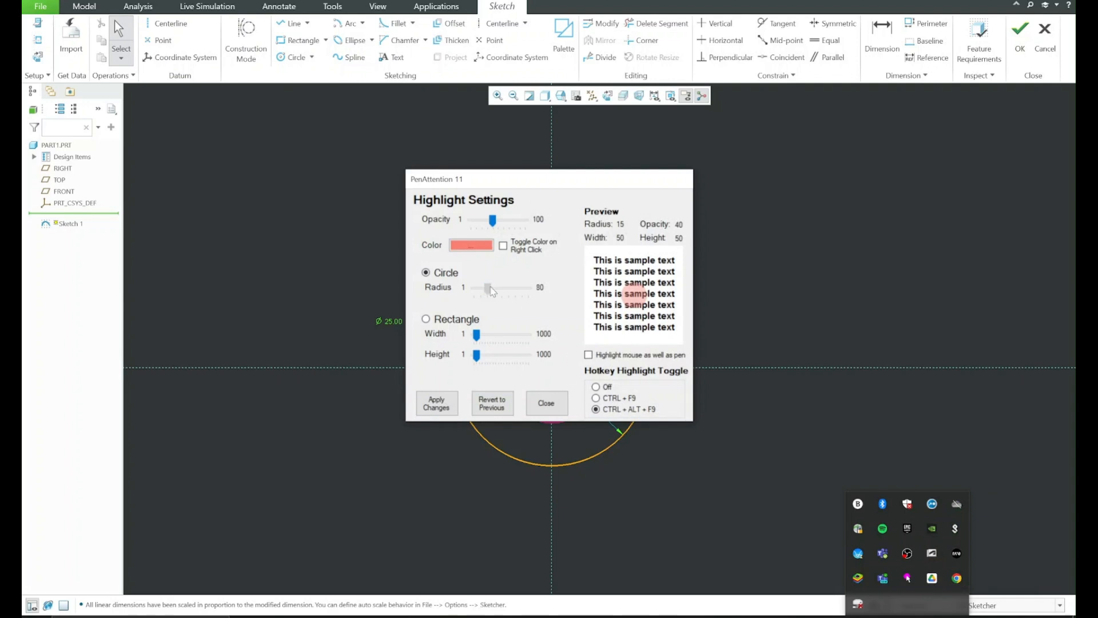
{"action": "left_click", "coordinate": [588, 354]}
{"action": "left_click", "coordinate": [437, 403]}
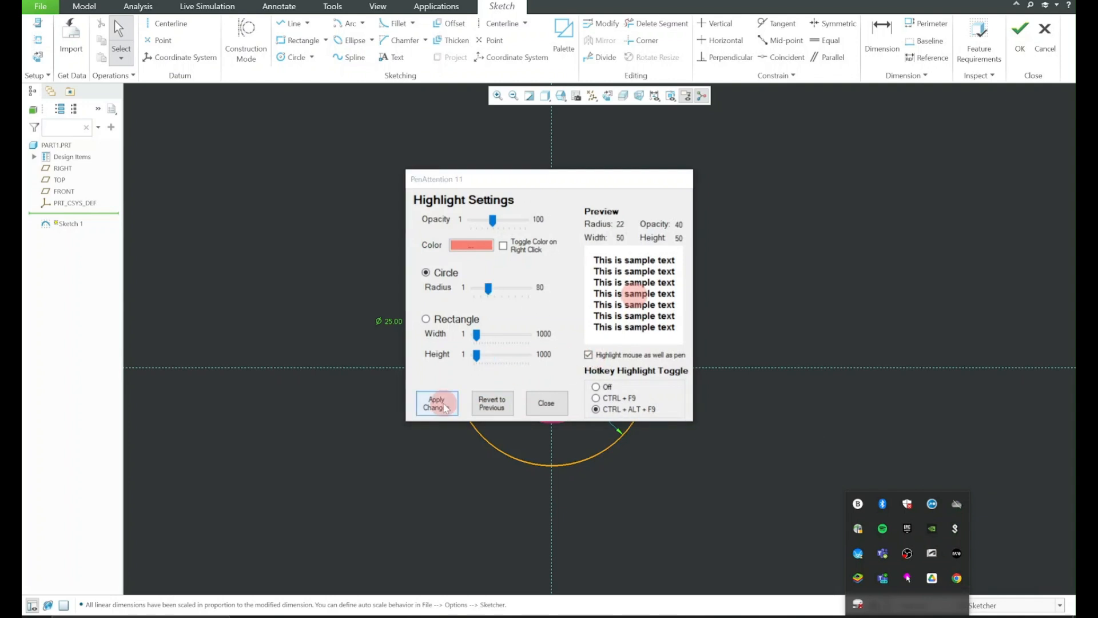
{"action": "left_click", "coordinate": [548, 402]}
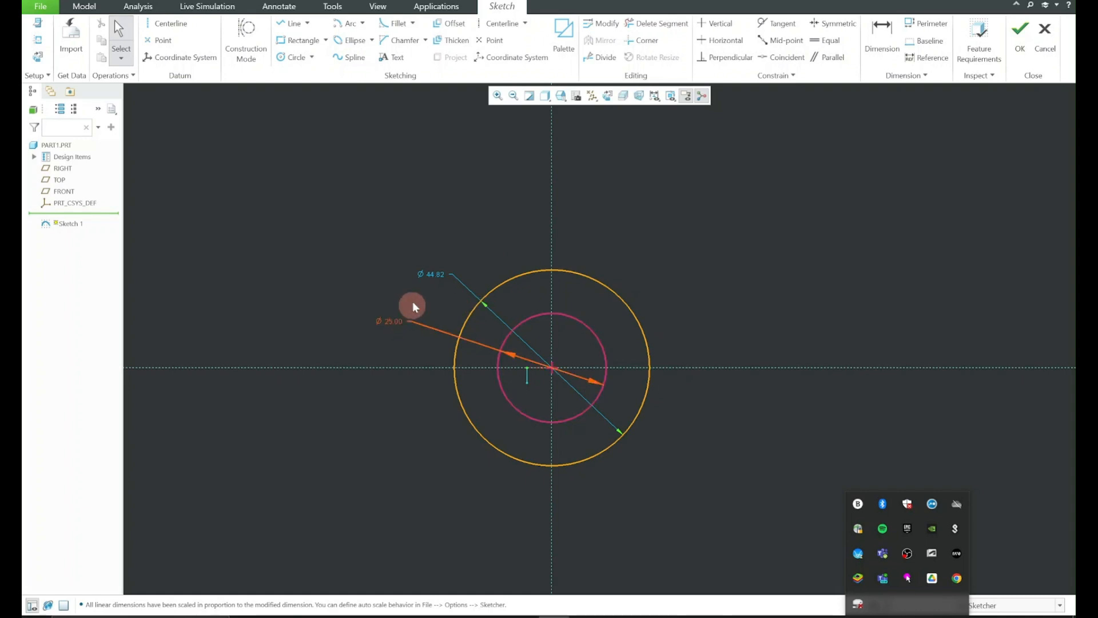
Set the outer circle's diameter to 45
{"action": "double_click", "coordinate": [430, 272]}
{"action": "type", "text": "45"}
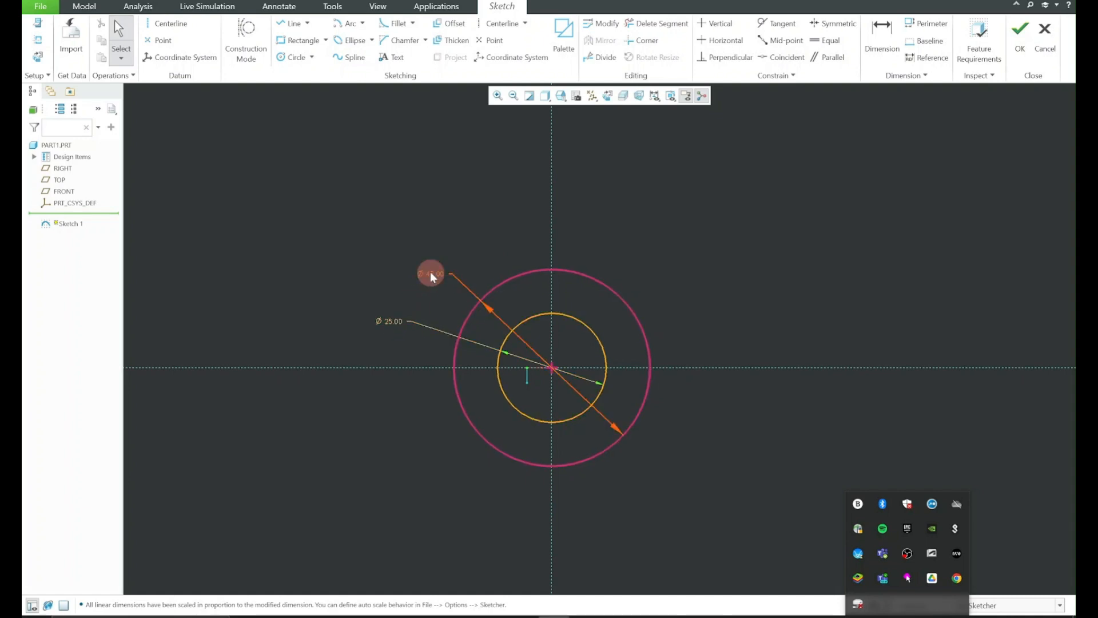
{"action": "key", "text": "Return"}
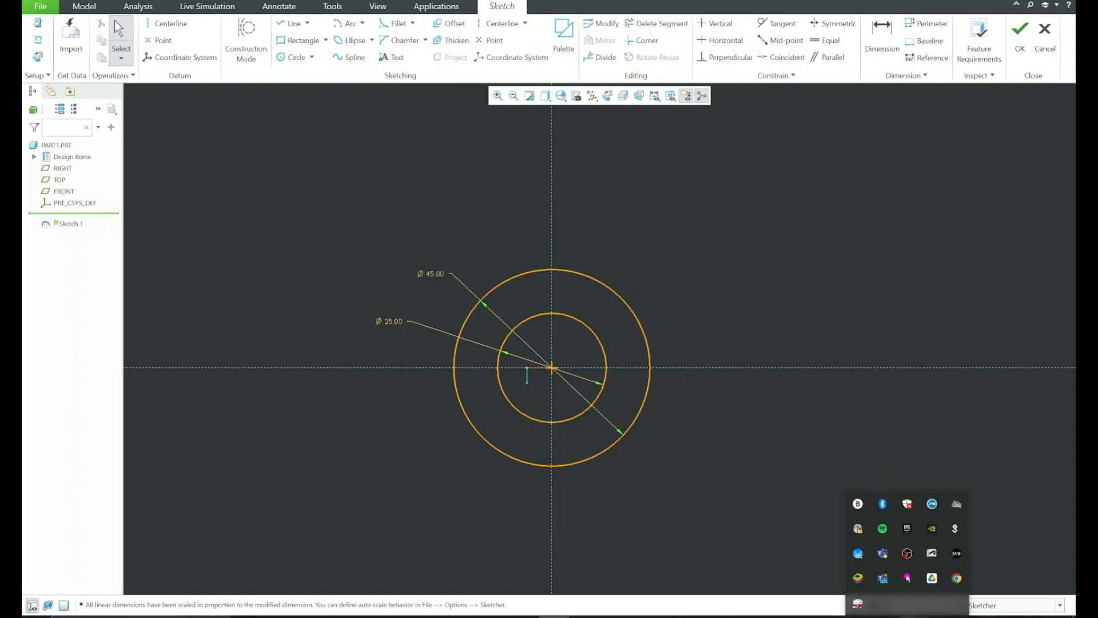
{"action": "left_click", "coordinate": [628, 361]}
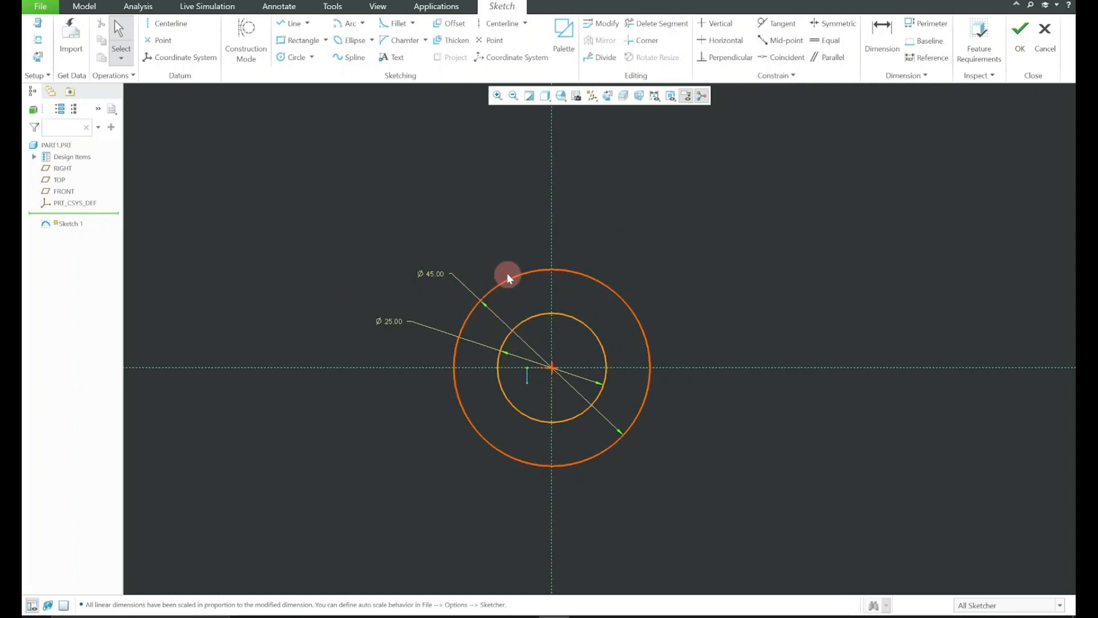
Try resizing the outer circle freehand and restore its diameter to 45
{"action": "mouse_move", "coordinate": [506, 273]}
{"action": "left_mouse_down"}
{"action": "mouse_move", "coordinate": [498, 248]}
{"action": "mouse_move", "coordinate": [513, 273]}
{"action": "mouse_move", "coordinate": [500, 252]}
{"action": "mouse_move", "coordinate": [503, 265]}
{"action": "left_mouse_up"}
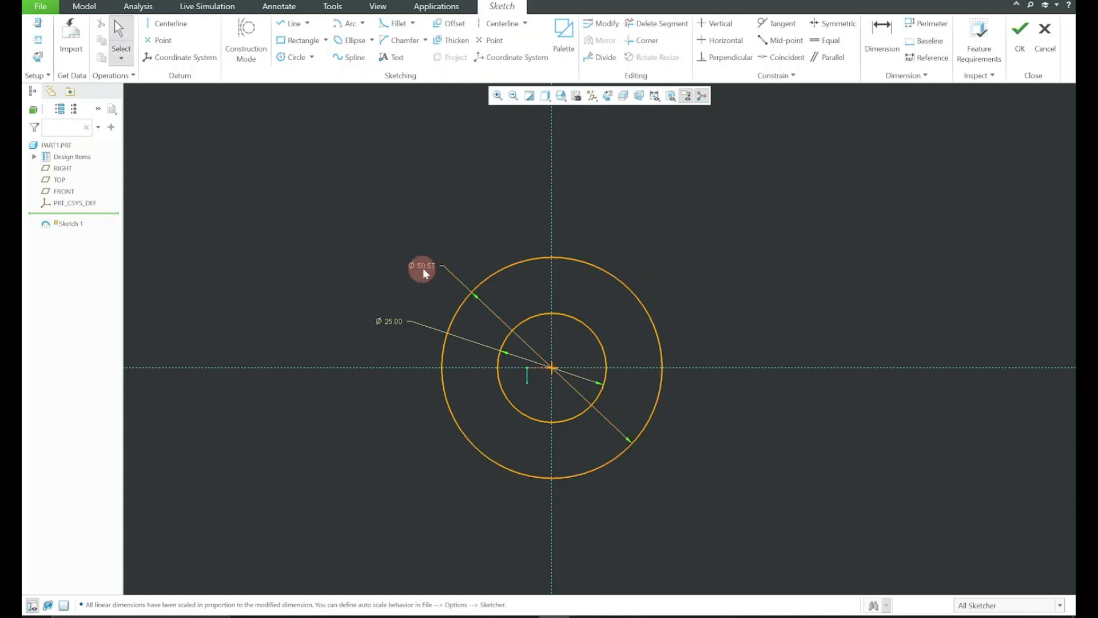
{"action": "double_click", "coordinate": [423, 267]}
{"action": "type", "text": "45"}
{"action": "key", "text": "Return"}
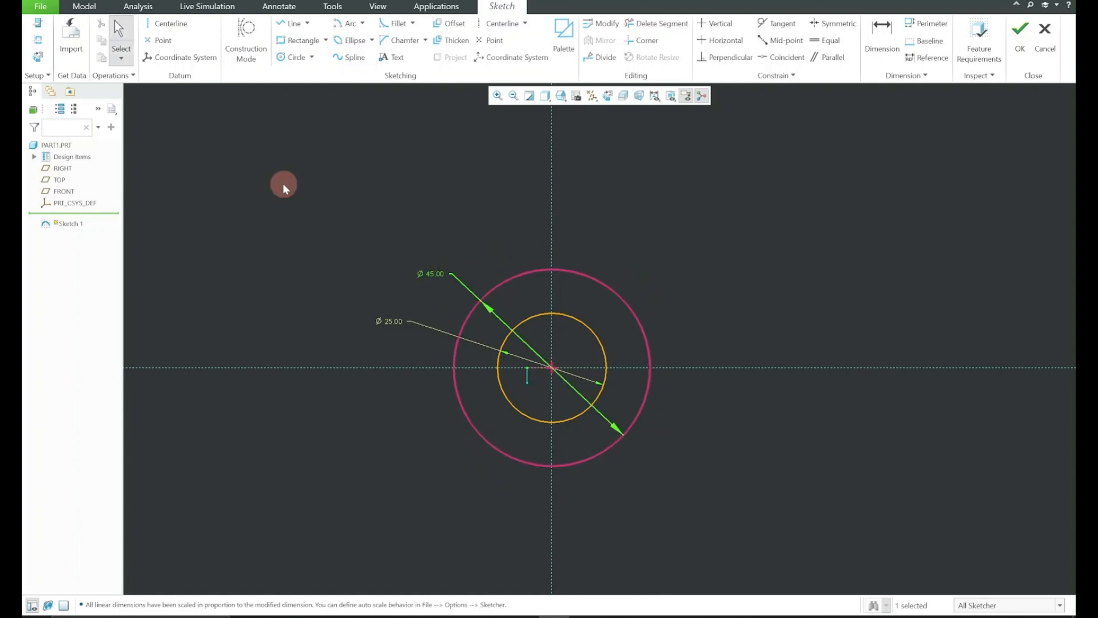
{"action": "left_click", "coordinate": [282, 183]}
Lock the diameter dimensions of both circles and test whether the circles can still be resized freehand
{"action": "left_click", "coordinate": [397, 322]}
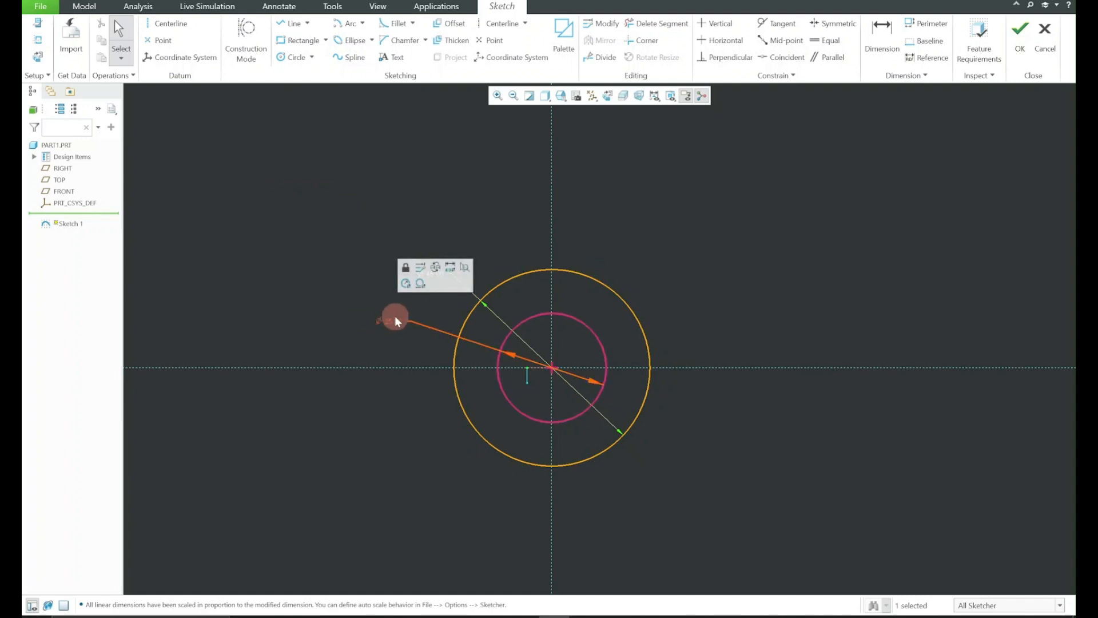
{"action": "left_click", "coordinate": [404, 267]}
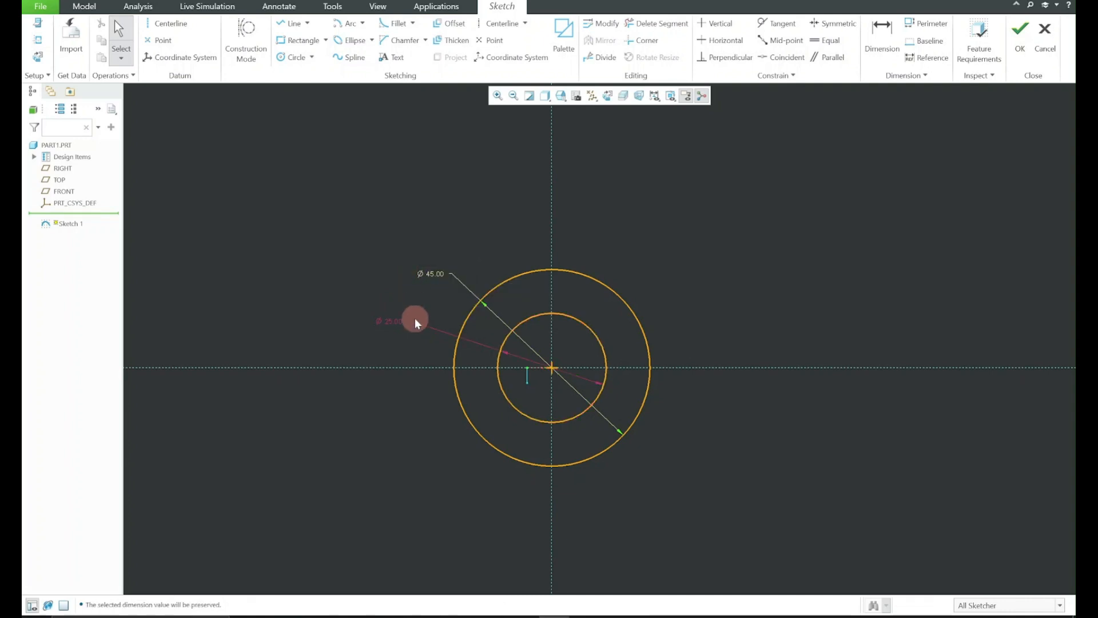
{"action": "left_click", "coordinate": [432, 273]}
{"action": "left_click", "coordinate": [440, 220]}
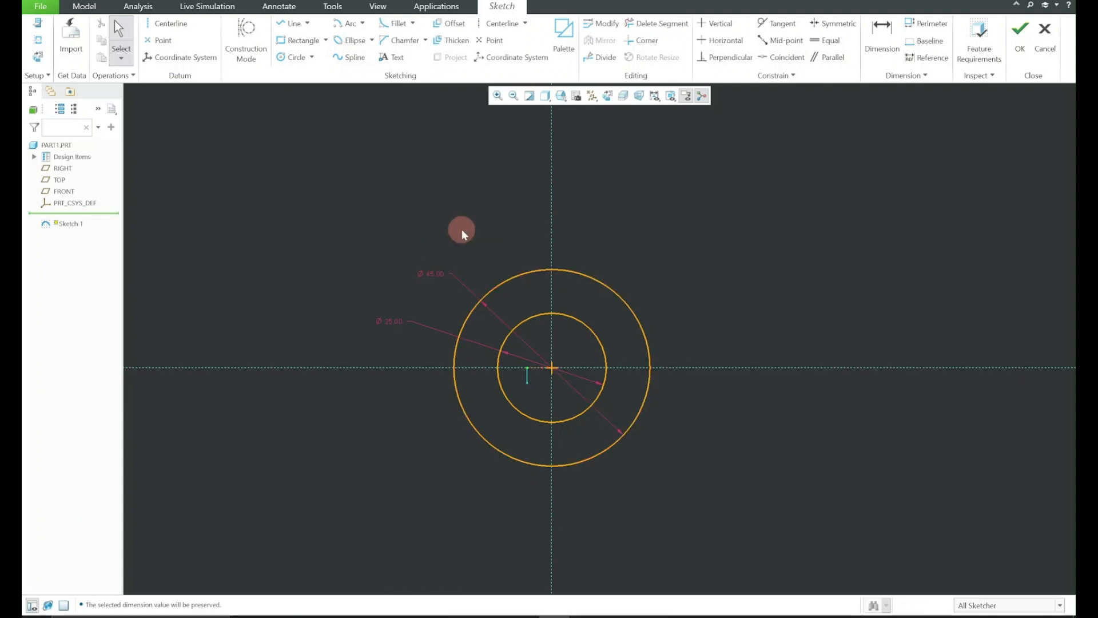
{"action": "left_click_drag", "start_coordinate": [490, 292], "coordinate": [500, 286]}
{"action": "left_click_drag", "start_coordinate": [526, 322], "coordinate": [527, 324]}
Sketch a construction line from the sketch origin up and to the right, ending about 102 above the horizontal reference
{"action": "scroll", "coordinate": [544, 298], "scroll_direction": "down", "scroll_amount": 2}
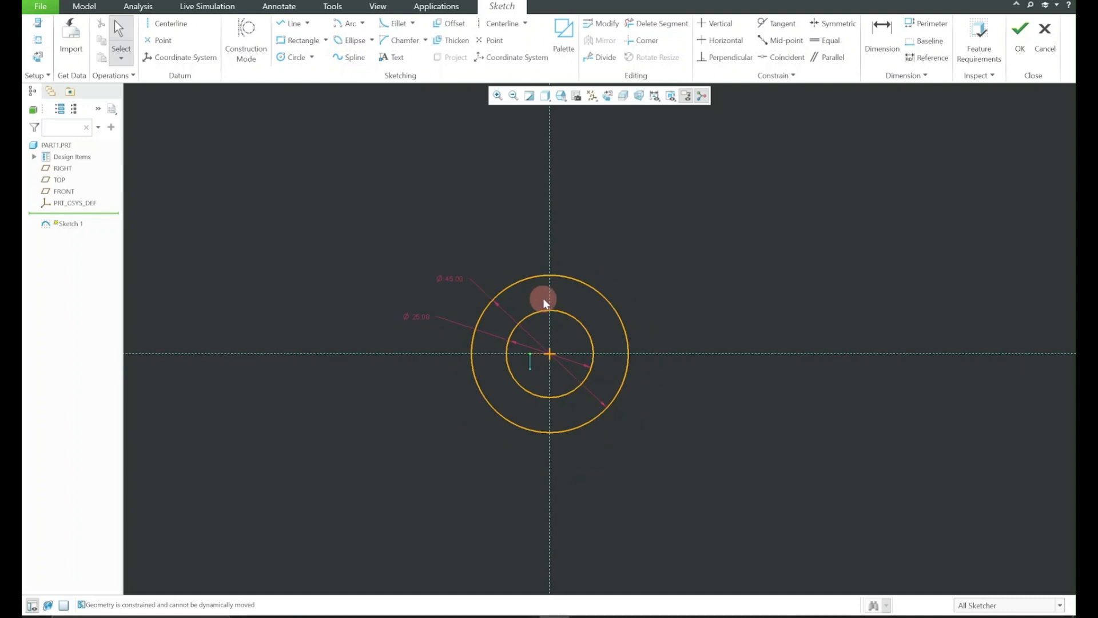
{"action": "middle_click_drag", "start_coordinate": [616, 262], "coordinate": [567, 330]}
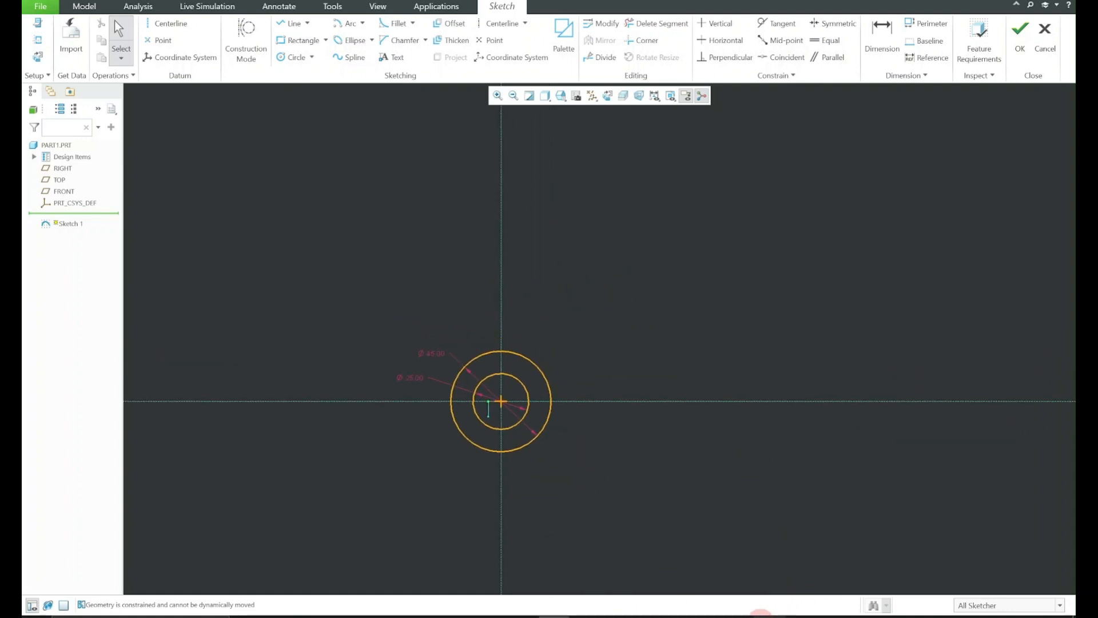
{"action": "left_click", "coordinate": [243, 42]}
{"action": "left_click", "coordinate": [280, 28]}
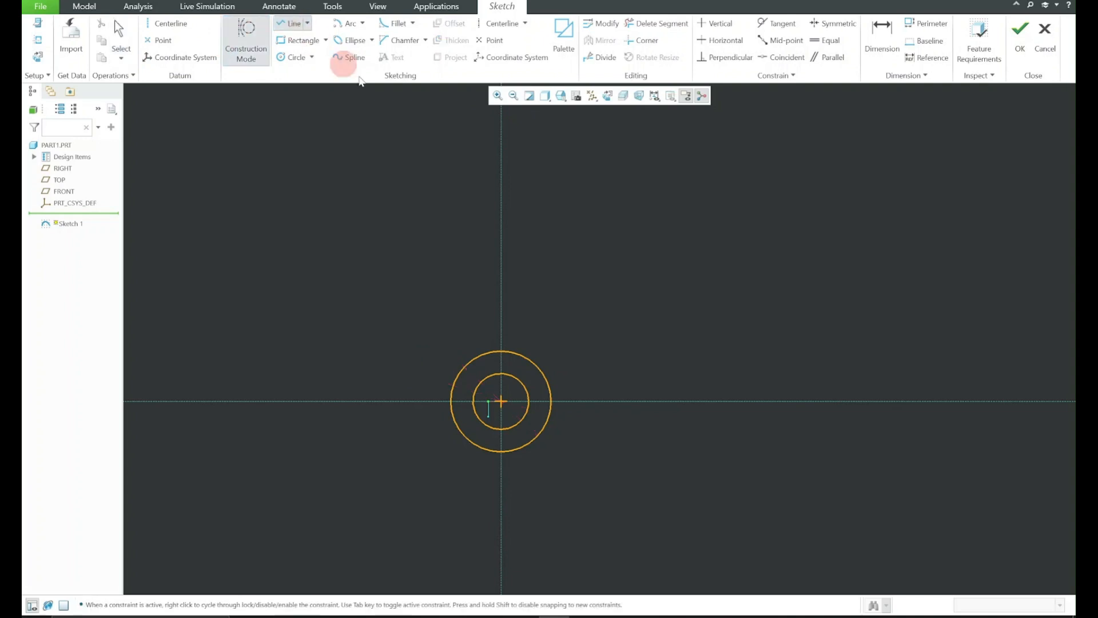
{"action": "left_click", "coordinate": [532, 380]}
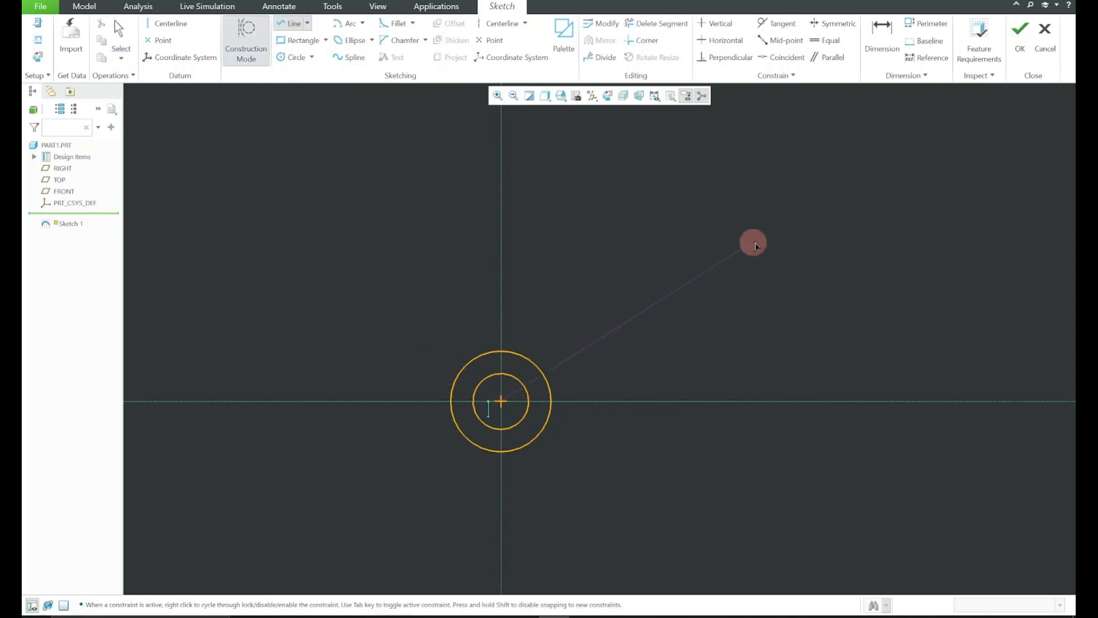
{"action": "scroll", "coordinate": [904, 152], "scroll_direction": "up", "scroll_amount": 1}
{"action": "middle_click", "coordinate": [901, 151]}
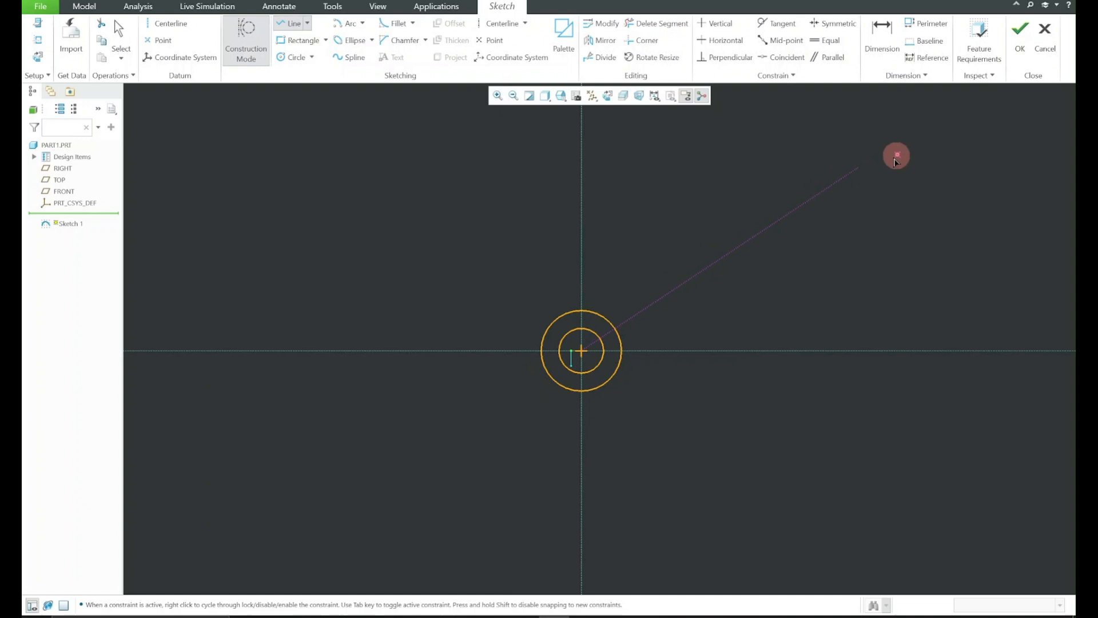
{"action": "middle_click", "coordinate": [896, 154]}
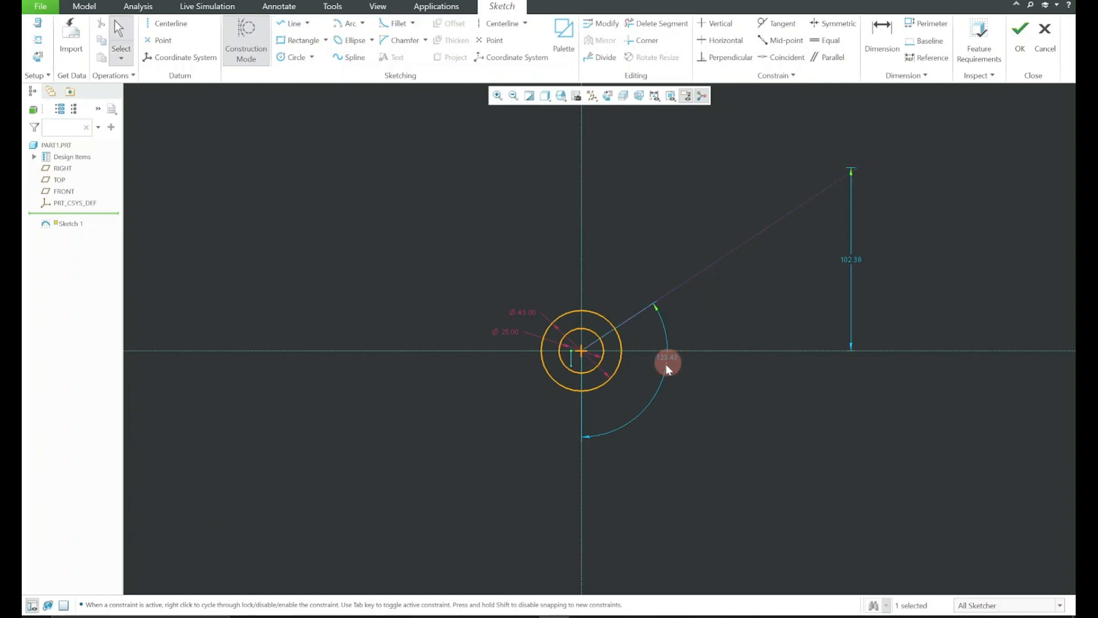
Dimension the angle between the construction line and the horizontal reference
{"action": "left_click", "coordinate": [693, 277]}
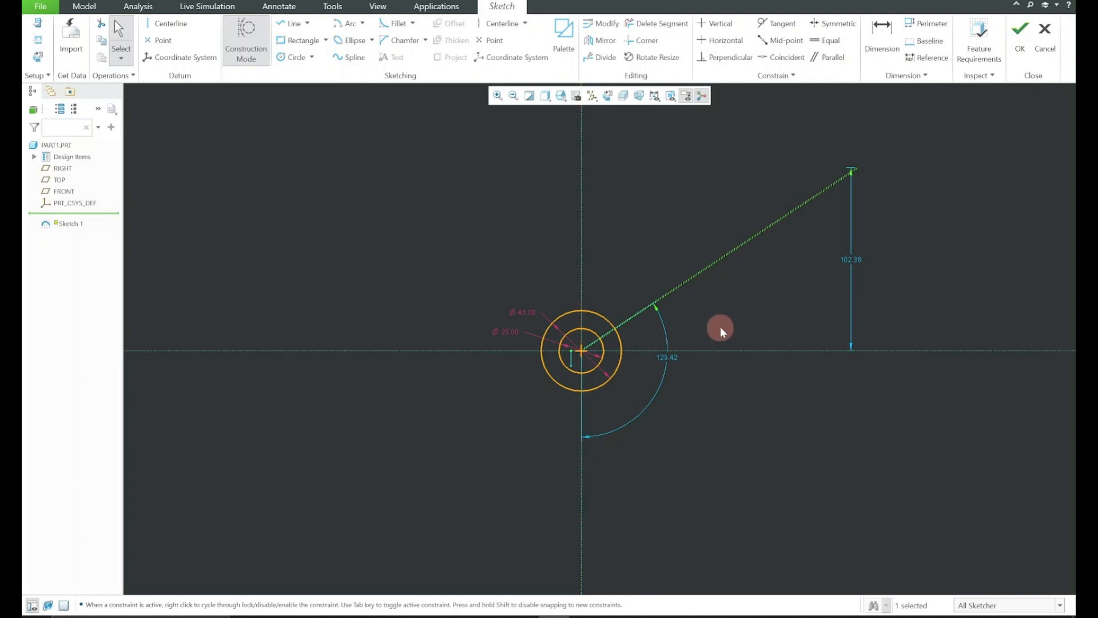
{"action": "left_click", "coordinate": [704, 272]}
{"action": "left_click", "coordinate": [751, 352], "text": "ctrl"}
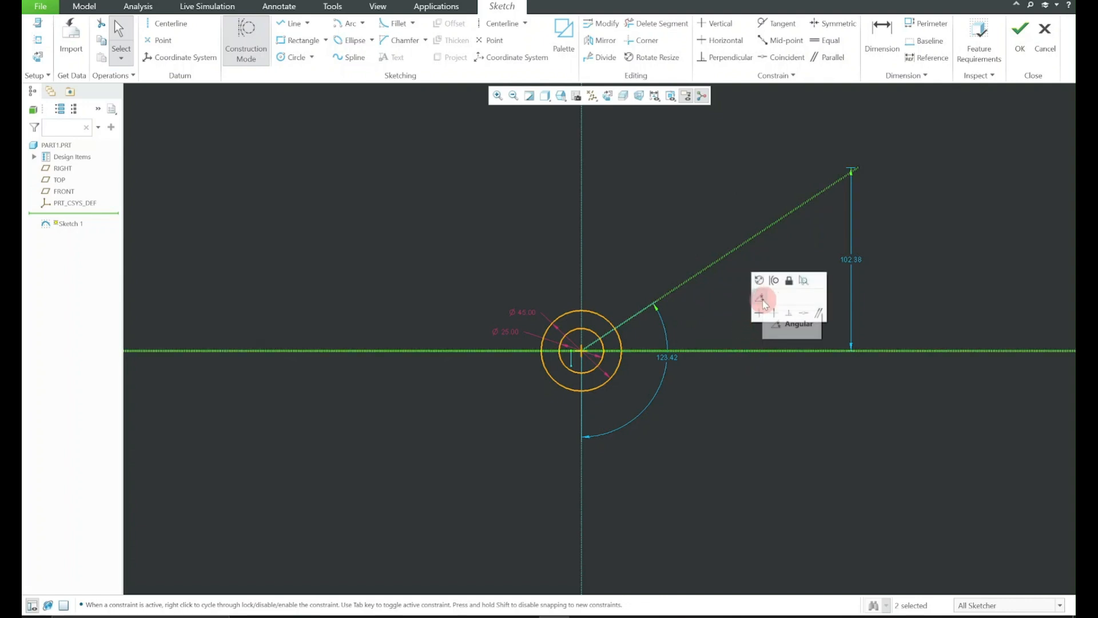
{"action": "left_click", "coordinate": [762, 300]}
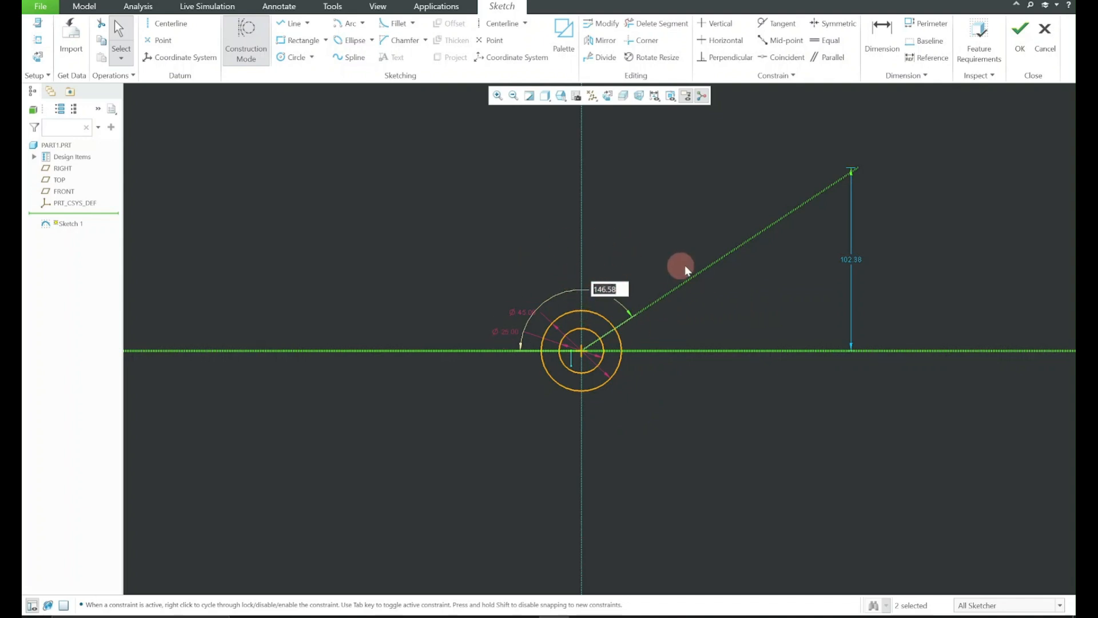
{"action": "key", "text": "Return"}
Replace the conflicting angle dimension with one between the vertical reference and the construction line, set to 120 degrees
{"action": "left_click", "coordinate": [581, 445]}
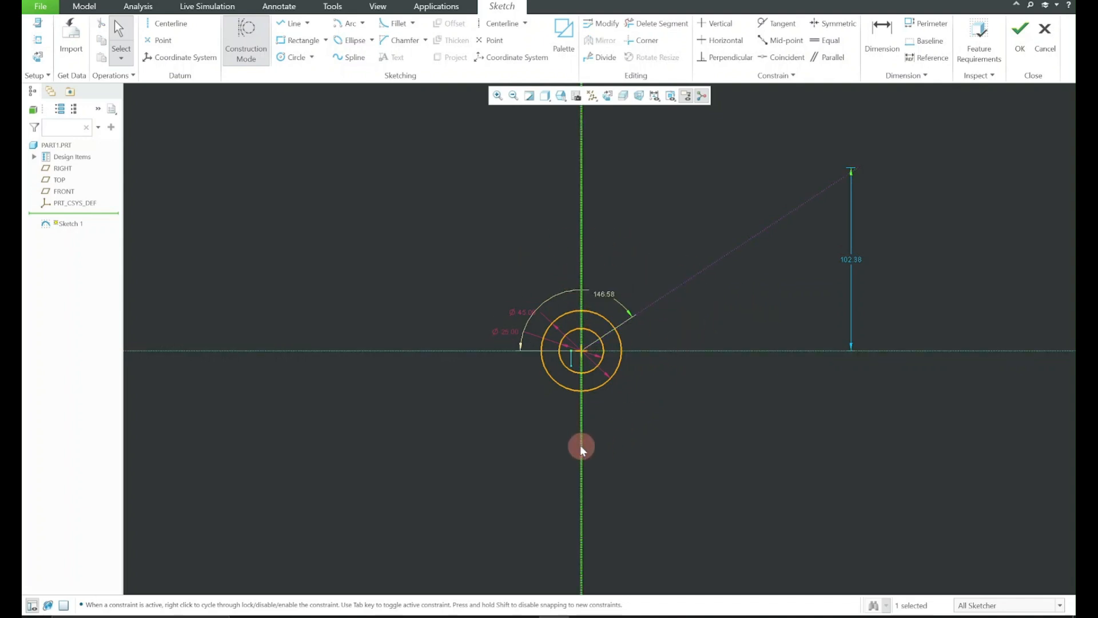
{"action": "left_click", "coordinate": [687, 277], "text": "ctrl"}
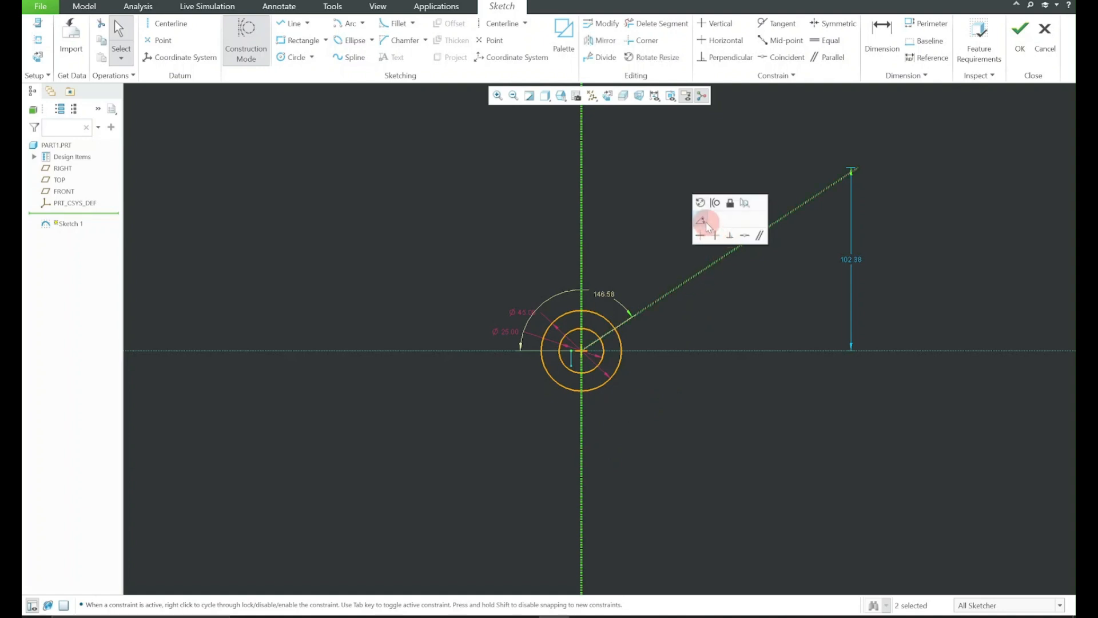
{"action": "left_click", "coordinate": [706, 222]}
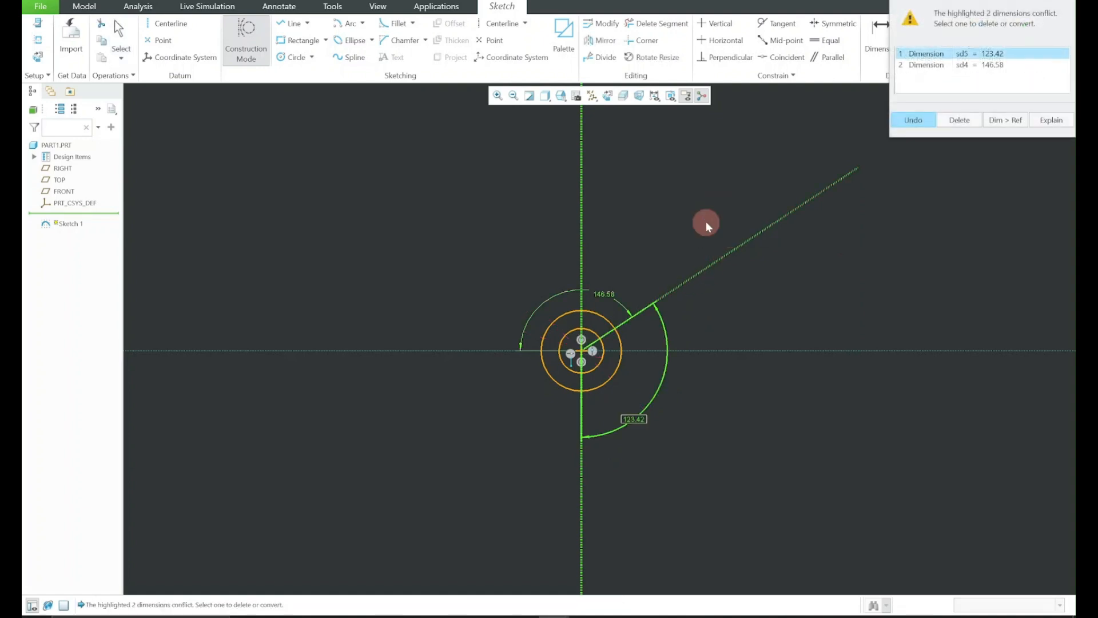
{"action": "left_click", "coordinate": [981, 65]}
{"action": "left_click", "coordinate": [965, 119]}
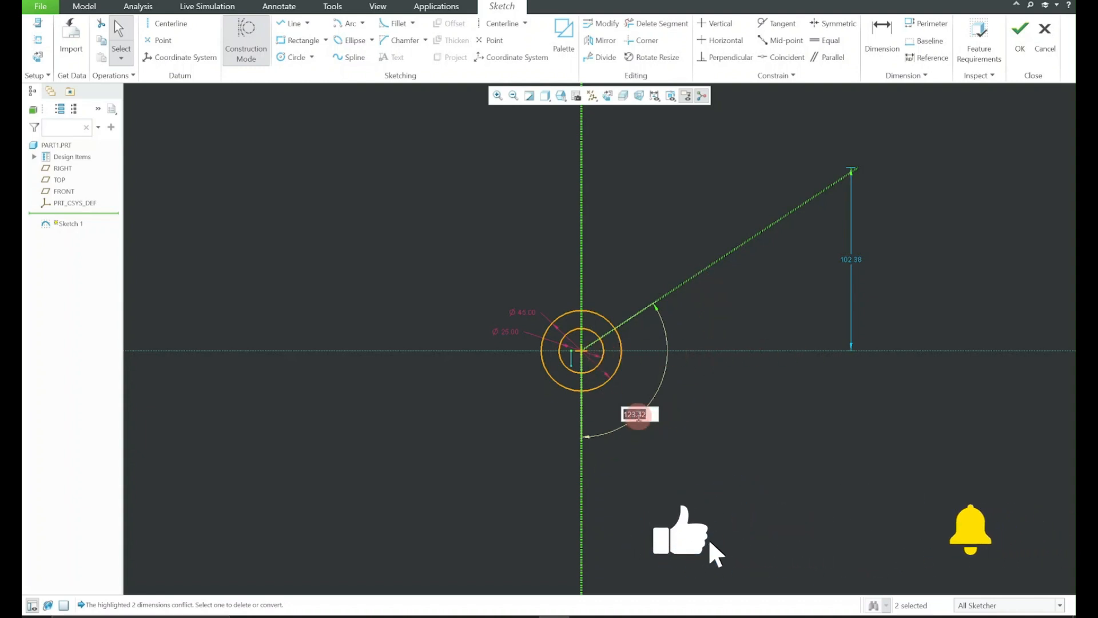
{"action": "type", "text": "120.0"}
{"action": "key", "text": "Return"}
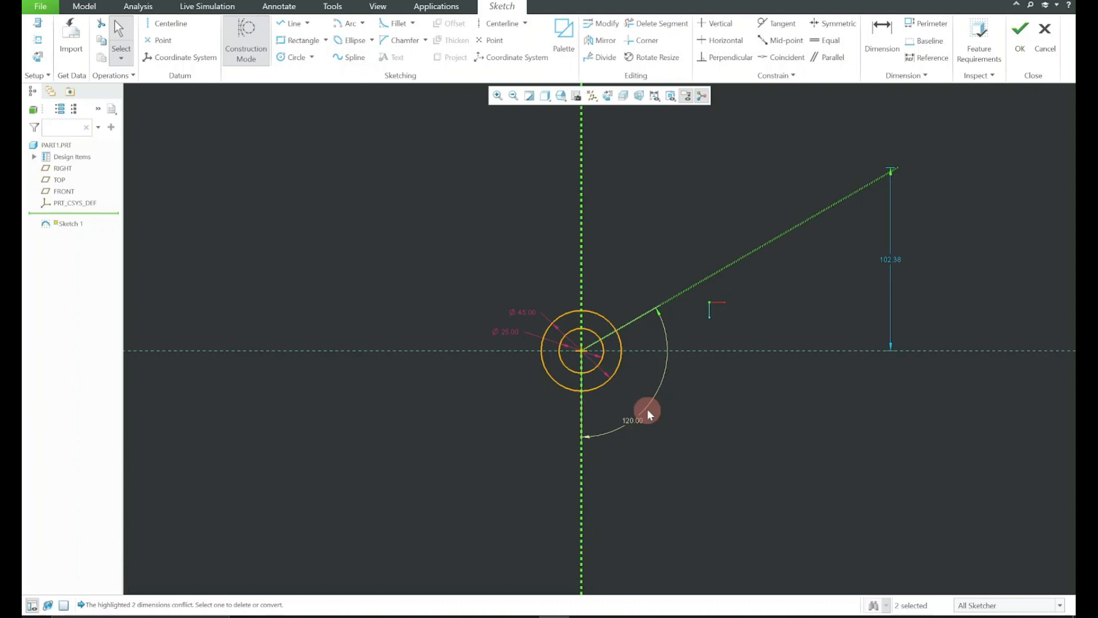
Lock the 120-degree angle and extend the construction line until its outer end is about 129 above the horizontal reference
{"action": "left_click", "coordinate": [638, 420]}
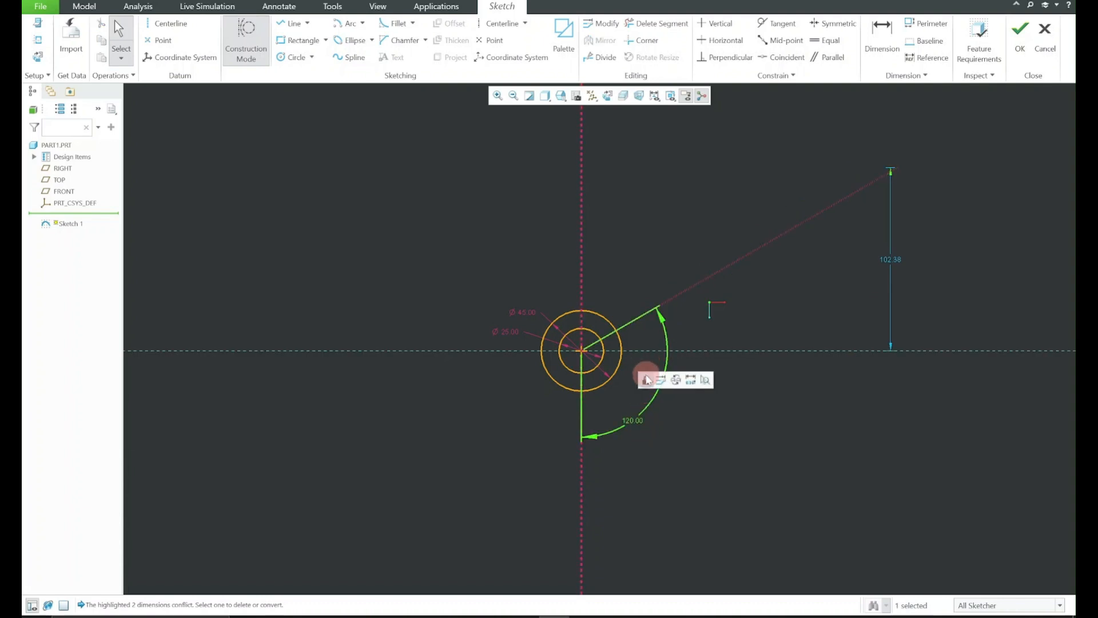
{"action": "left_click", "coordinate": [647, 379]}
{"action": "left_click_drag", "start_coordinate": [745, 253], "coordinate": [760, 213]}
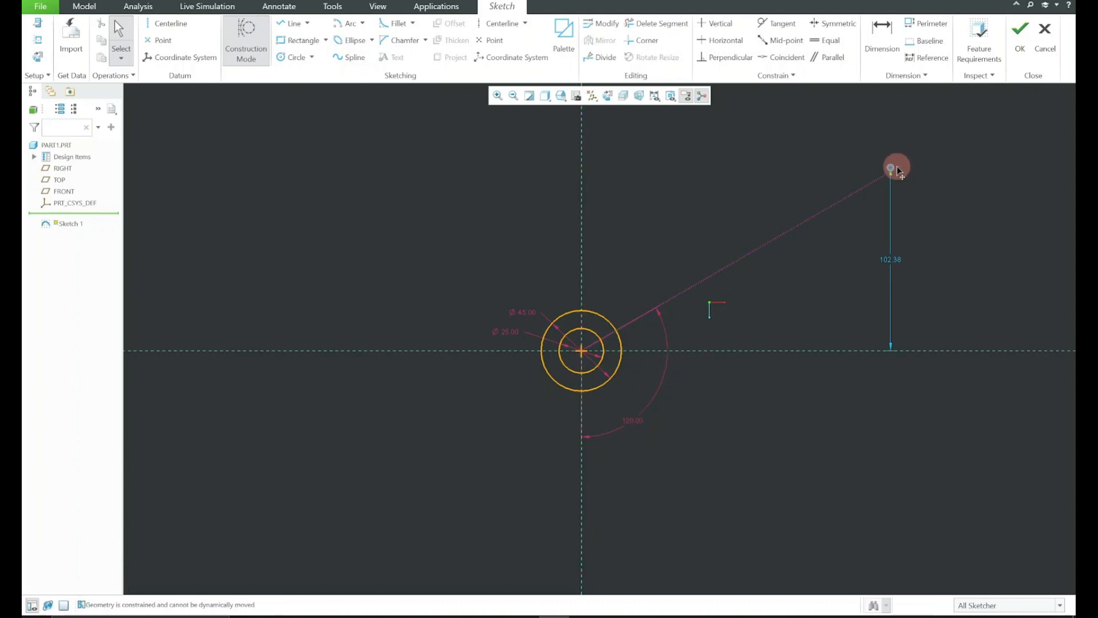
{"action": "left_click_drag", "start_coordinate": [897, 170], "coordinate": [1071, 231]}
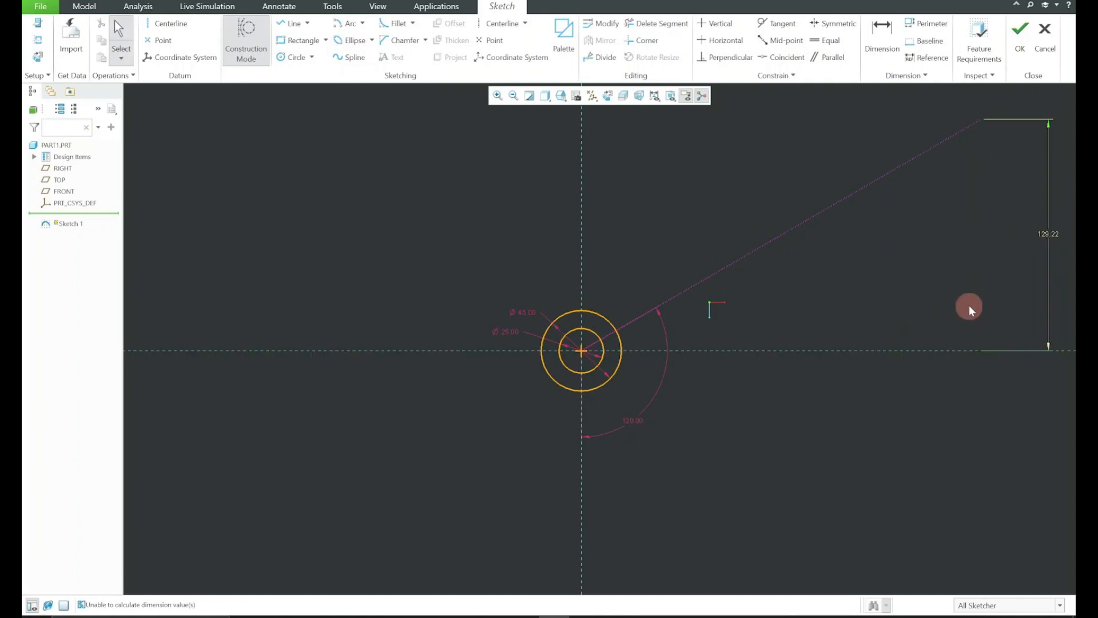
Sketch a construction circle centred on the sketch origin with a radius of about 92
{"action": "middle_click_drag", "start_coordinate": [968, 309], "coordinate": [932, 338]}
{"action": "left_click", "coordinate": [815, 614]}
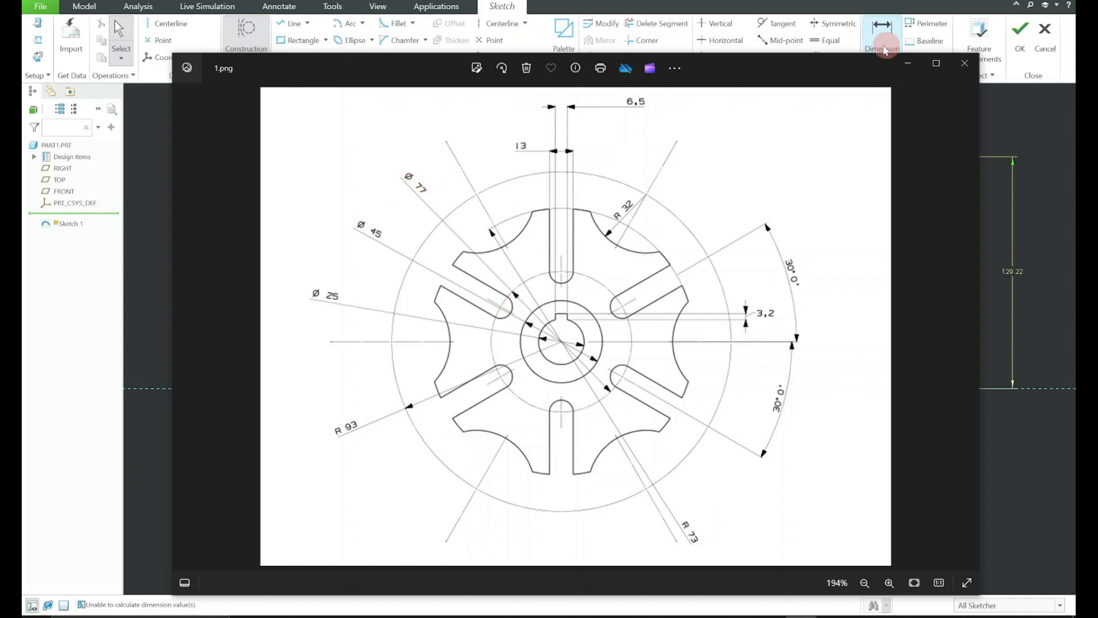
{"action": "left_click", "coordinate": [905, 62]}
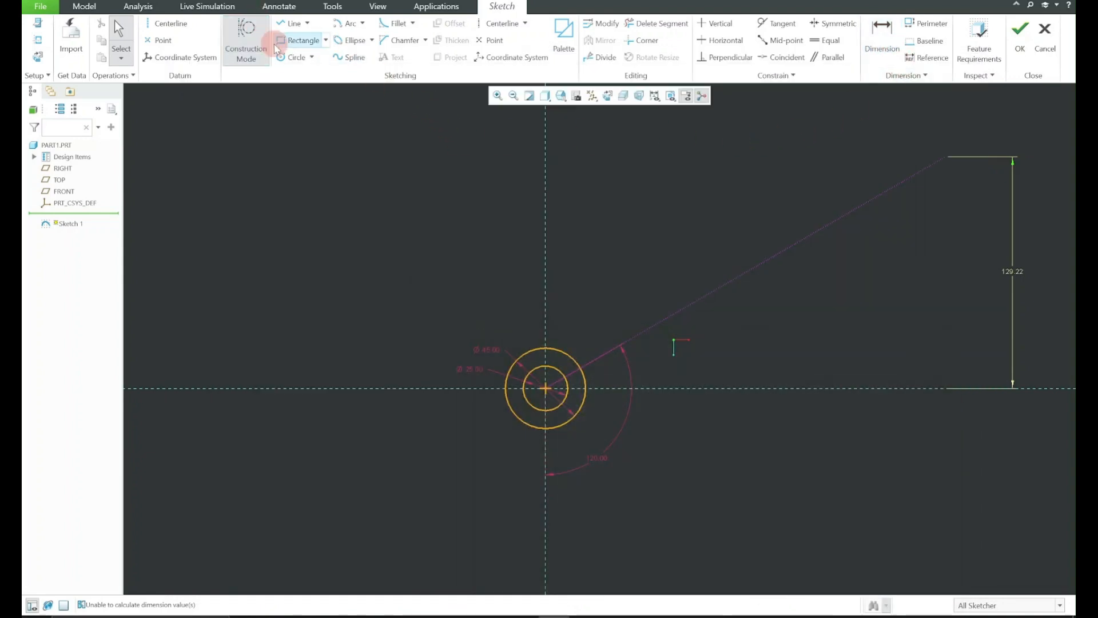
{"action": "left_click", "coordinate": [292, 58]}
{"action": "left_click", "coordinate": [249, 52]}
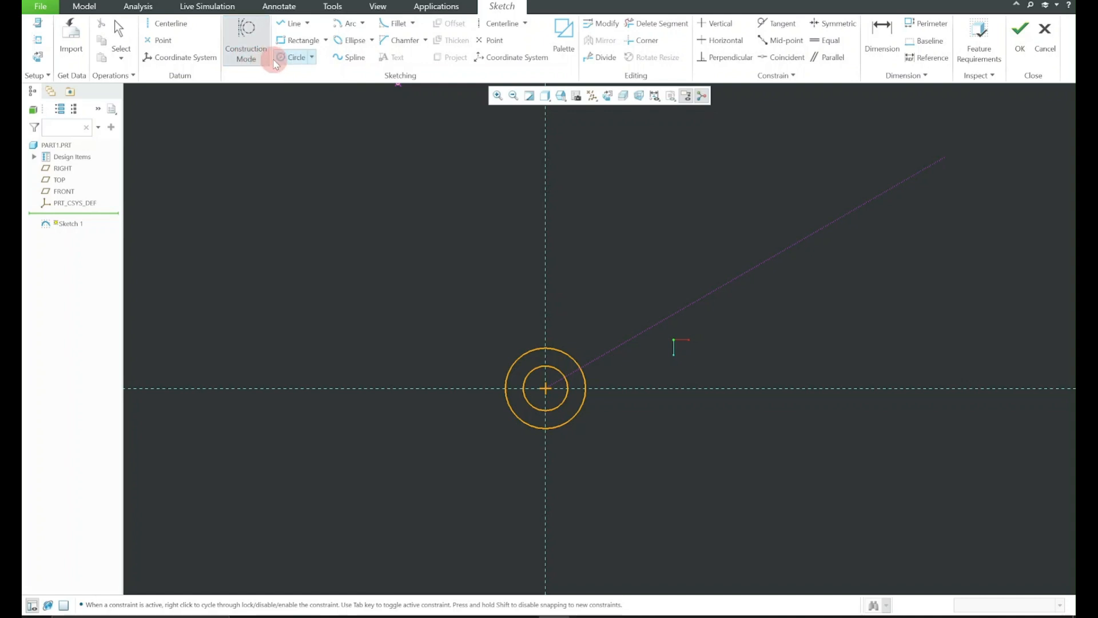
{"action": "left_click", "coordinate": [256, 61]}
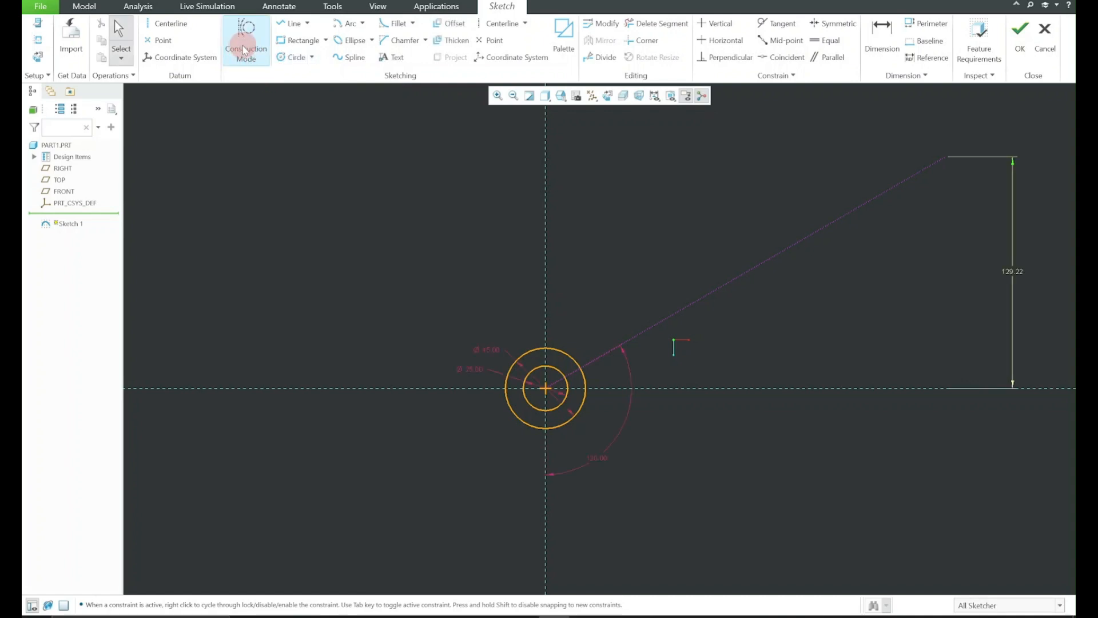
{"action": "left_click", "coordinate": [250, 44]}
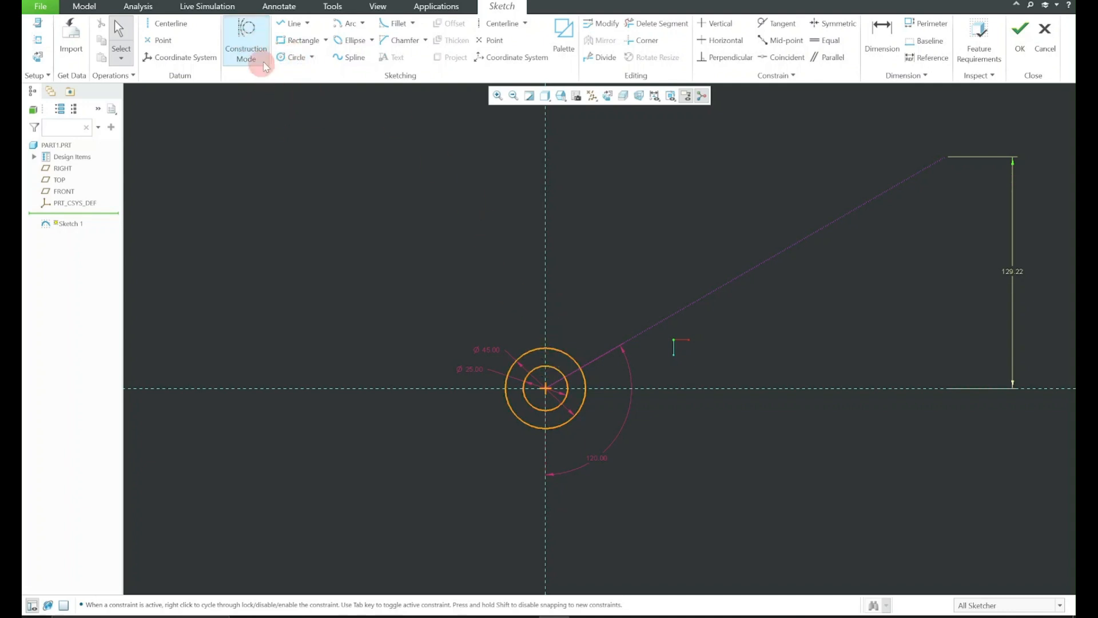
{"action": "left_click", "coordinate": [290, 56]}
{"action": "left_click", "coordinate": [545, 388]}
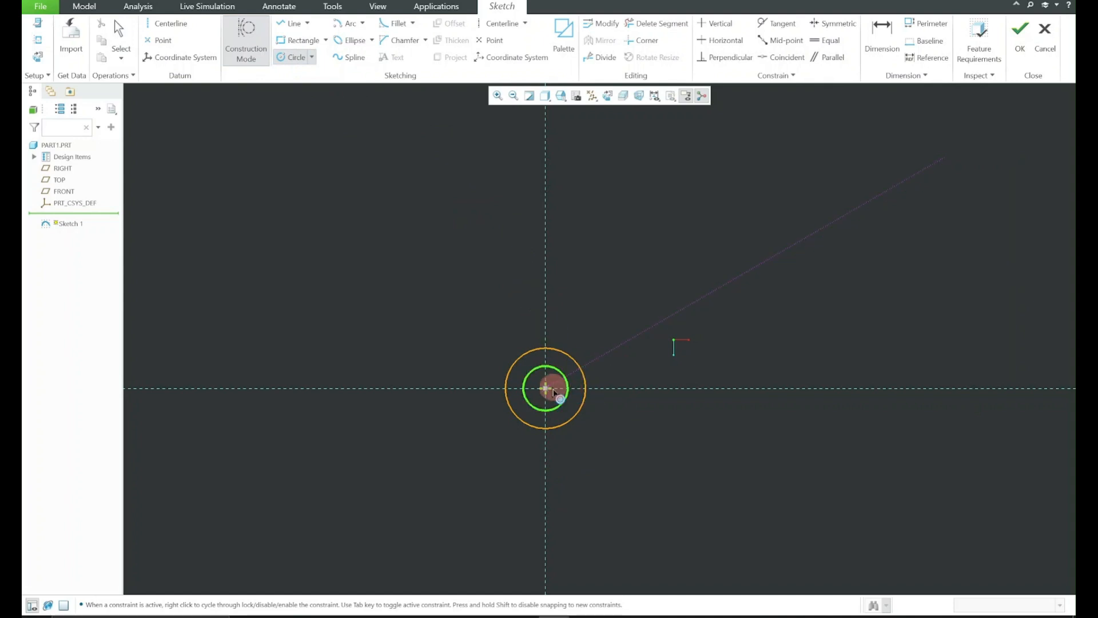
{"action": "left_click", "coordinate": [642, 241]}
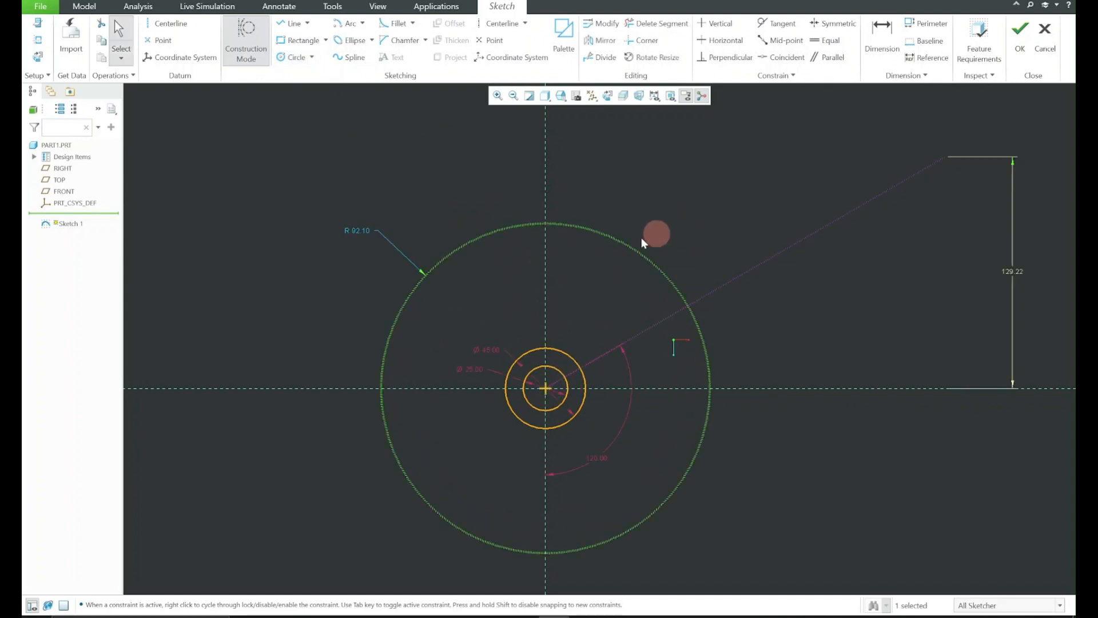
Convert the construction circle's radius dimension to a diameter of 77 and lock it
{"action": "left_click", "coordinate": [359, 230]}
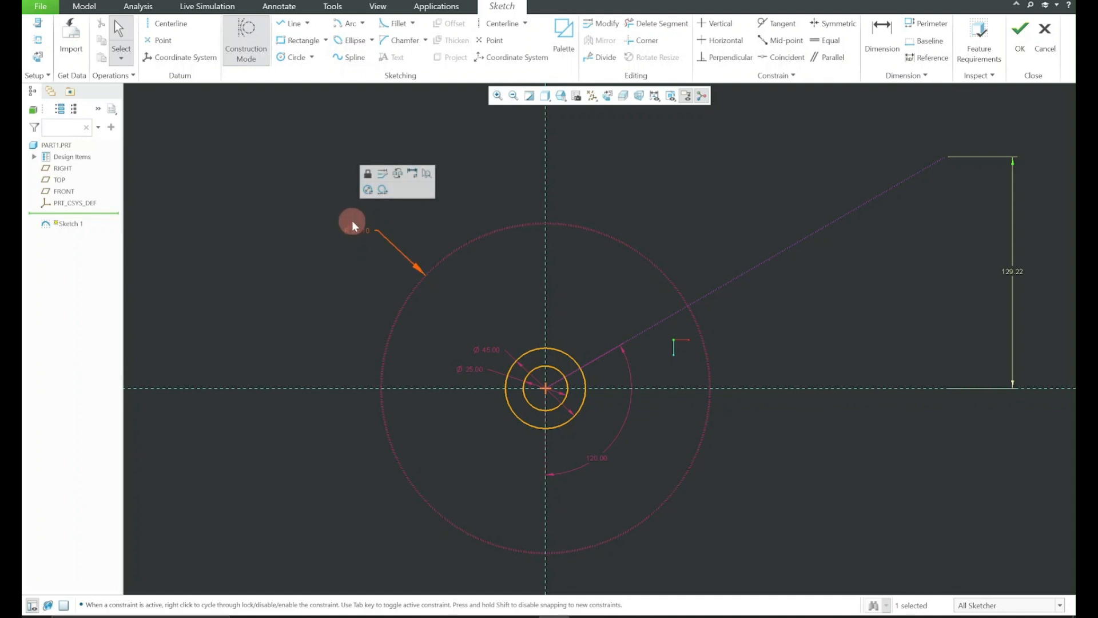
{"action": "left_click", "coordinate": [369, 191]}
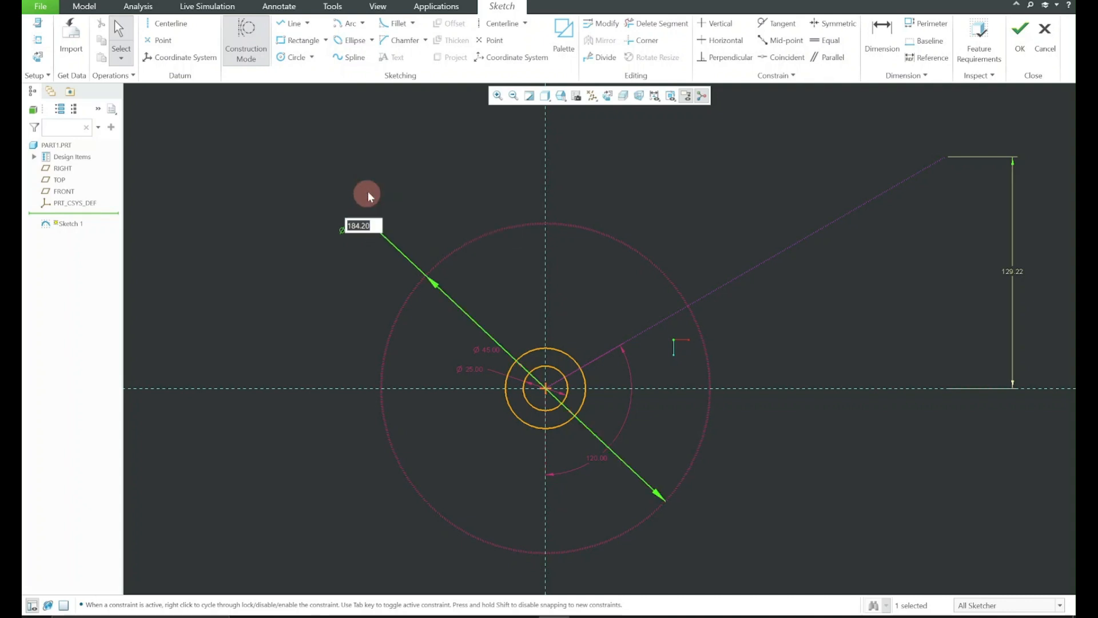
{"action": "double_click", "coordinate": [360, 226]}
{"action": "left_click", "coordinate": [367, 226]}
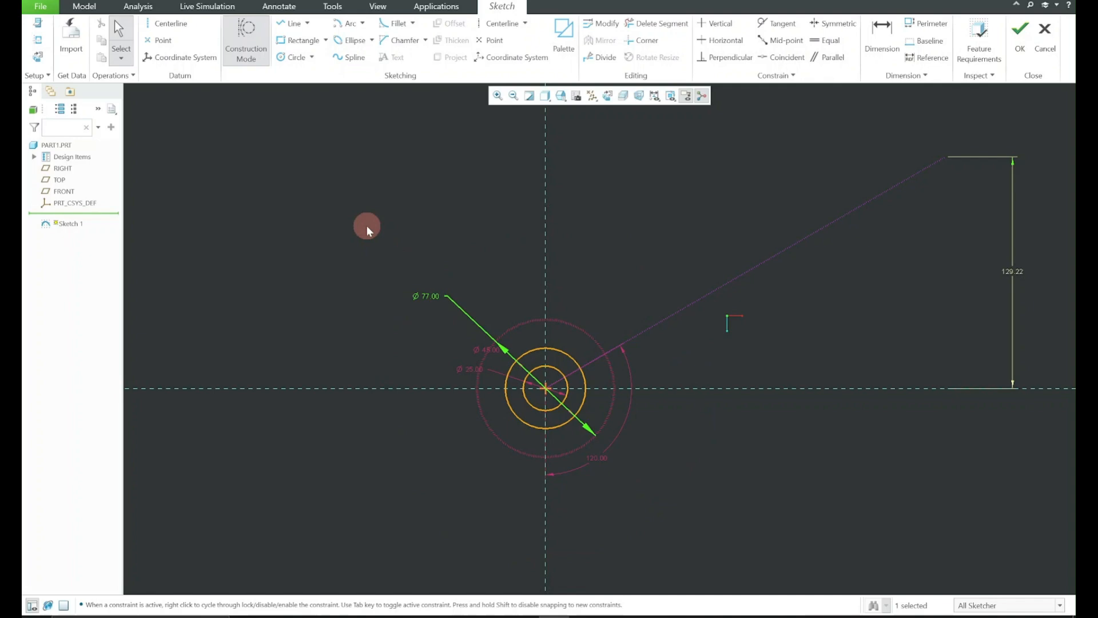
{"action": "left_click", "coordinate": [425, 294]}
{"action": "left_click", "coordinate": [433, 242]}
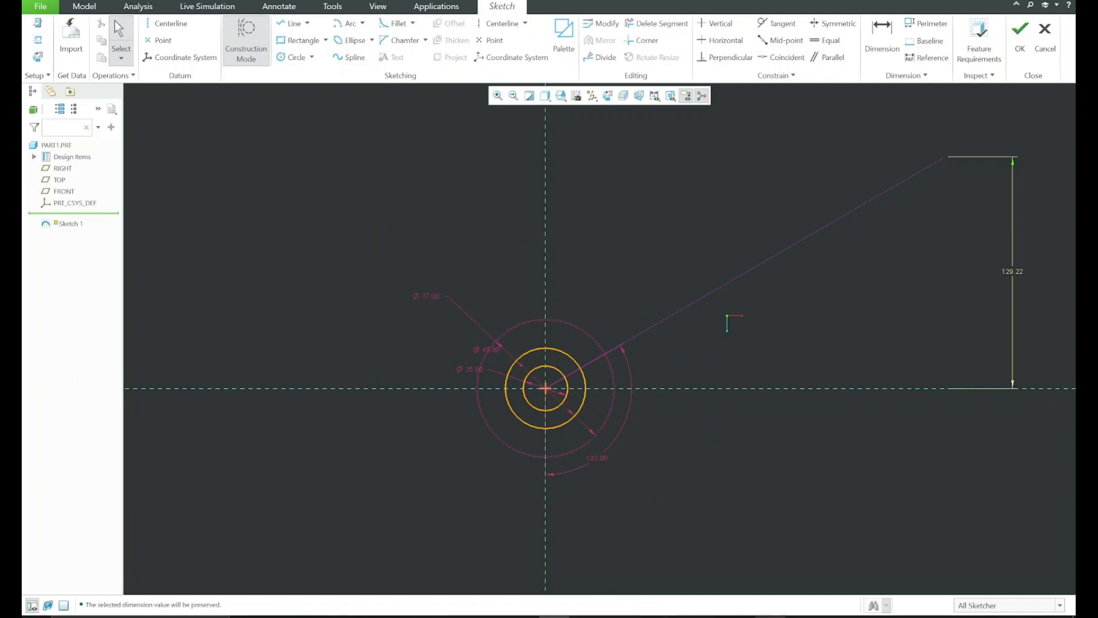
Sketch two larger construction circles centred on the sketch origin, with radii of about 77 and 123
{"action": "left_click", "coordinate": [801, 617]}
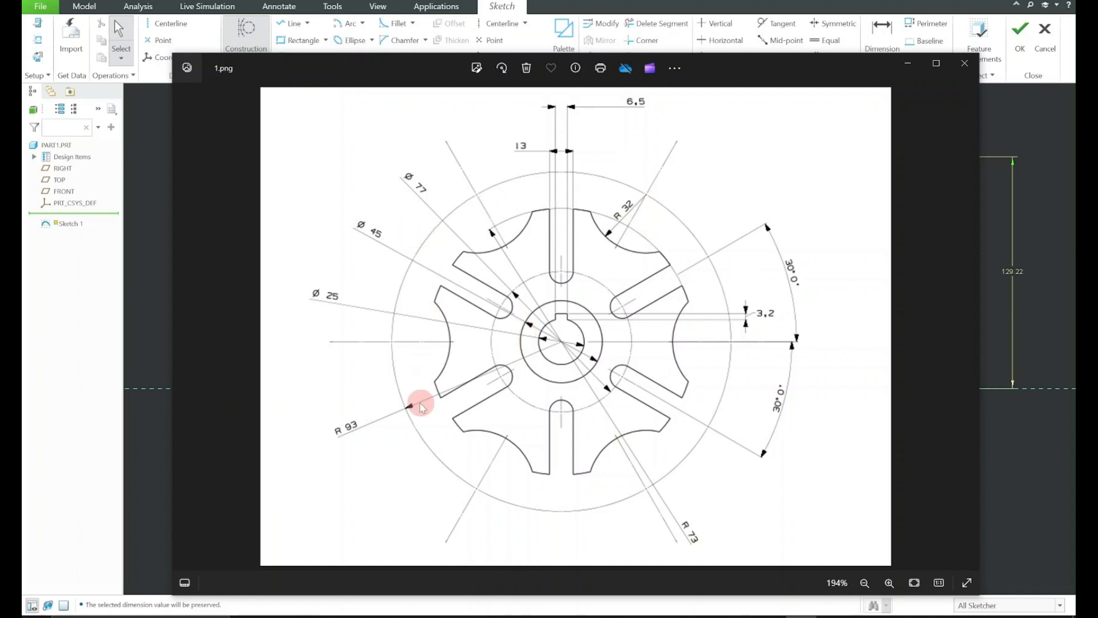
{"action": "left_click", "coordinate": [907, 66]}
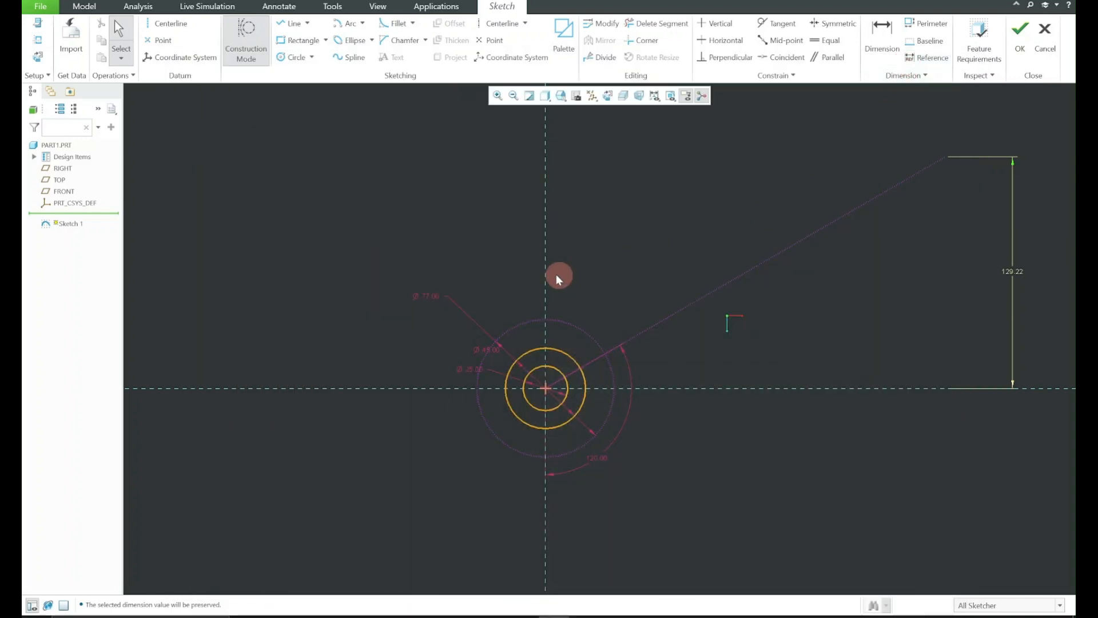
{"action": "left_click", "coordinate": [295, 58]}
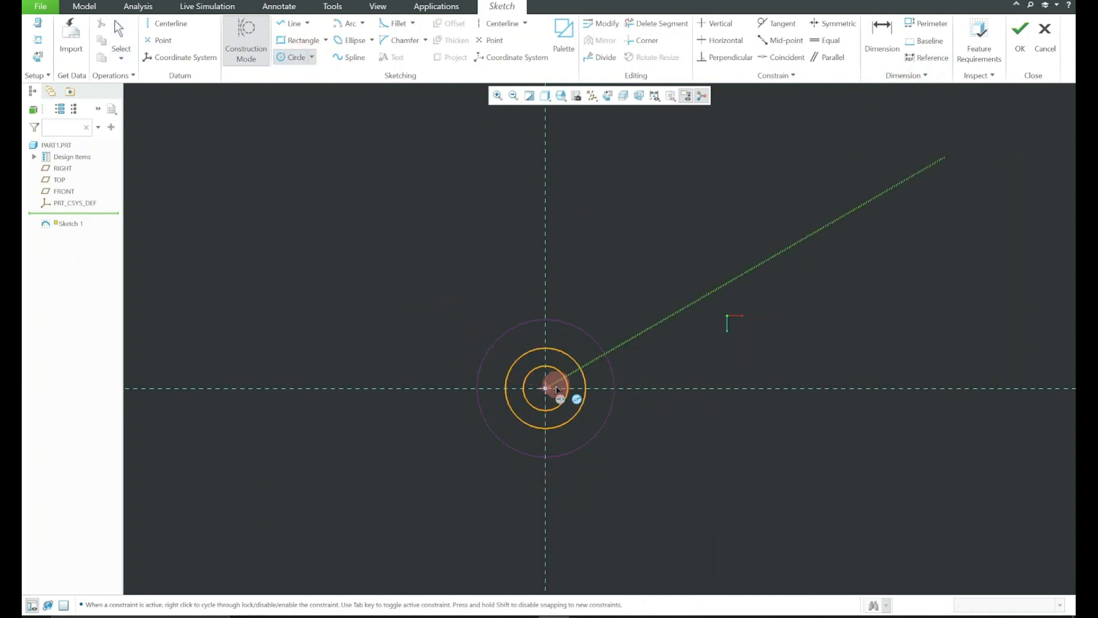
{"action": "left_click", "coordinate": [546, 388]}
{"action": "left_click", "coordinate": [660, 314]}
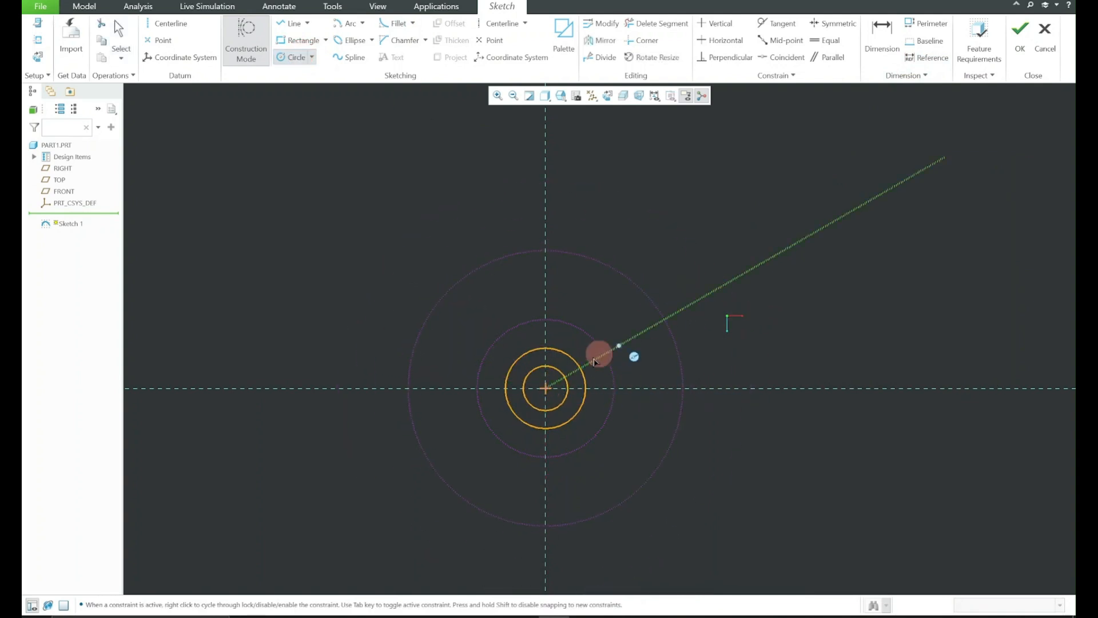
{"action": "left_click", "coordinate": [545, 388]}
{"action": "left_click", "coordinate": [732, 250]}
{"action": "middle_click", "coordinate": [758, 194]}
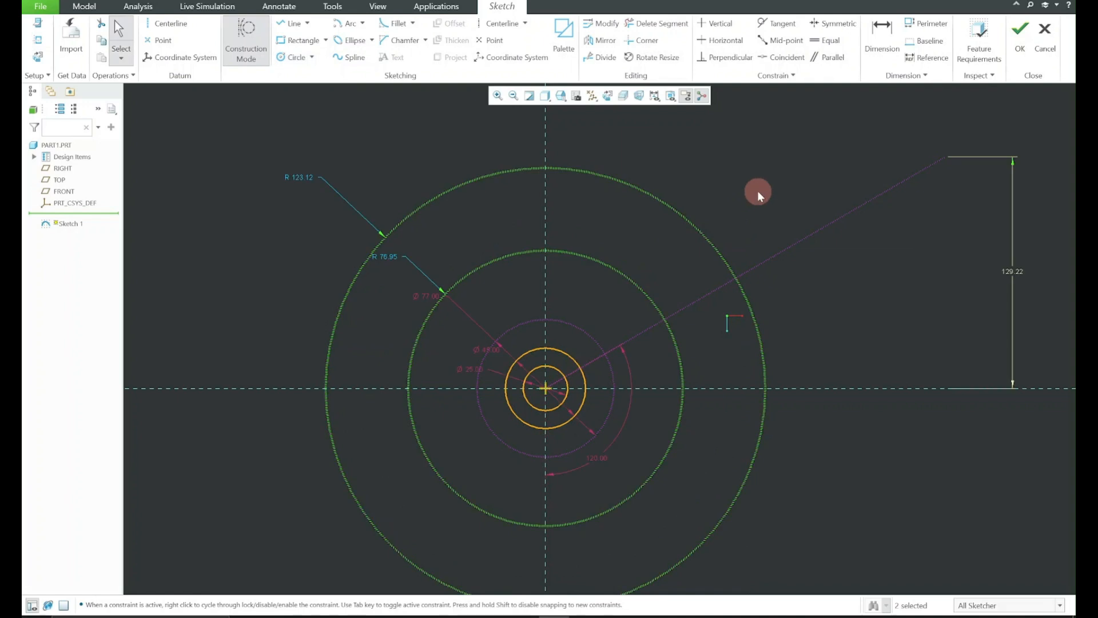
Set the radius of the smaller of the two new construction circles to 73 and lock the dimension
{"action": "left_click", "coordinate": [572, 221]}
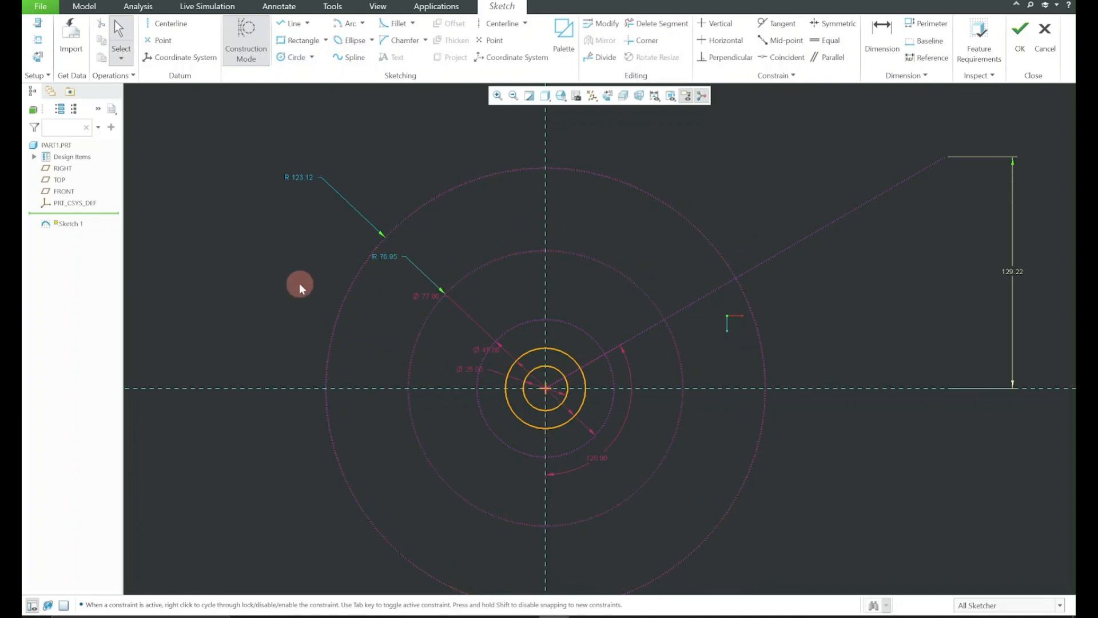
{"action": "left_click_drag", "start_coordinate": [382, 255], "coordinate": [322, 292]}
{"action": "double_click", "coordinate": [312, 290]}
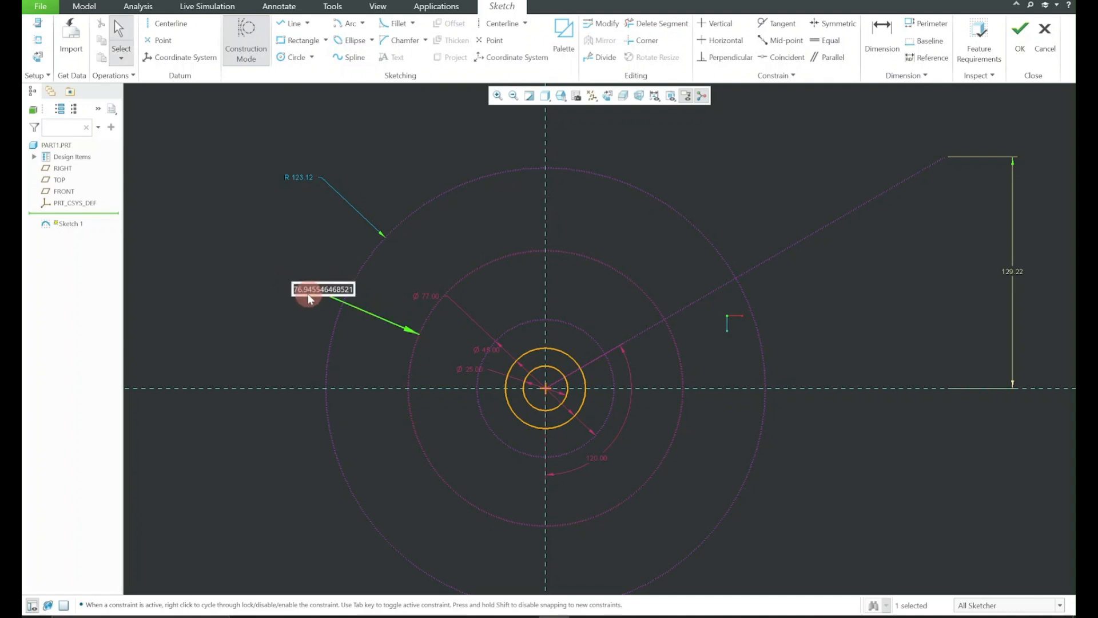
{"action": "type", "text": "73."}
{"action": "key", "text": "Return"}
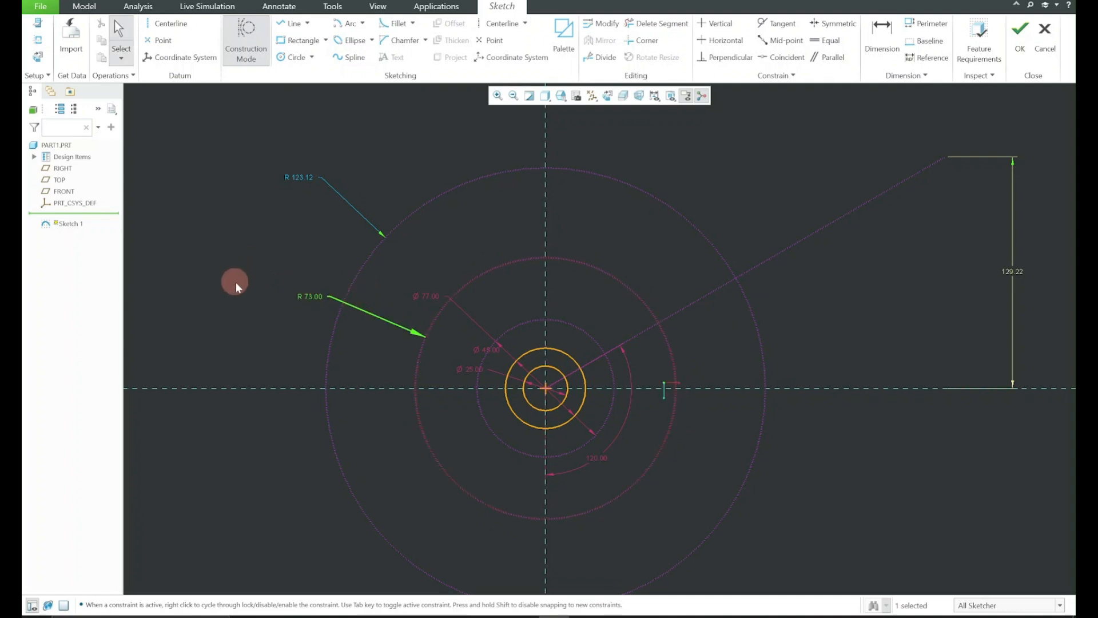
{"action": "left_click", "coordinate": [311, 298]}
{"action": "left_click", "coordinate": [319, 242]}
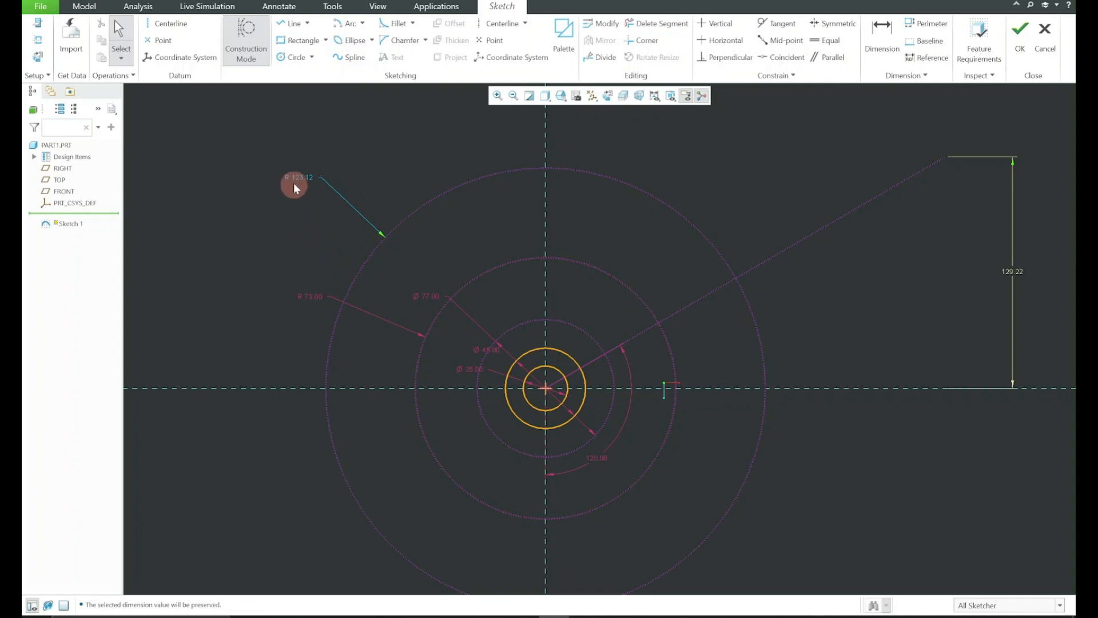
Set the outermost construction circle's radius to 93 and lock the dimension
{"action": "double_click", "coordinate": [295, 179]}
{"action": "type", "text": "93"}
{"action": "key", "text": "Return"}
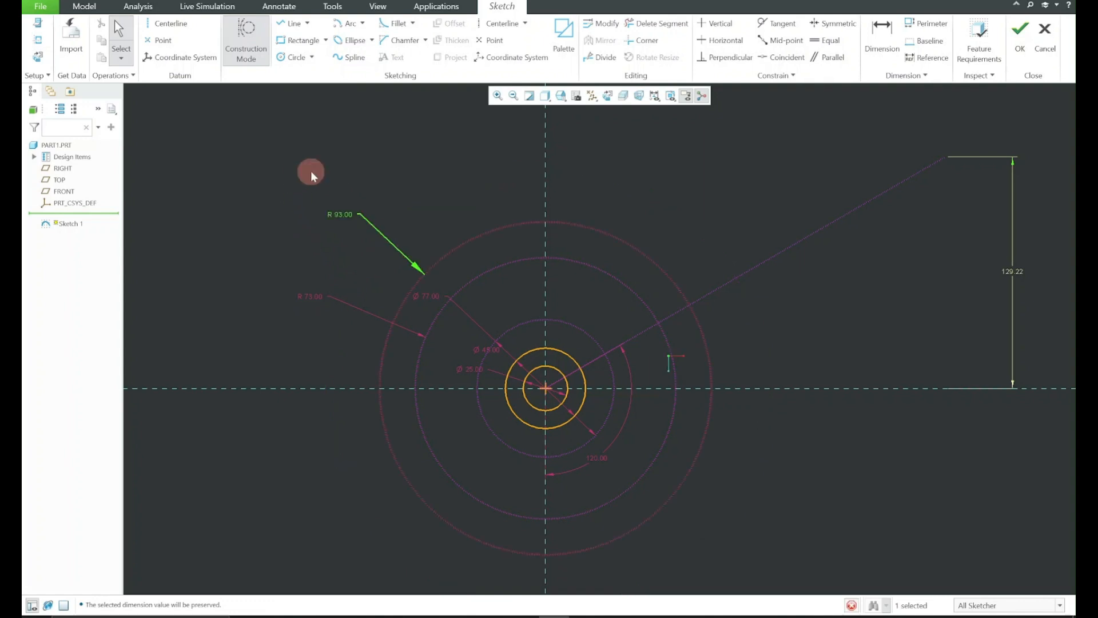
{"action": "left_click", "coordinate": [346, 215]}
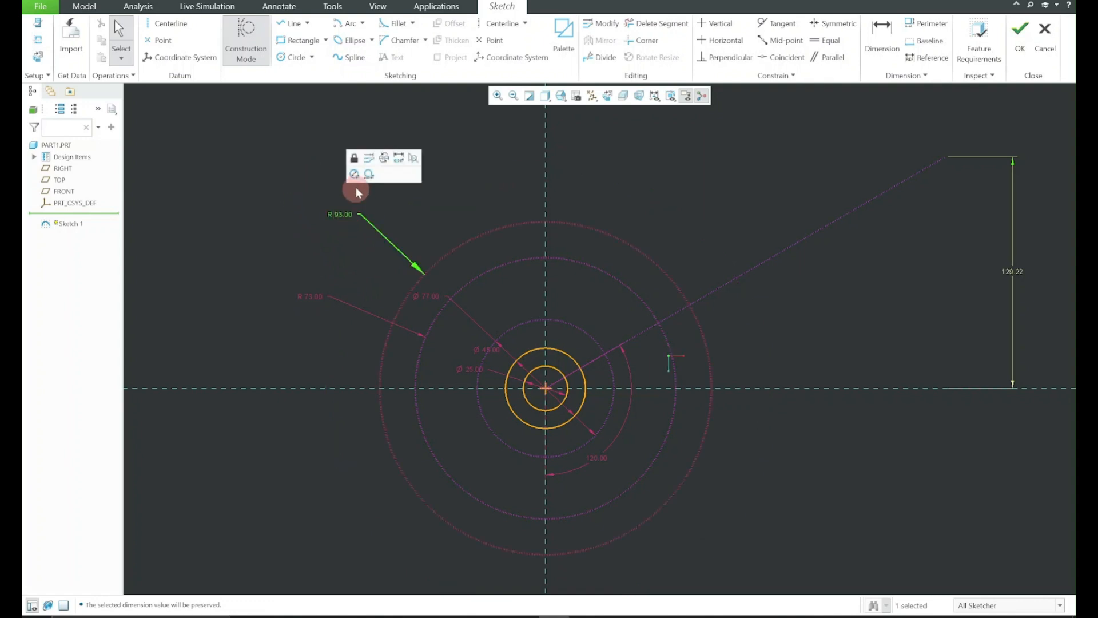
{"action": "left_click", "coordinate": [359, 158]}
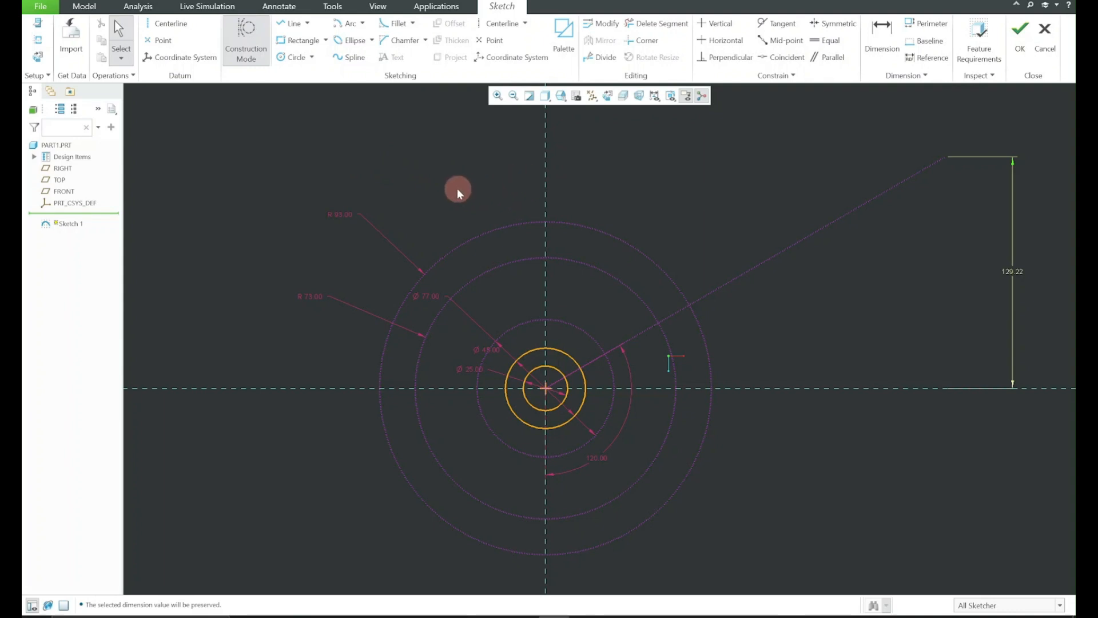
{"action": "mouse_move", "coordinate": [448, 186]}
{"action": "middle_mouse_down"}
{"action": "mouse_move", "coordinate": [336, 182]}
{"action": "mouse_move", "coordinate": [556, 361]}
{"action": "mouse_move", "coordinate": [623, 143]}
{"action": "middle_mouse_up"}
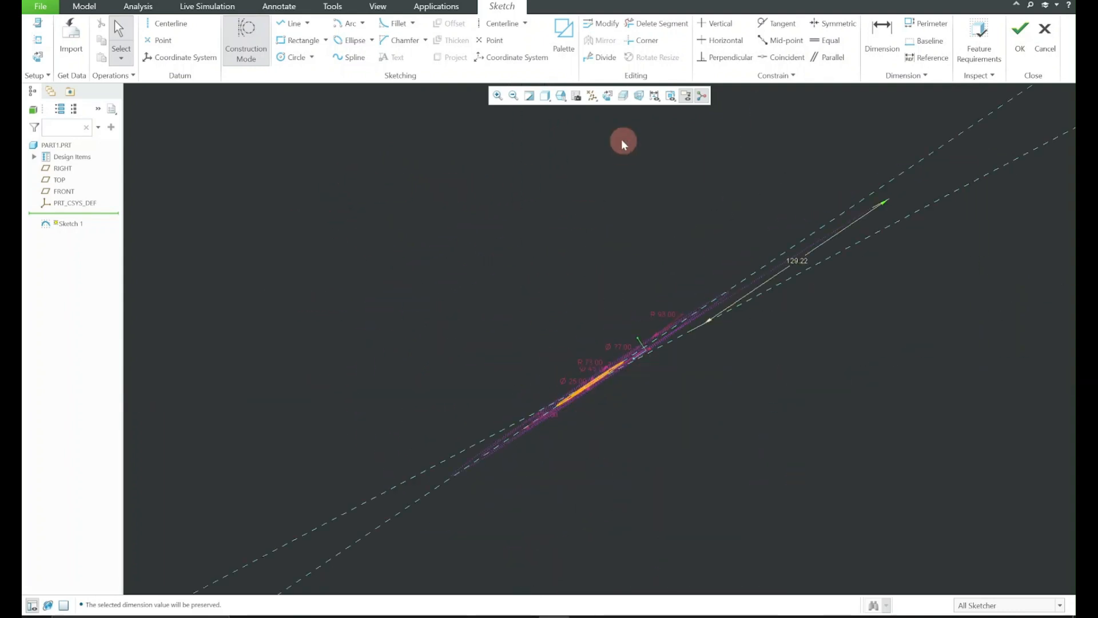
{"action": "mouse_move", "coordinate": [616, 352]}
{"action": "middle_mouse_down"}
{"action": "mouse_move", "coordinate": [652, 379]}
{"action": "mouse_move", "coordinate": [588, 451]}
{"action": "mouse_move", "coordinate": [610, 407]}
{"action": "mouse_move", "coordinate": [704, 456]}
{"action": "mouse_move", "coordinate": [676, 448]}
{"action": "middle_mouse_up"}
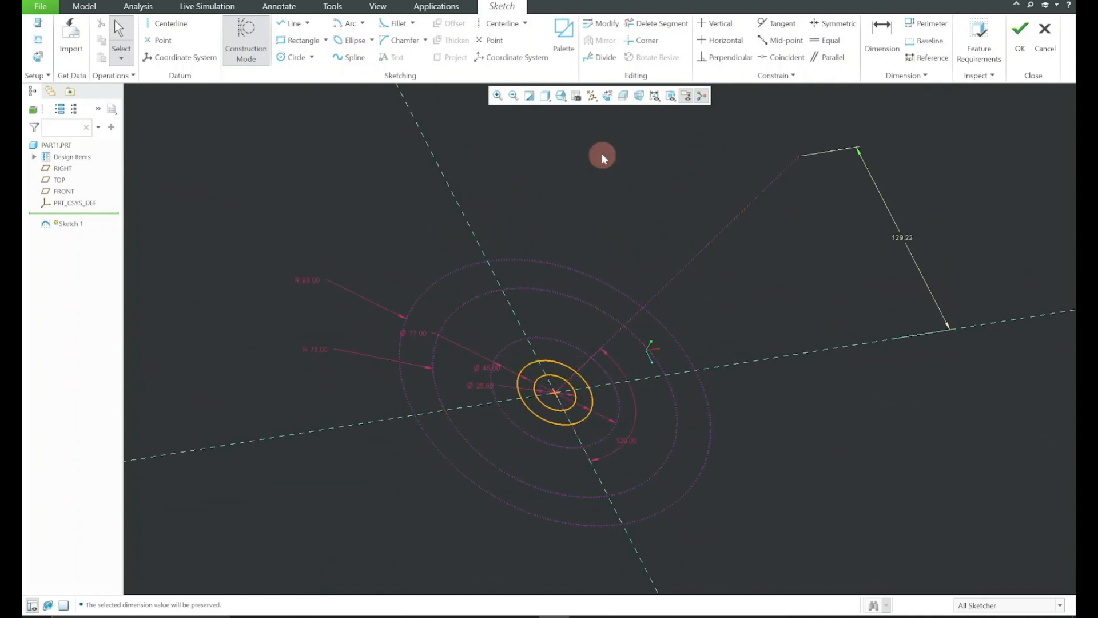
{"action": "left_click", "coordinate": [608, 96]}
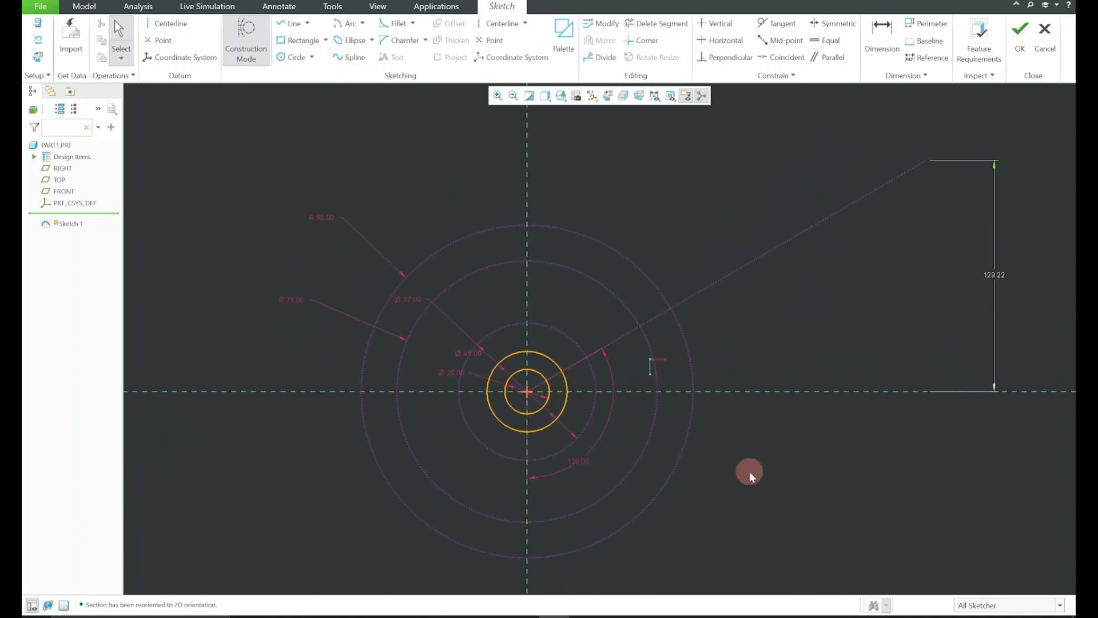
Sketch a construction line from the origin to the R93 circle, steeper than the existing construction line by about 30 degrees
{"action": "left_click", "coordinate": [801, 616]}
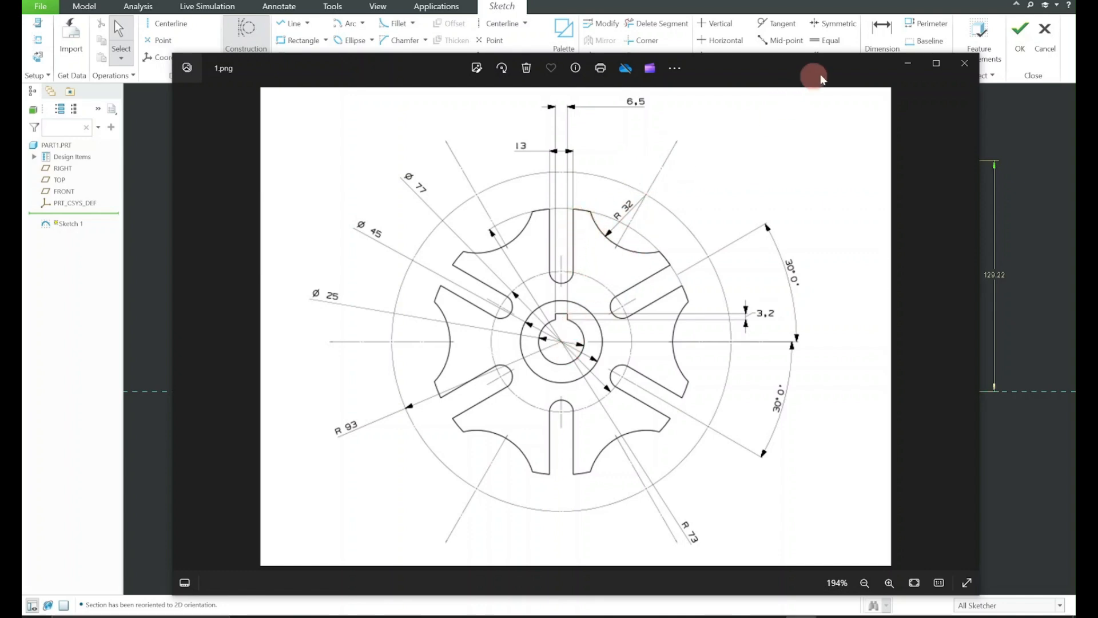
{"action": "left_click", "coordinate": [907, 65]}
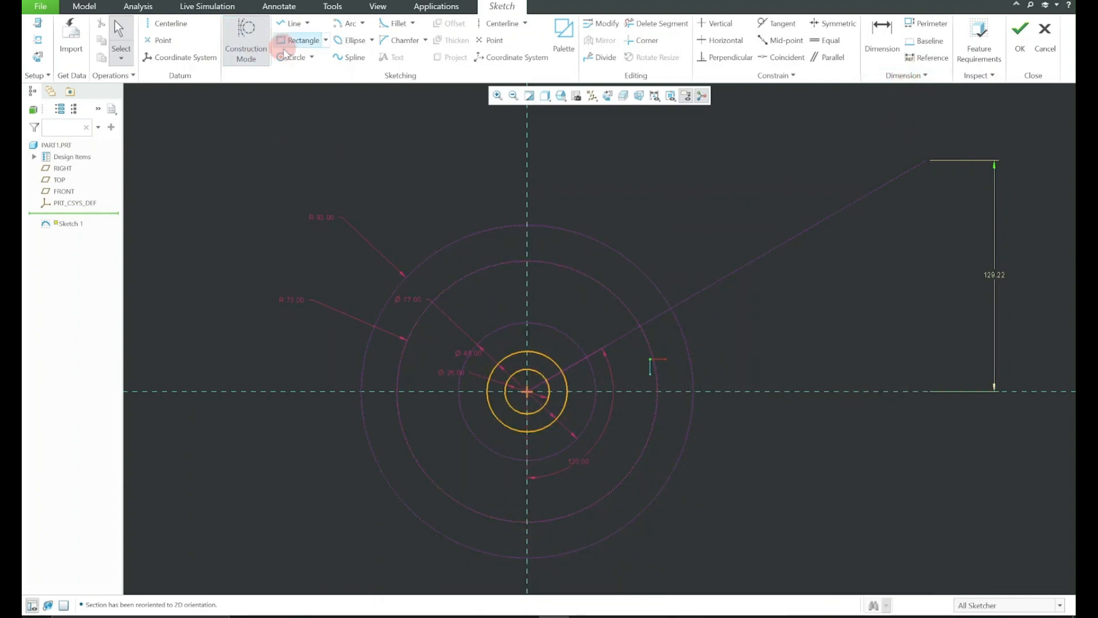
{"action": "left_click", "coordinate": [291, 23]}
{"action": "left_click", "coordinate": [529, 395]}
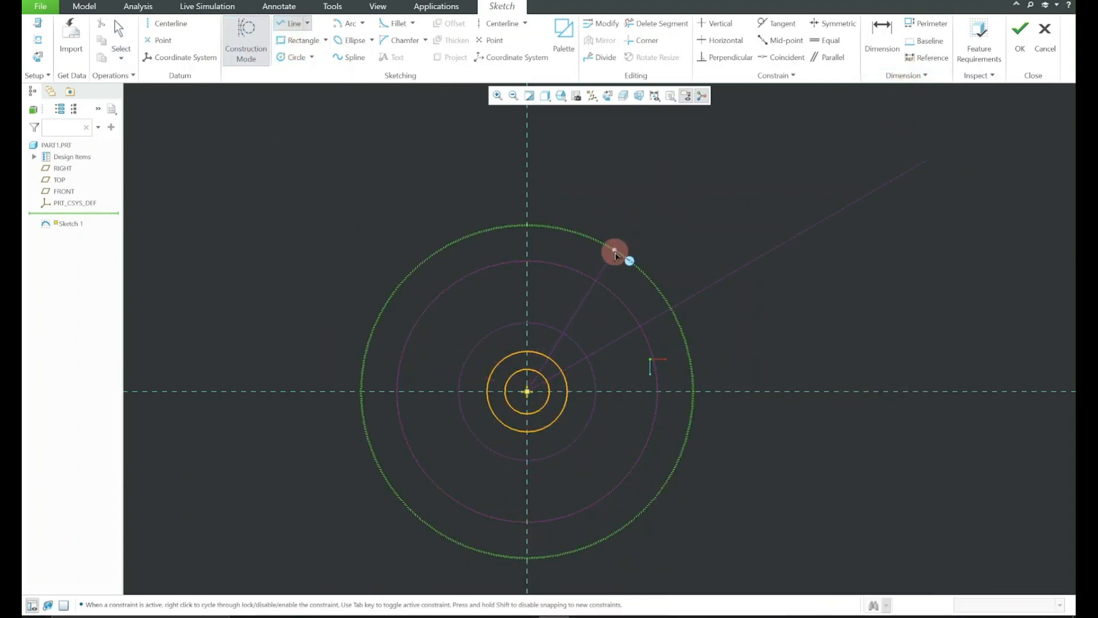
{"action": "left_click", "coordinate": [611, 250]}
{"action": "middle_click", "coordinate": [641, 209]}
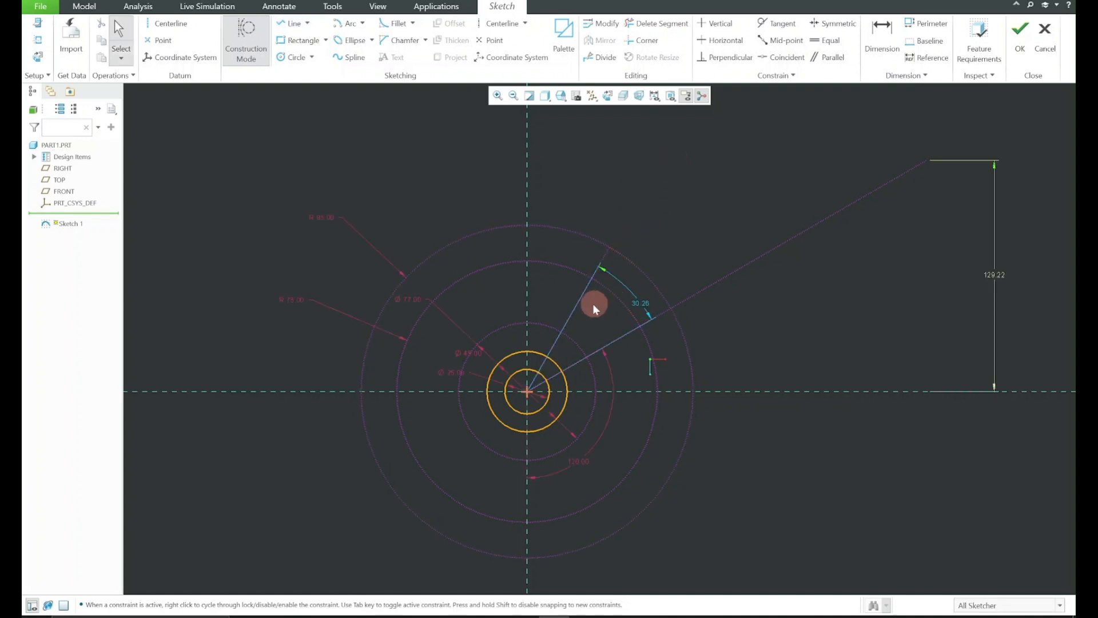
Dimension the angle between the new construction line and the horizontal reference as 120 degrees
{"action": "left_click", "coordinate": [576, 307]}
{"action": "left_click", "coordinate": [719, 388], "text": "ctrl"}
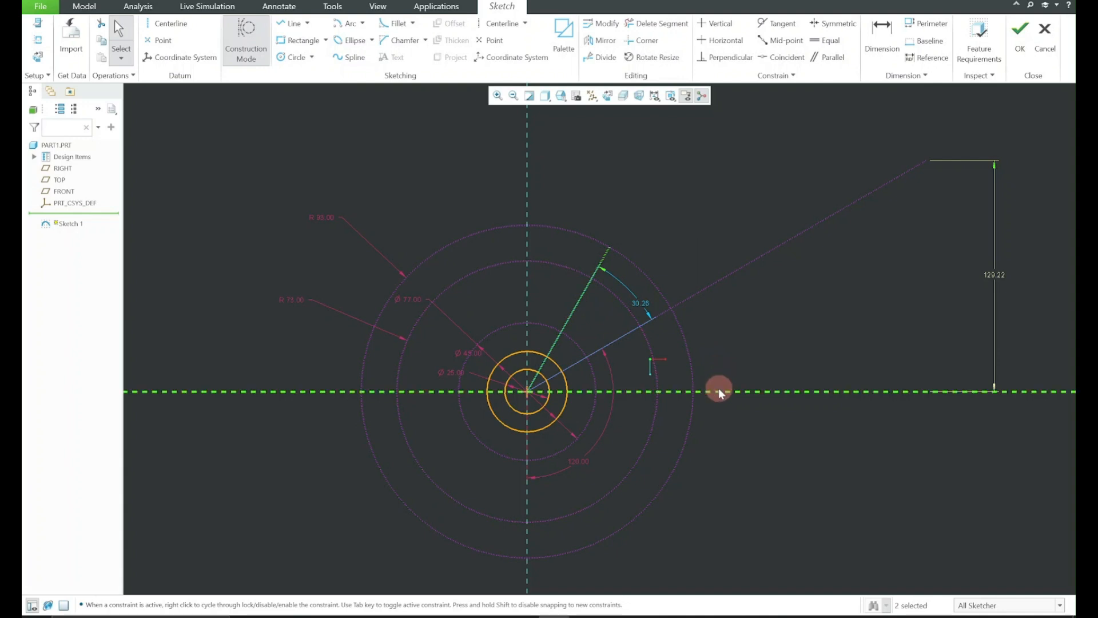
{"action": "left_click", "coordinate": [724, 340]}
{"action": "left_click_drag", "start_coordinate": [520, 341], "coordinate": [396, 179]}
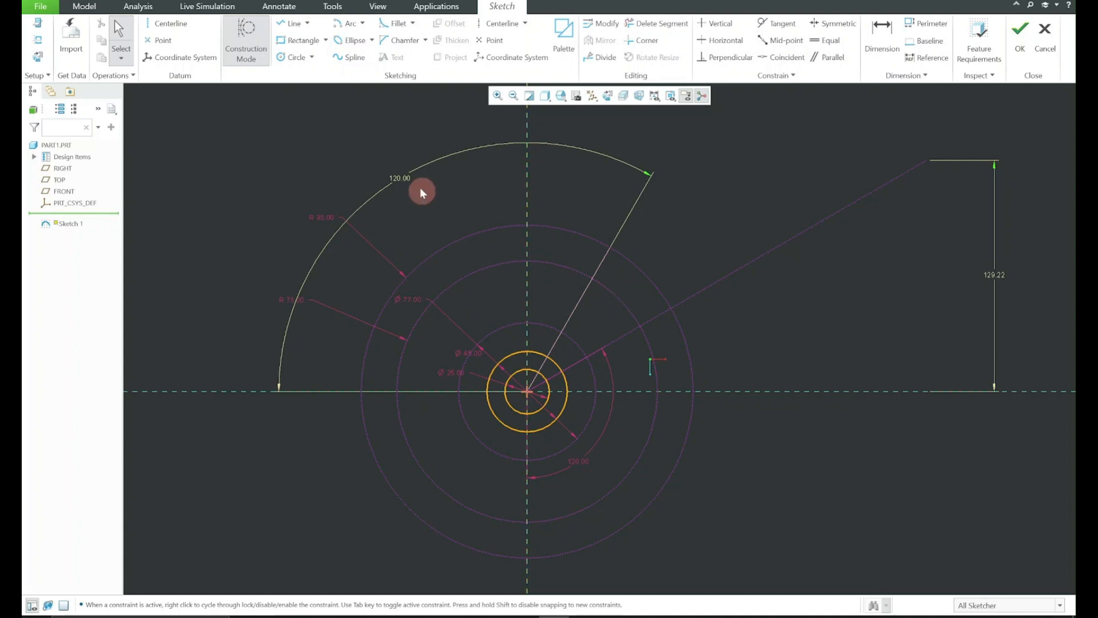
Lock the new line's 120-degree angle and move its dimension in close to the hub circles
{"action": "left_click", "coordinate": [406, 179]}
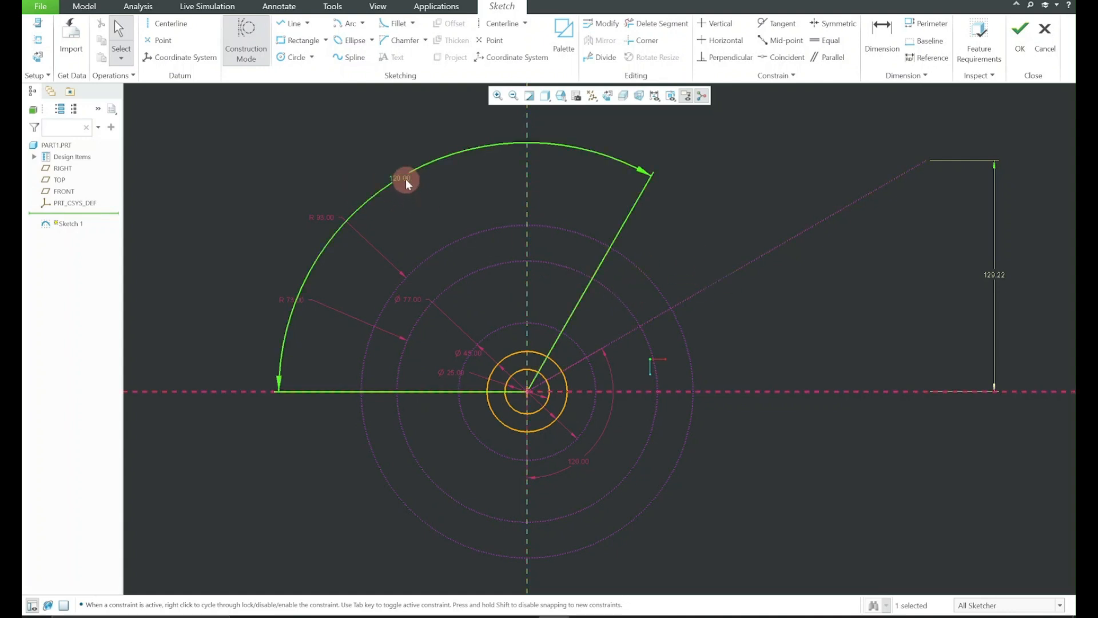
{"action": "left_click", "coordinate": [414, 141]}
{"action": "left_click_drag", "start_coordinate": [400, 184], "coordinate": [505, 316]}
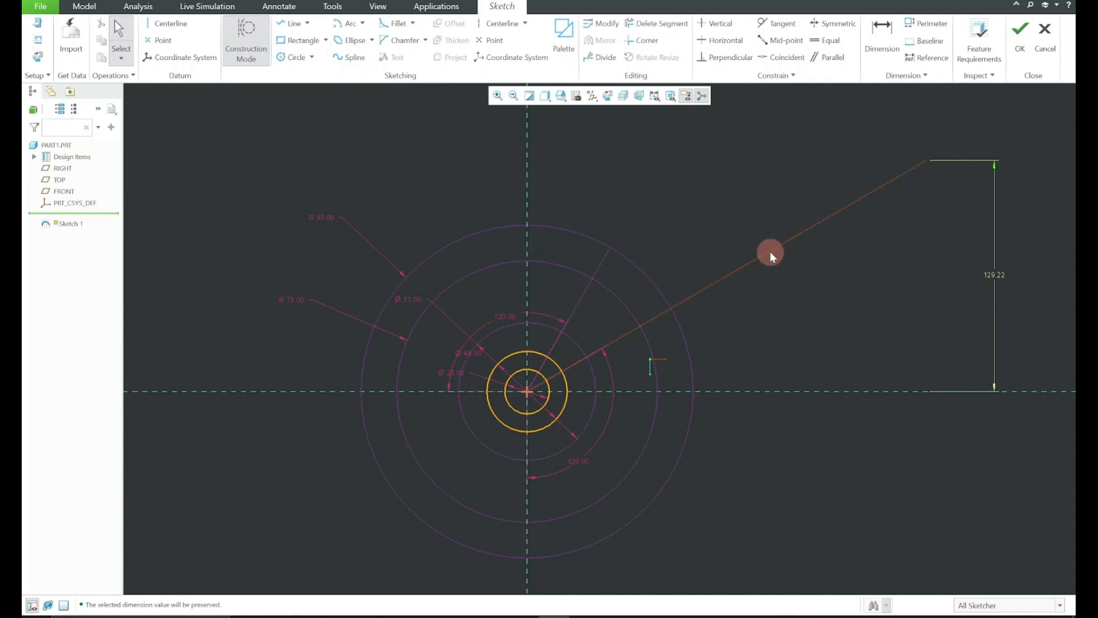
Constrain the outer end of the long construction line to the R93 circle, deleting the conflicting 129.22 dimension
{"action": "left_click", "coordinate": [657, 23]}
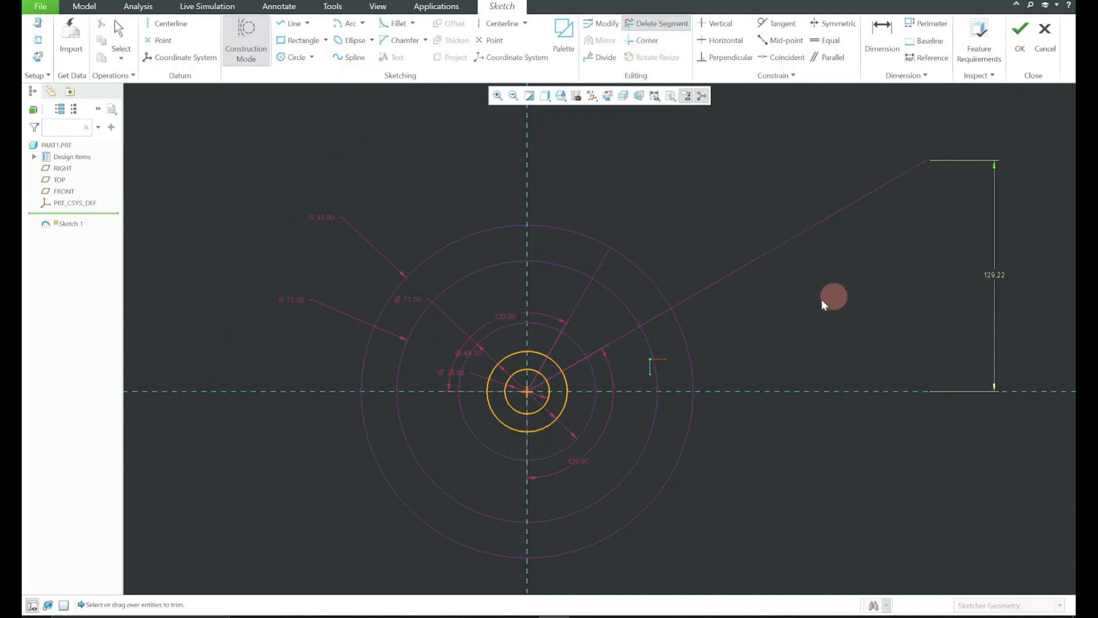
{"action": "middle_click", "coordinate": [774, 257]}
{"action": "left_click", "coordinate": [928, 159]}
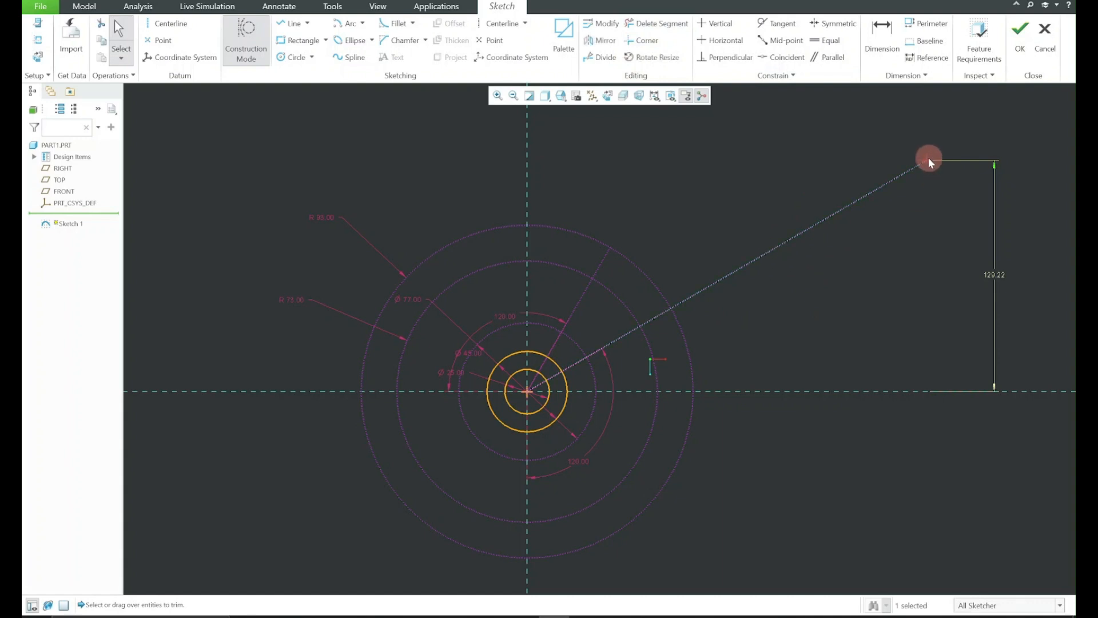
{"action": "left_click", "coordinate": [674, 320], "text": "ctrl"}
{"action": "left_click", "coordinate": [704, 279]}
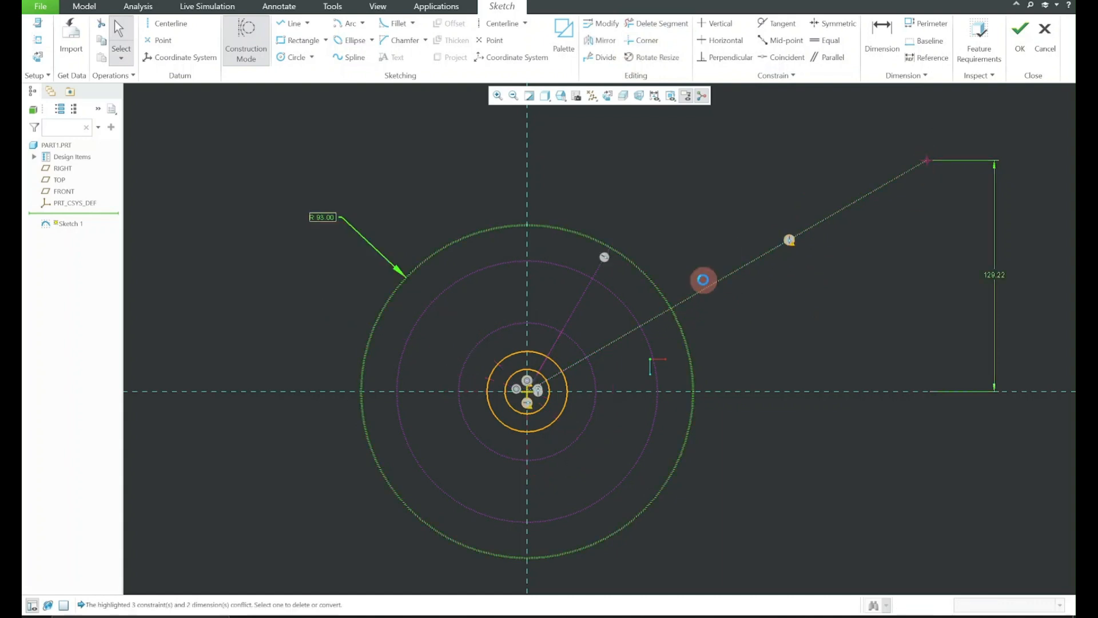
{"action": "left_click", "coordinate": [998, 75]}
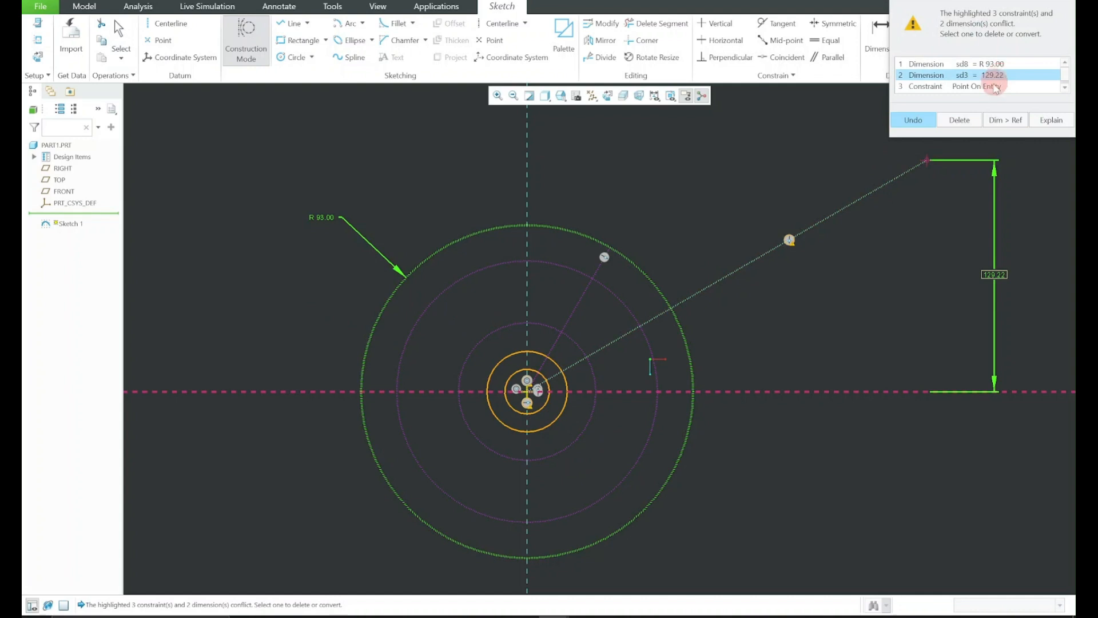
{"action": "left_click", "coordinate": [959, 120]}
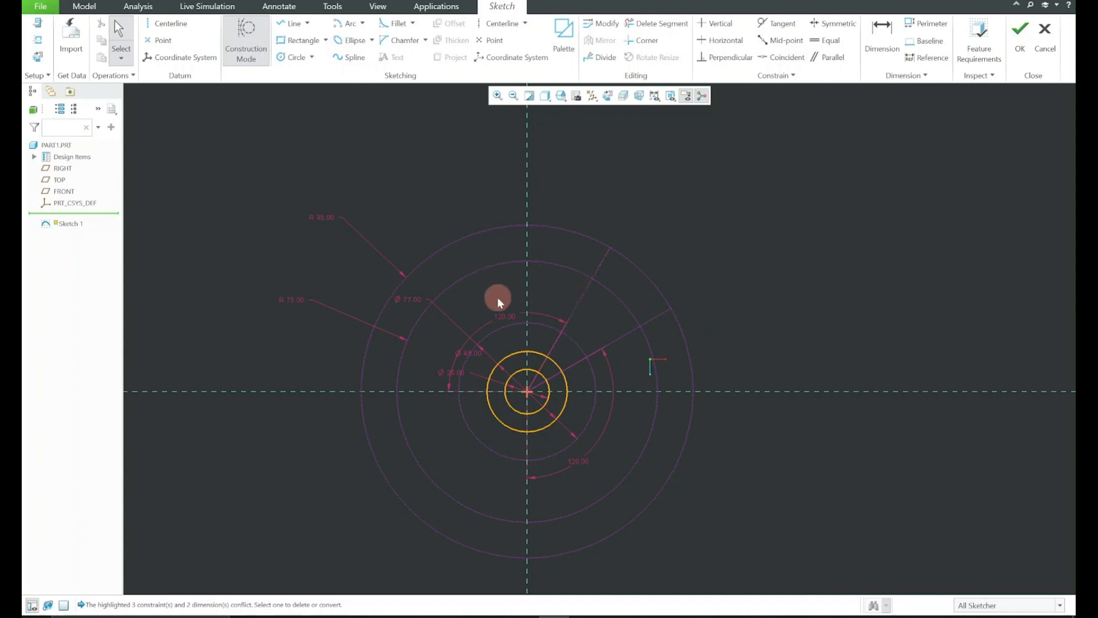
Sketch a solid circle about 15 mm in diameter where the Ø77 construction circle crosses the vertical reference above the hub
{"action": "scroll", "coordinate": [535, 328], "scroll_direction": "down", "scroll_amount": 2}
{"action": "left_click", "coordinate": [249, 46]}
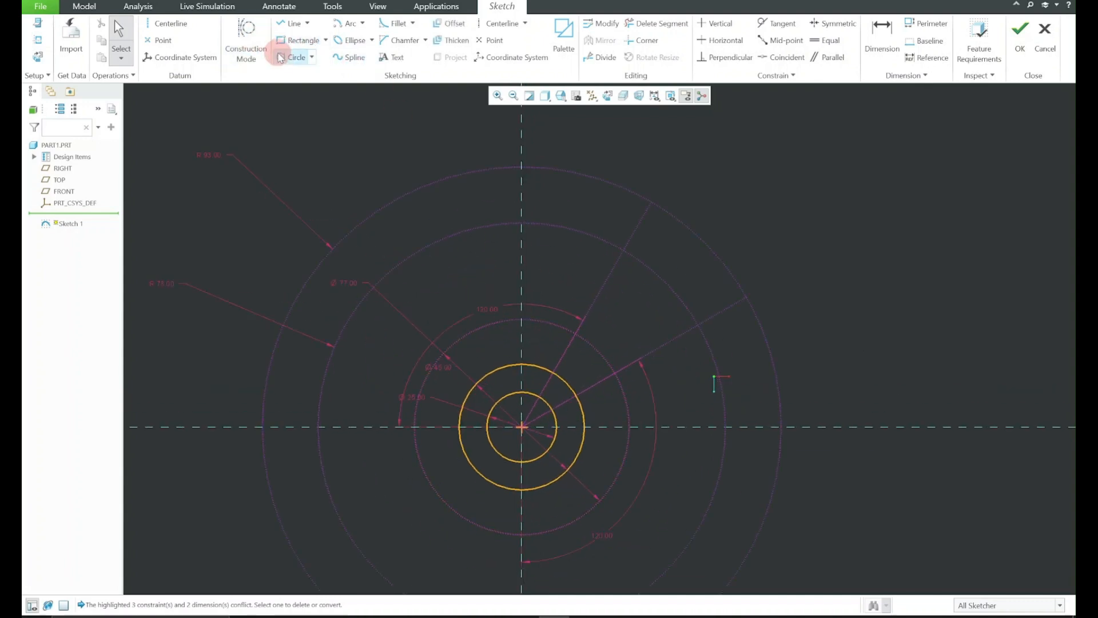
{"action": "left_click", "coordinate": [281, 57]}
{"action": "left_click", "coordinate": [521, 318]}
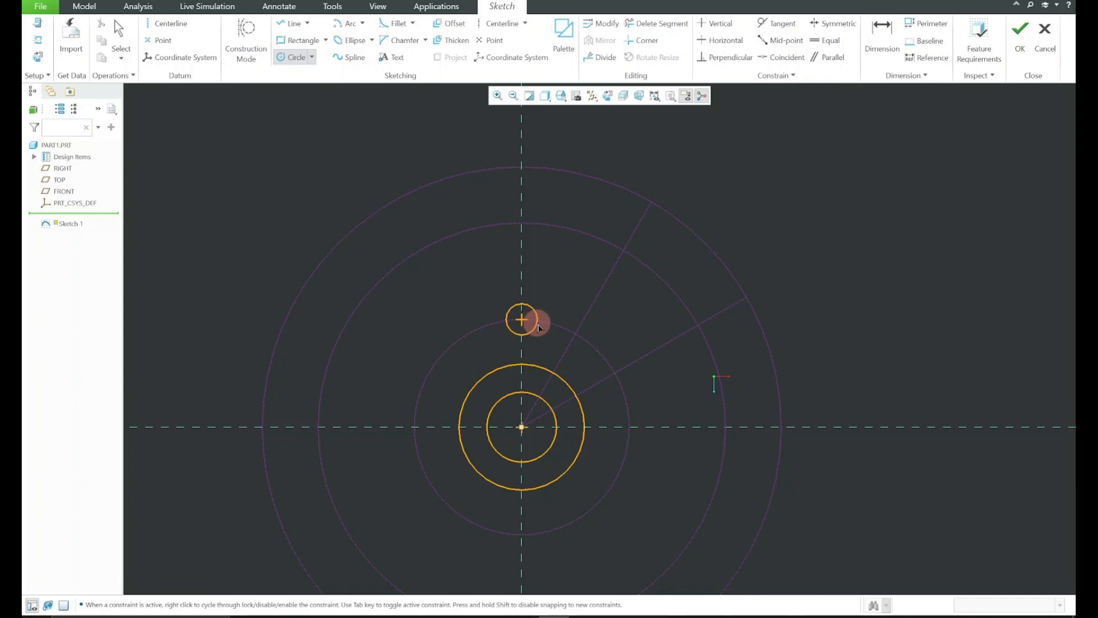
{"action": "left_click", "coordinate": [543, 328]}
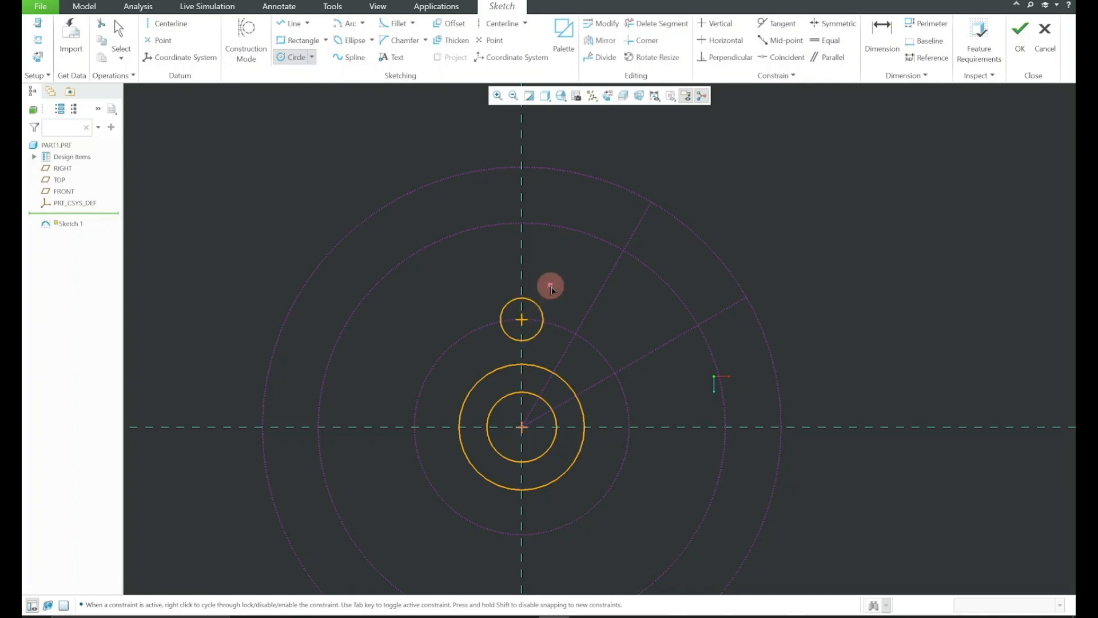
{"action": "middle_click", "coordinate": [549, 284]}
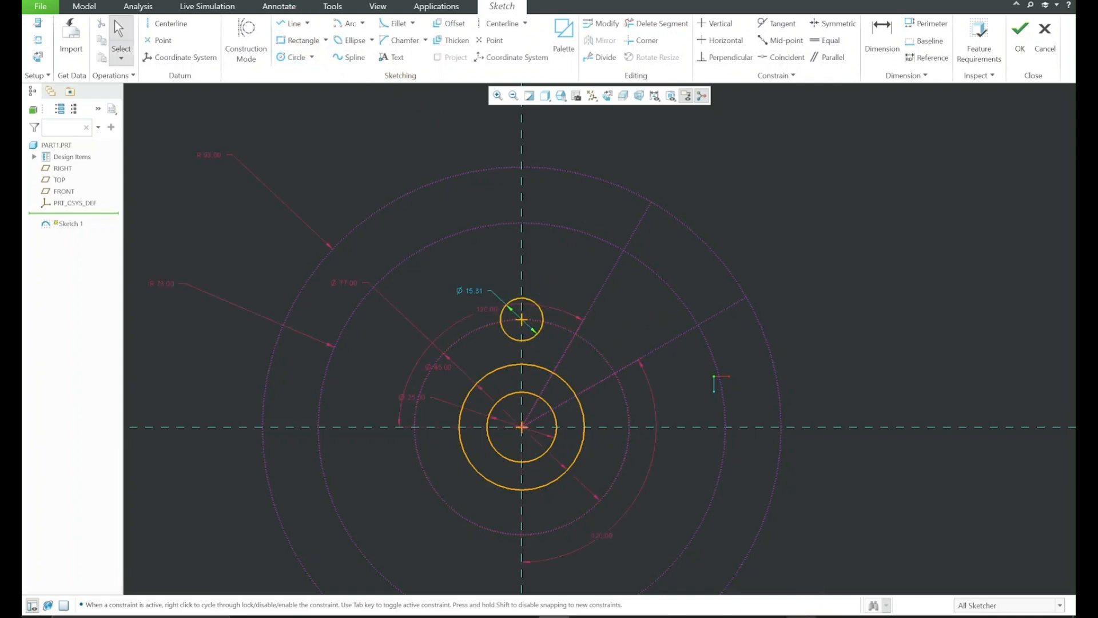
Check the slot width in the reference drawing 1.png, set the small circle's diameter to 13 and lock the dimension
{"action": "left_click", "coordinate": [555, 616]}
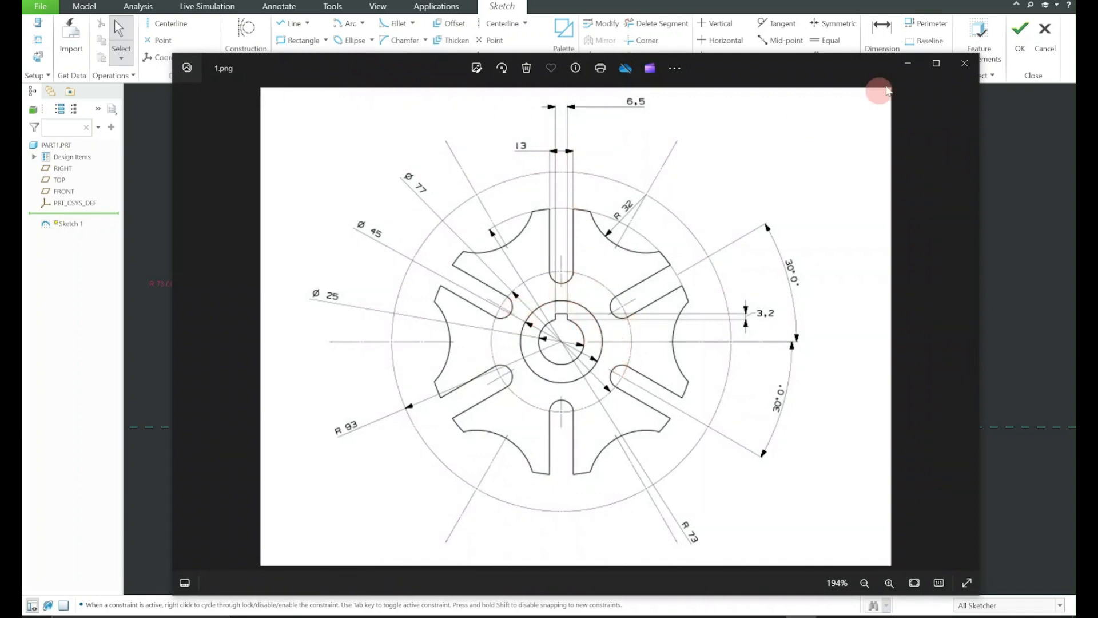
{"action": "left_click", "coordinate": [904, 67]}
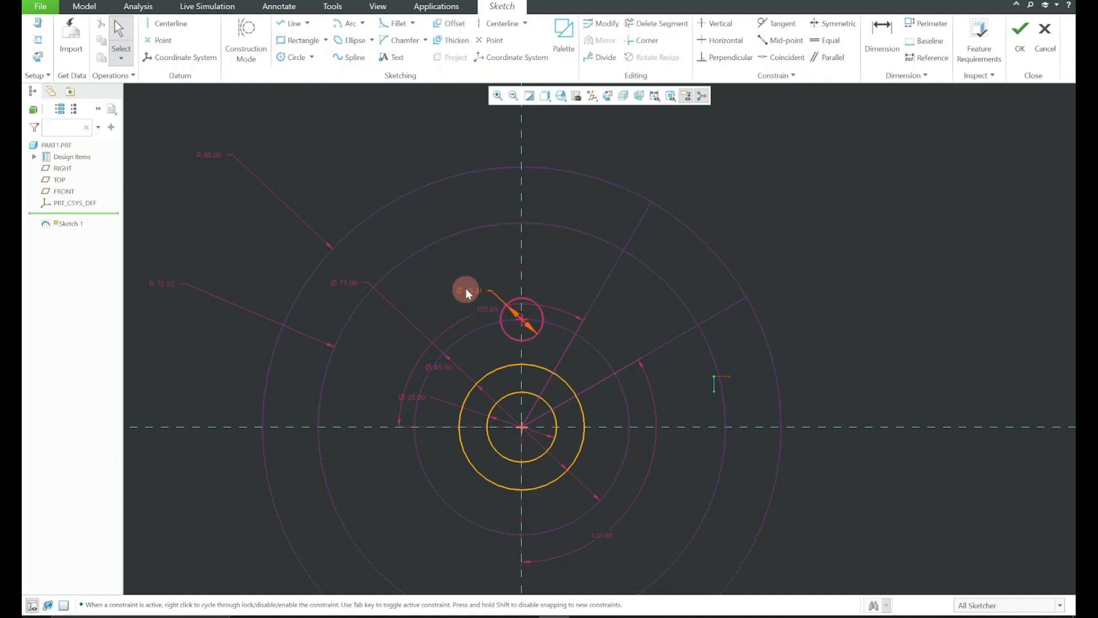
{"action": "double_click", "coordinate": [466, 290]}
{"action": "type", "text": "13"}
{"action": "key", "text": "Return"}
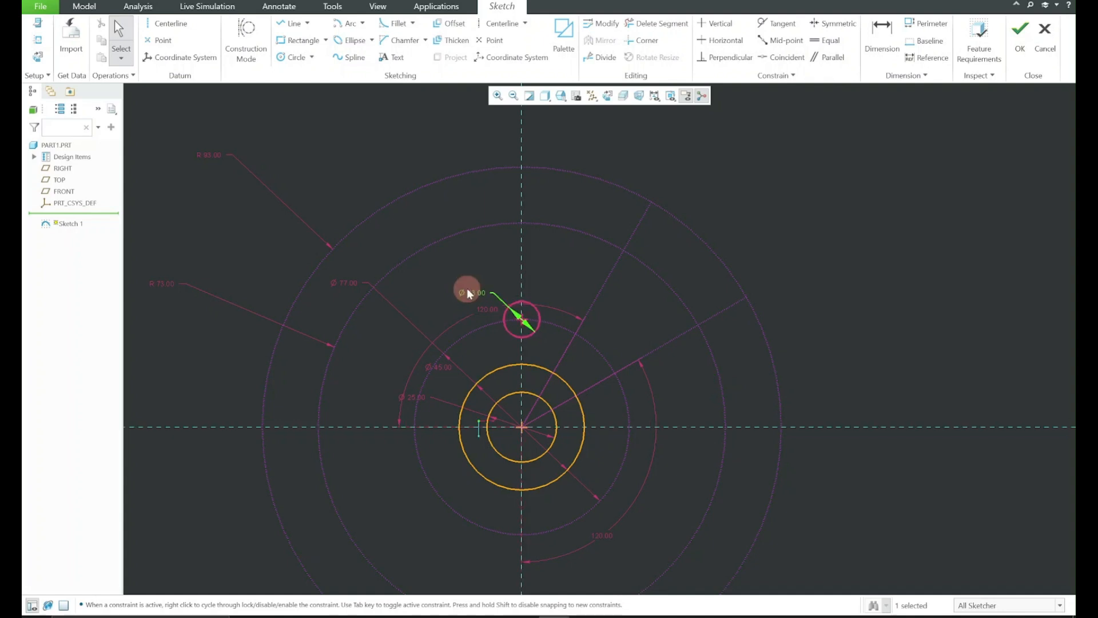
{"action": "left_click", "coordinate": [471, 292]}
{"action": "left_click", "coordinate": [478, 238]}
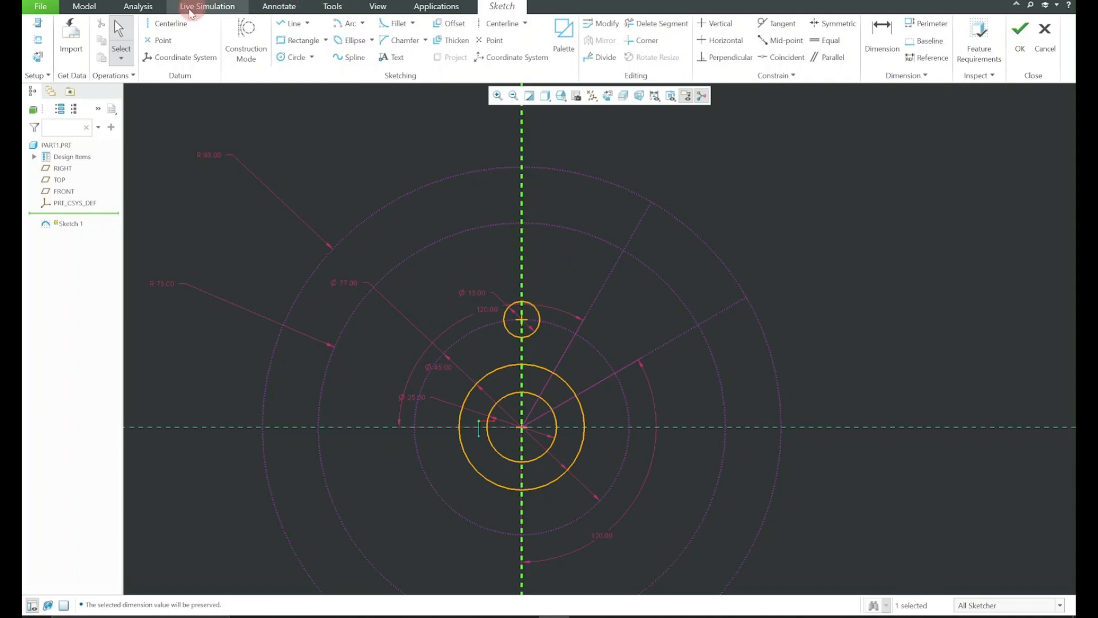
Sketch a line from the small circle's right-hand intersection with the Ø77 circle to beyond the R93 circle, and constrain it perpendicular to the Ø77 circle
{"action": "left_click", "coordinate": [291, 23]}
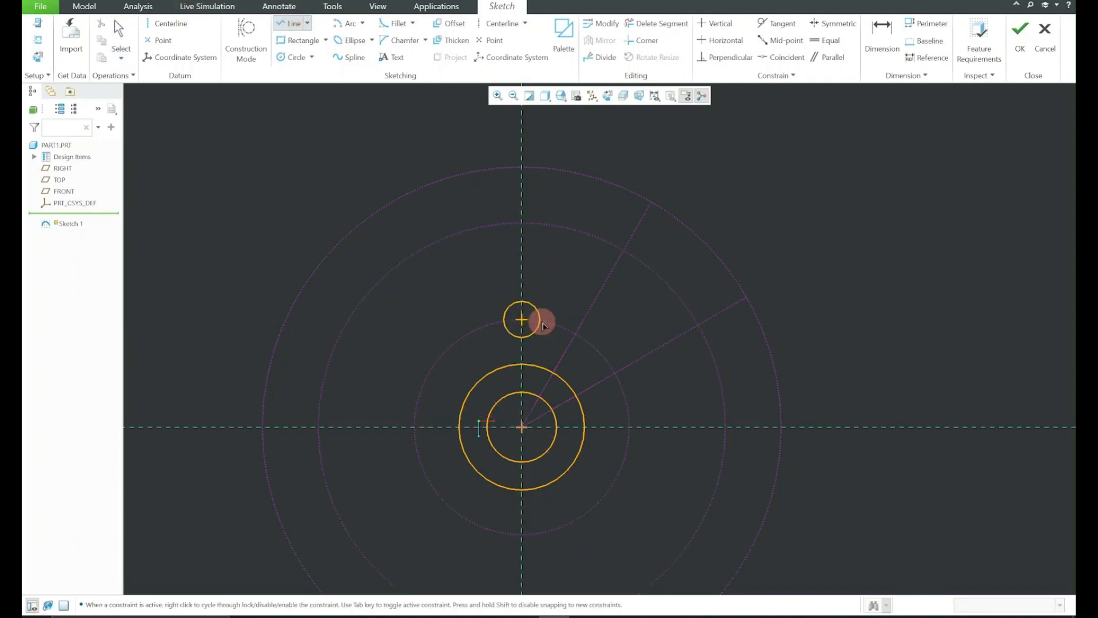
{"action": "left_click", "coordinate": [543, 324]}
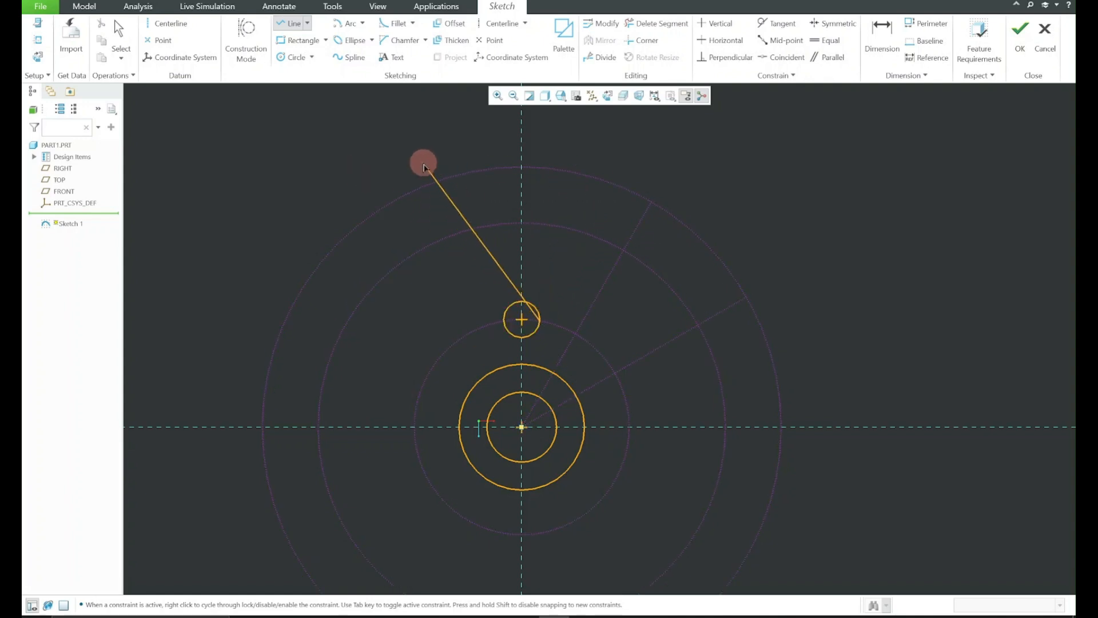
{"action": "left_click", "coordinate": [423, 163]}
{"action": "middle_click", "coordinate": [432, 149]}
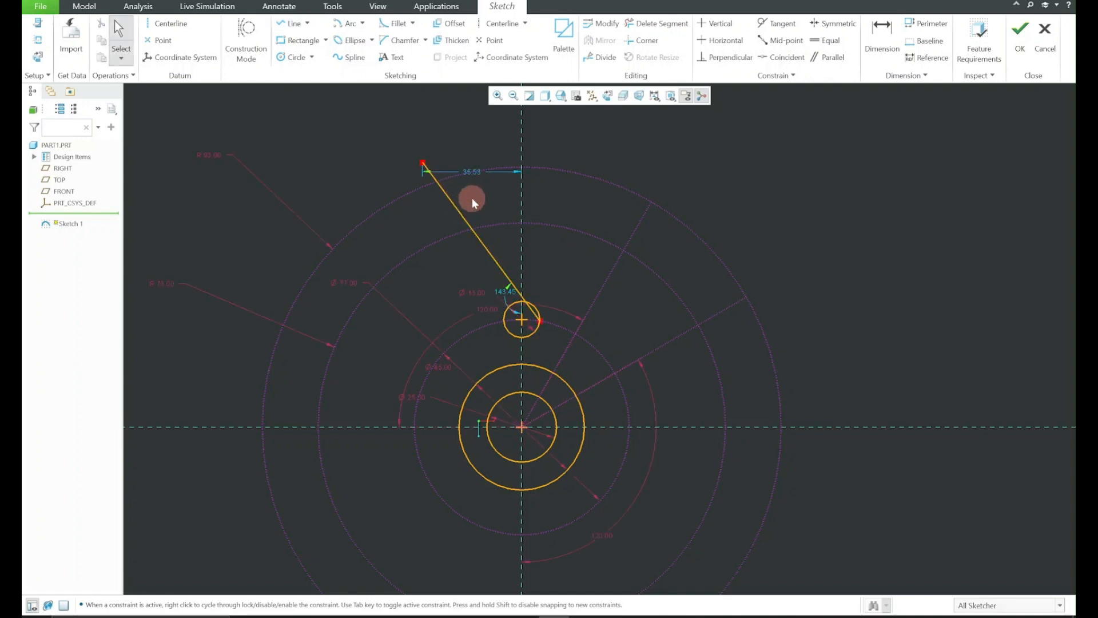
{"action": "left_click", "coordinate": [454, 204]}
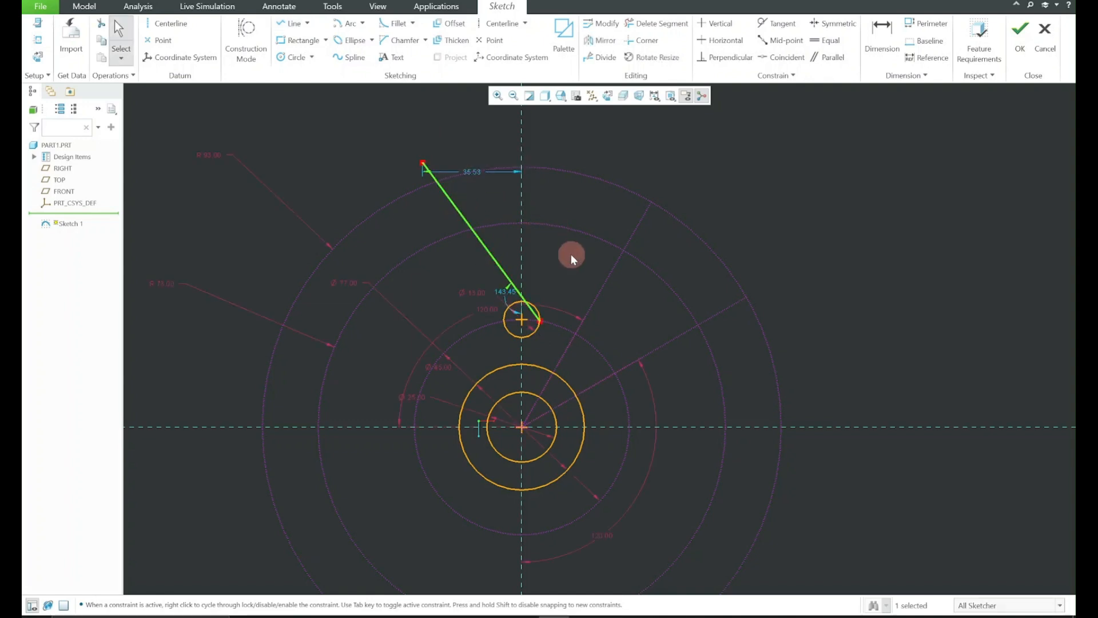
{"action": "left_click", "coordinate": [562, 330], "text": "ctrl"}
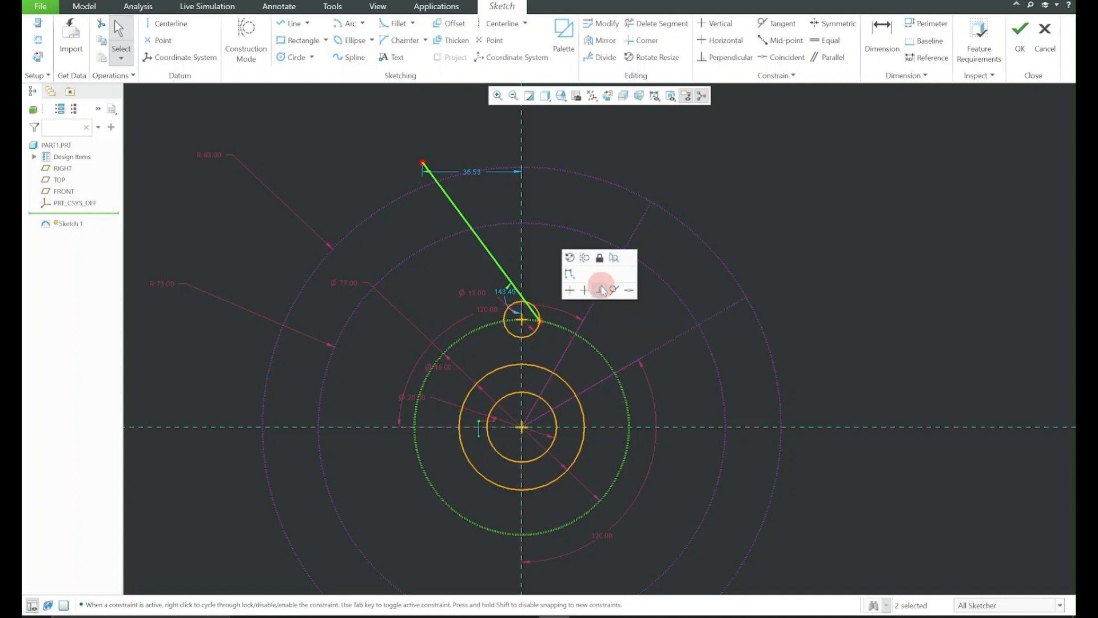
{"action": "left_click", "coordinate": [599, 288]}
{"action": "left_click", "coordinate": [645, 170]}
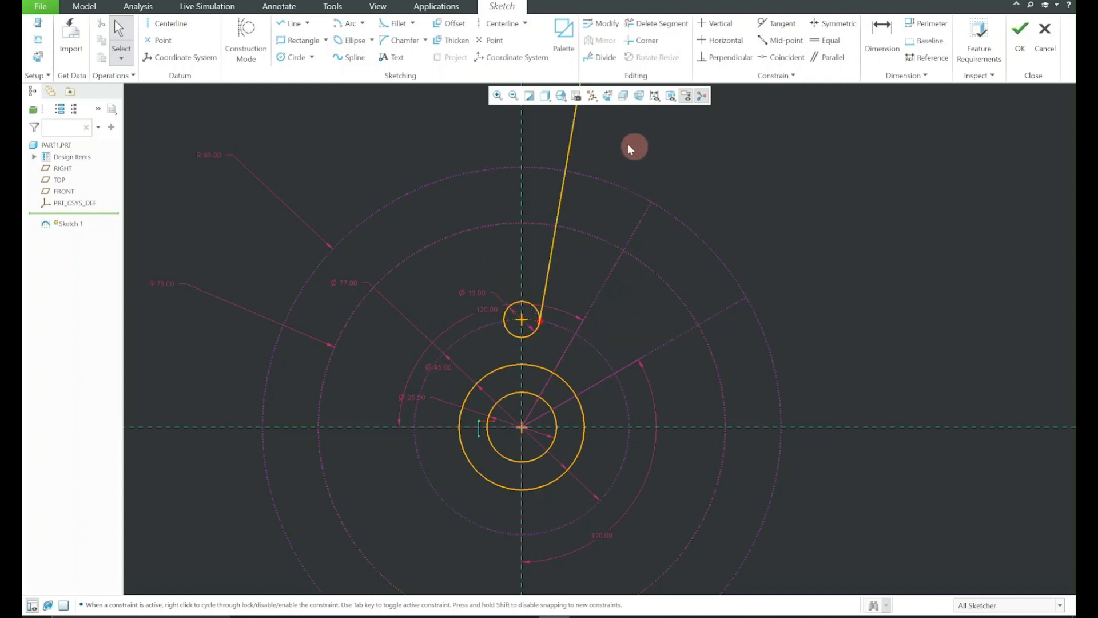
Trim the slot line at the R73 circle and delete its leftover piece outside the R93 circle
{"action": "left_click", "coordinate": [656, 23]}
{"action": "left_click", "coordinate": [561, 198]}
{"action": "middle_click", "coordinate": [582, 209]}
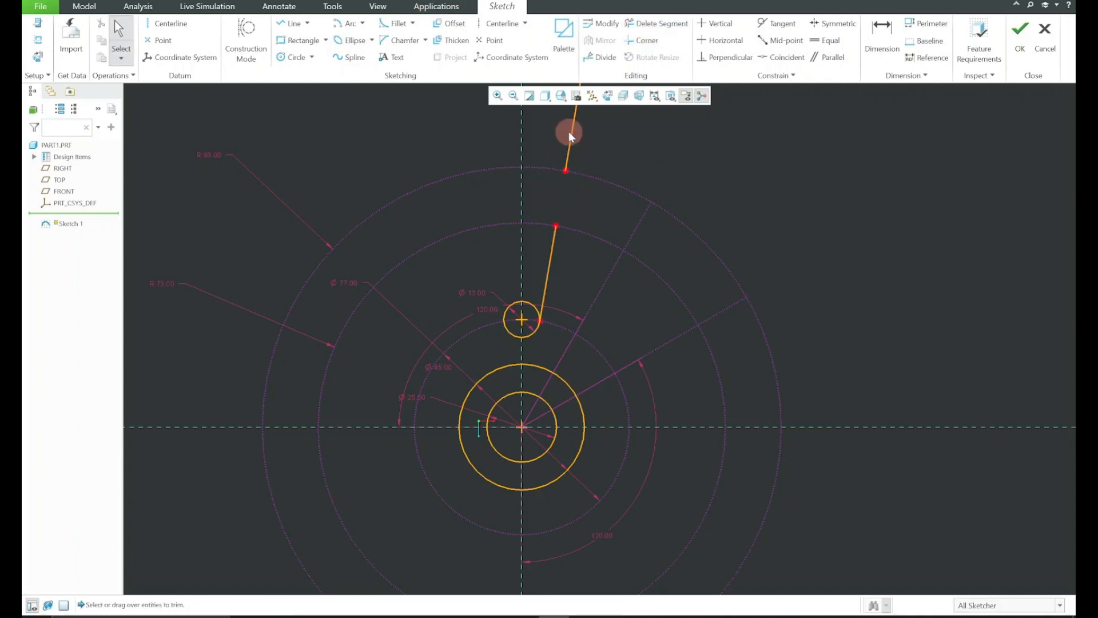
{"action": "left_click", "coordinate": [572, 133]}
{"action": "key", "text": "Delete"}
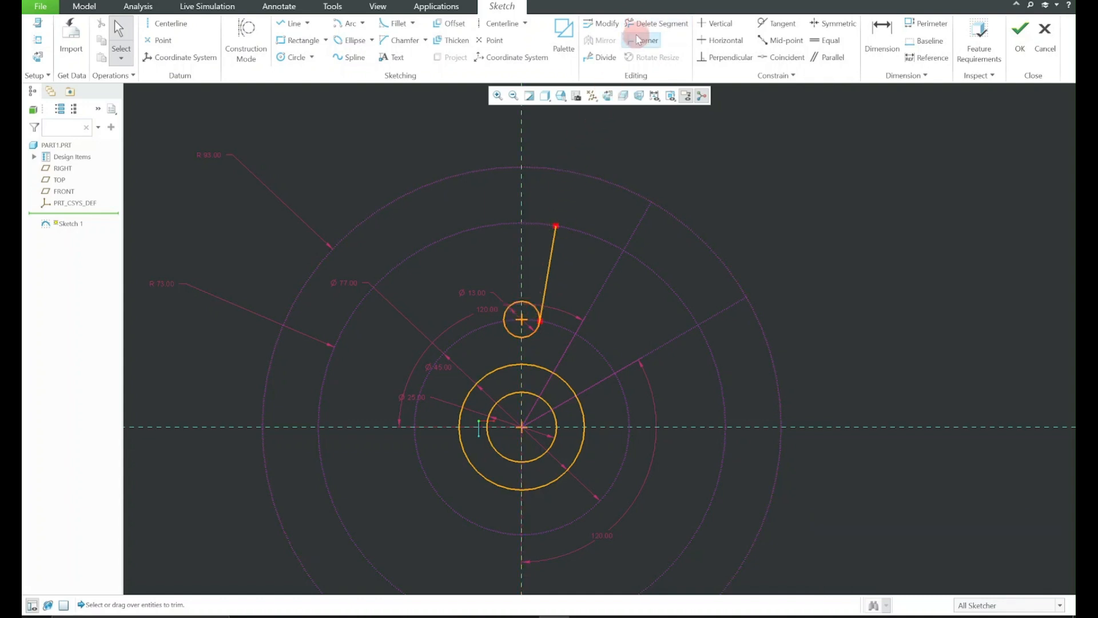
Trim the small circle to its lower-right quarter arc and both hub circles to the sector between the vertical reference and the steeper construction line
{"action": "left_click", "coordinate": [655, 22]}
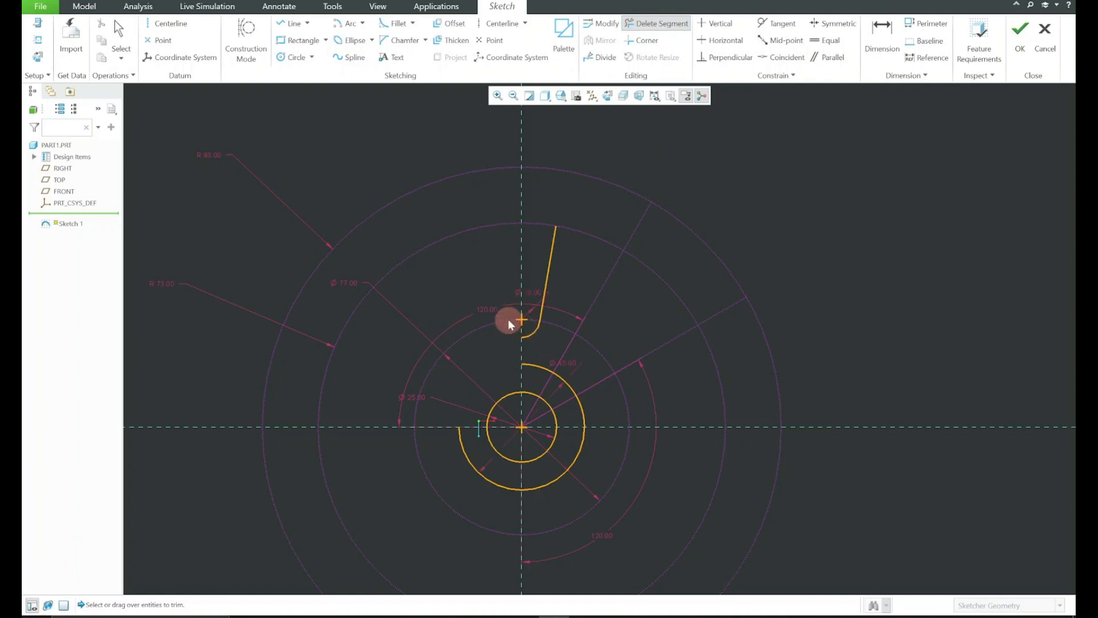
{"action": "mouse_move", "coordinate": [508, 319]}
{"action": "left_mouse_down"}
{"action": "mouse_move", "coordinate": [488, 500]}
{"action": "mouse_move", "coordinate": [559, 448]}
{"action": "left_mouse_up"}
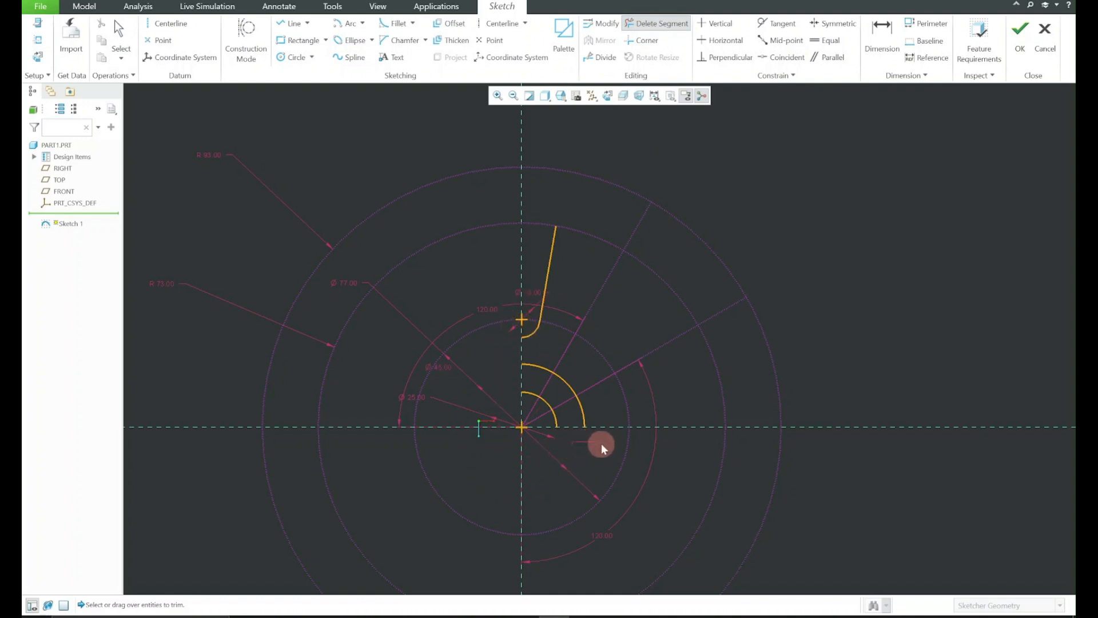
{"action": "middle_click", "coordinate": [597, 421]}
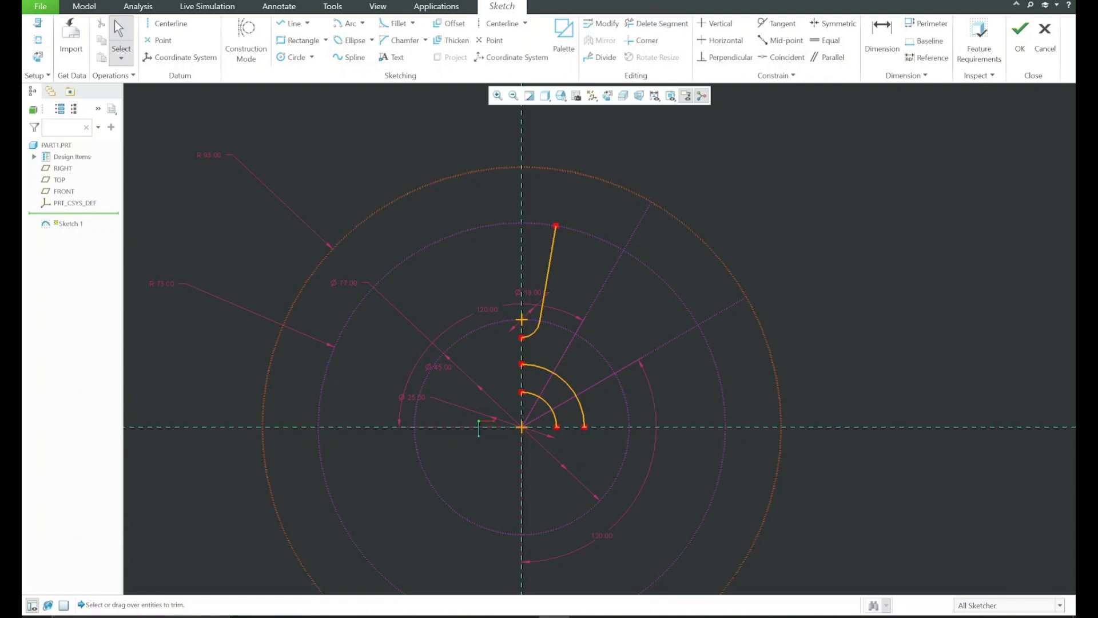
{"action": "left_click", "coordinate": [656, 23]}
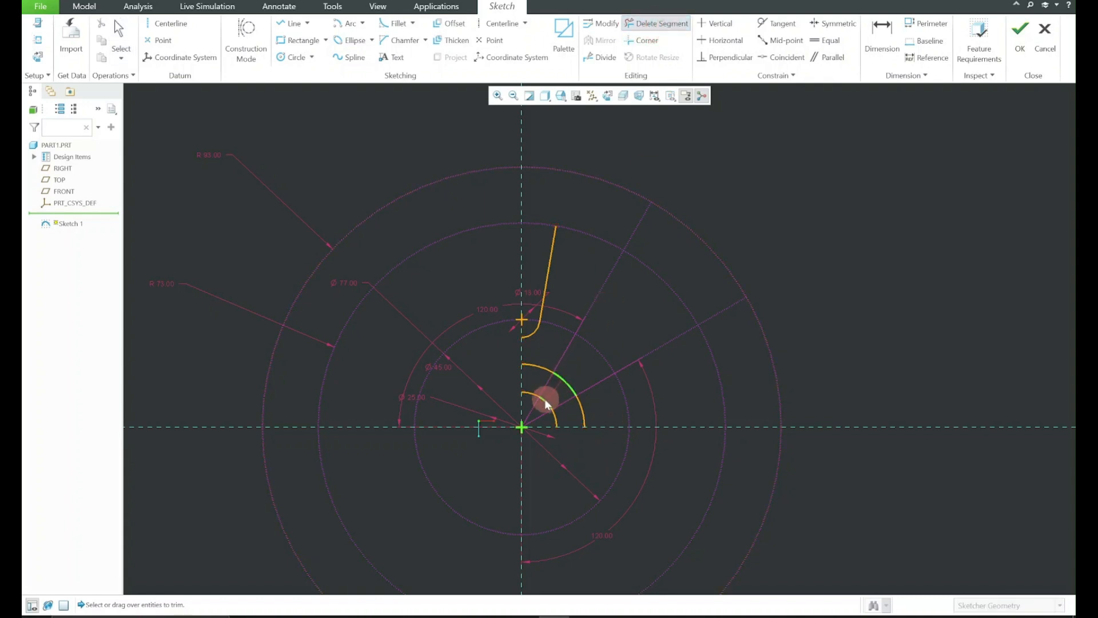
{"action": "left_click_drag", "start_coordinate": [582, 411], "coordinate": [595, 401]}
{"action": "middle_click", "coordinate": [626, 374]}
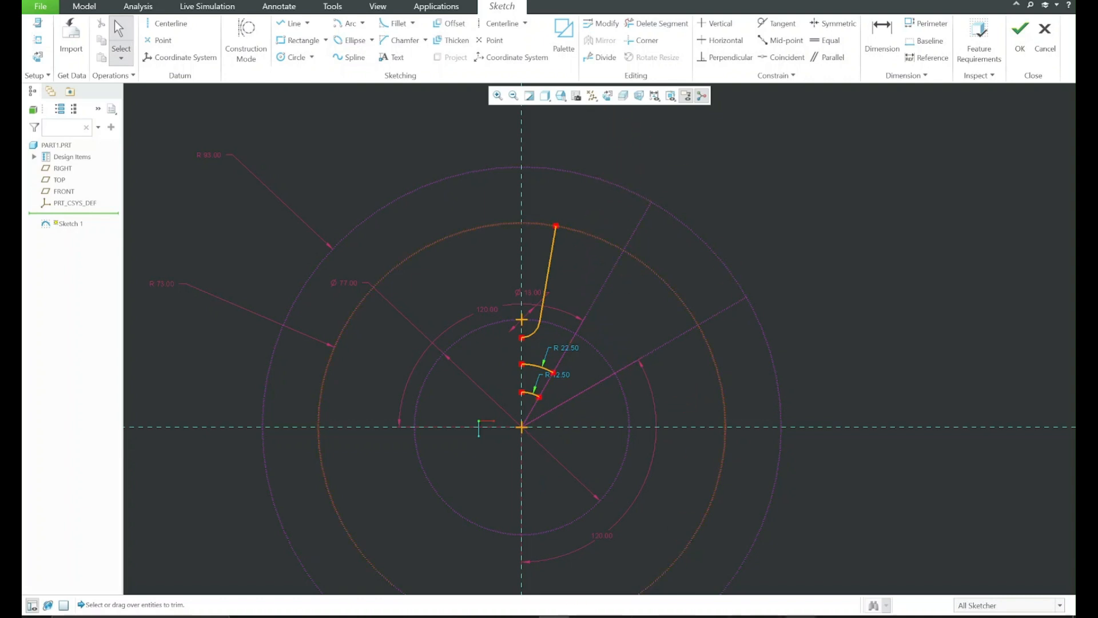
Consult 1.png and sketch an origin-centred arc along the R73 circle from the slot line's outer end to the steeper construction line
{"action": "left_click", "coordinate": [770, 617]}
{"action": "left_click", "coordinate": [795, 46]}
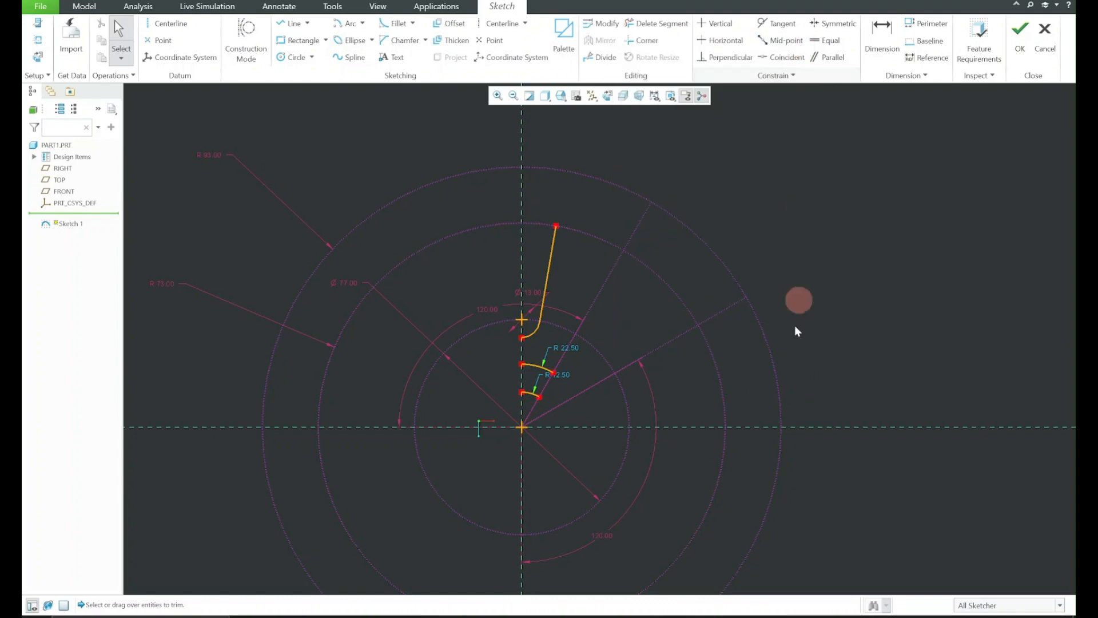
{"action": "left_click", "coordinate": [739, 616]}
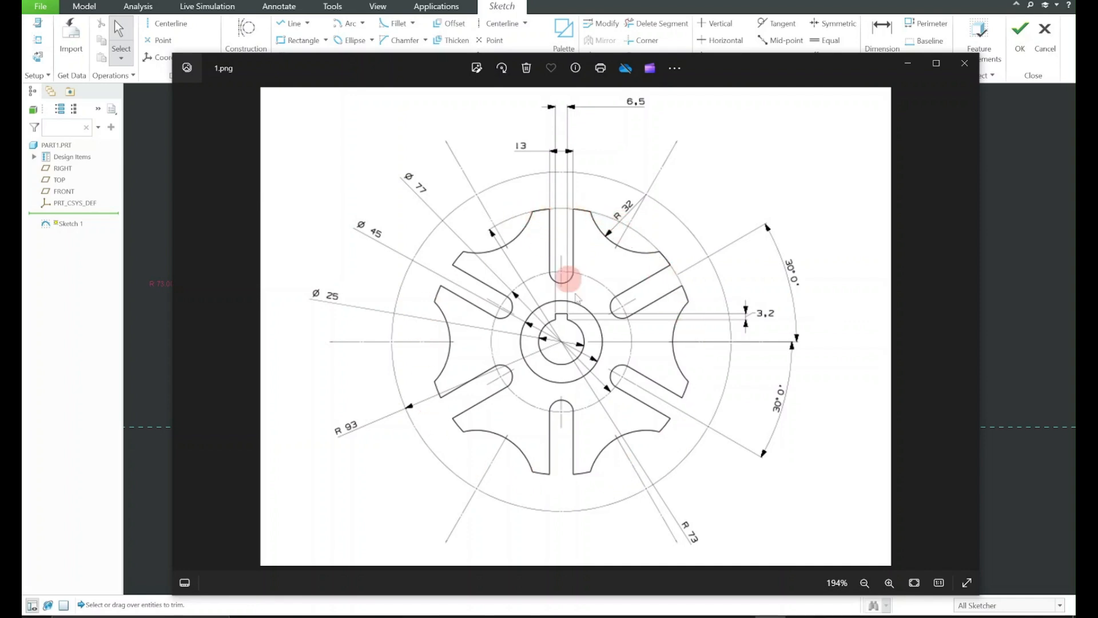
{"action": "left_click", "coordinate": [897, 69]}
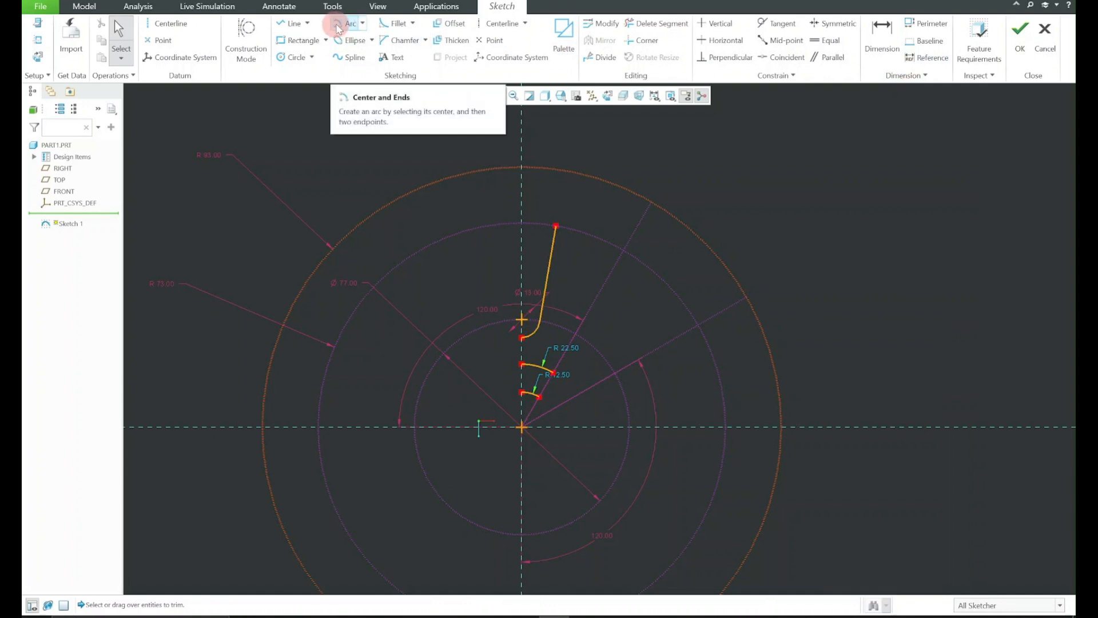
{"action": "left_click", "coordinate": [338, 27]}
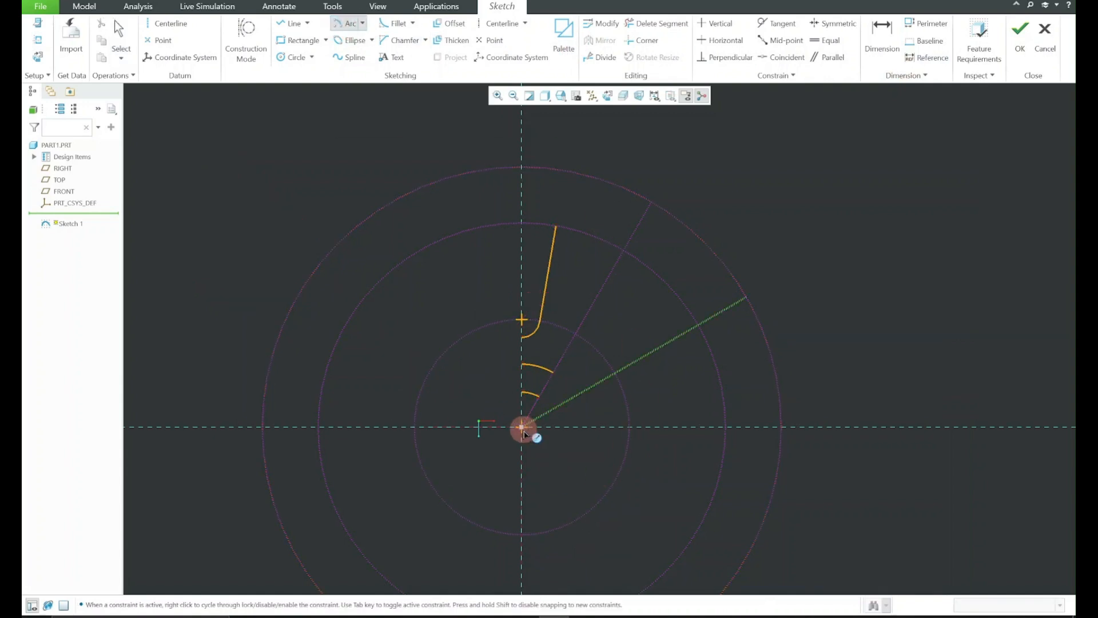
{"action": "left_click", "coordinate": [522, 426]}
{"action": "left_click", "coordinate": [556, 226]}
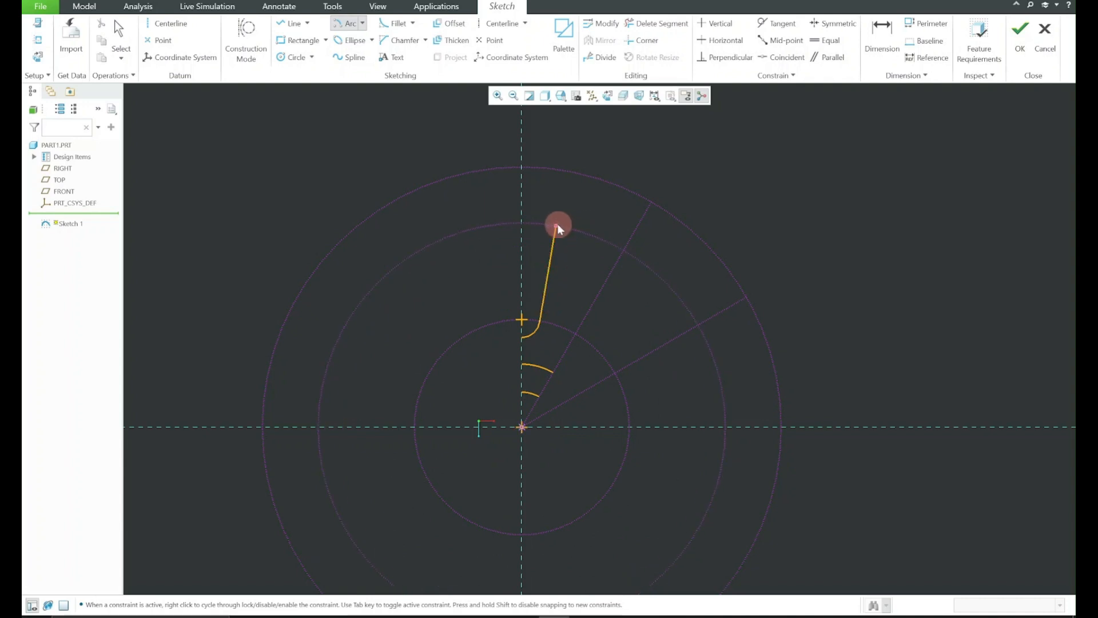
{"action": "left_click", "coordinate": [622, 250]}
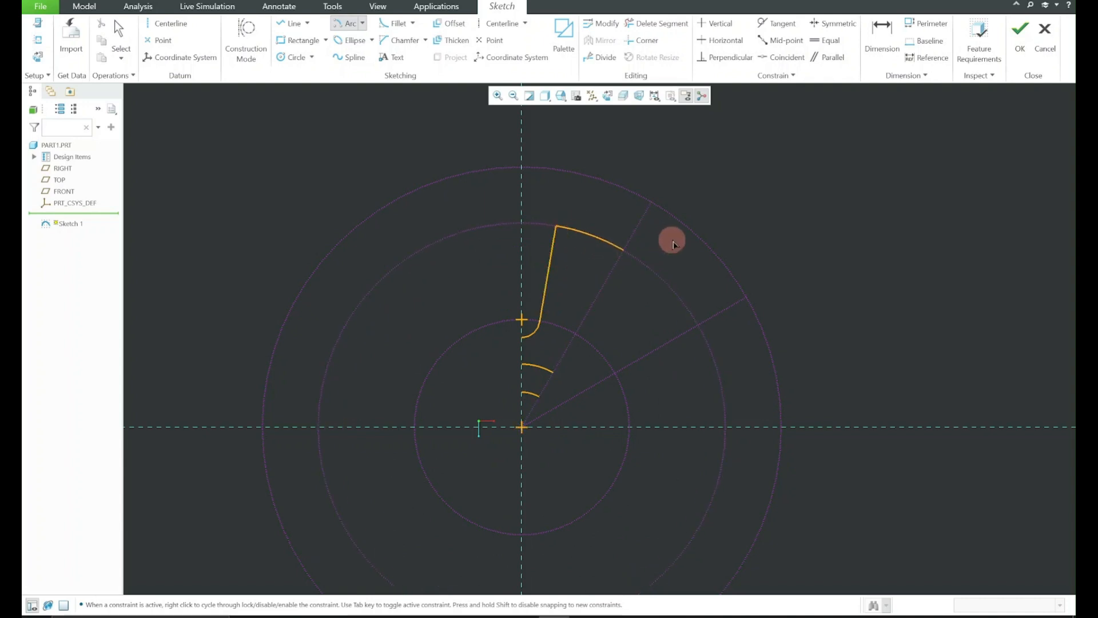
{"action": "middle_click", "coordinate": [676, 243]}
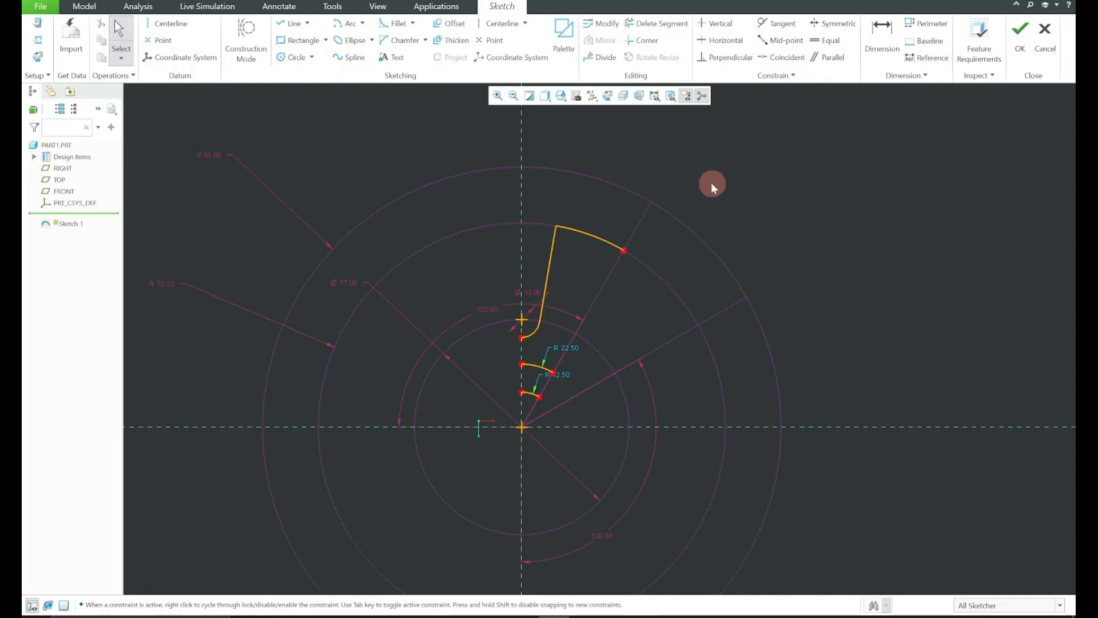
Review the outer rim's cutout geometry in the reference drawing 1.png
{"action": "left_click", "coordinate": [771, 617]}
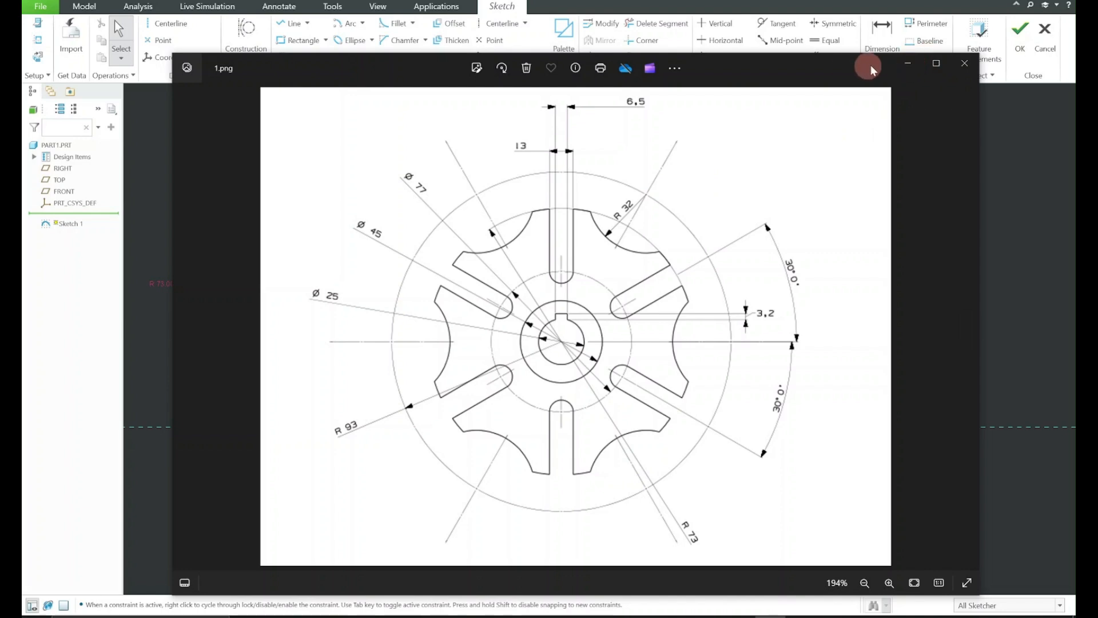
{"action": "left_click", "coordinate": [907, 63]}
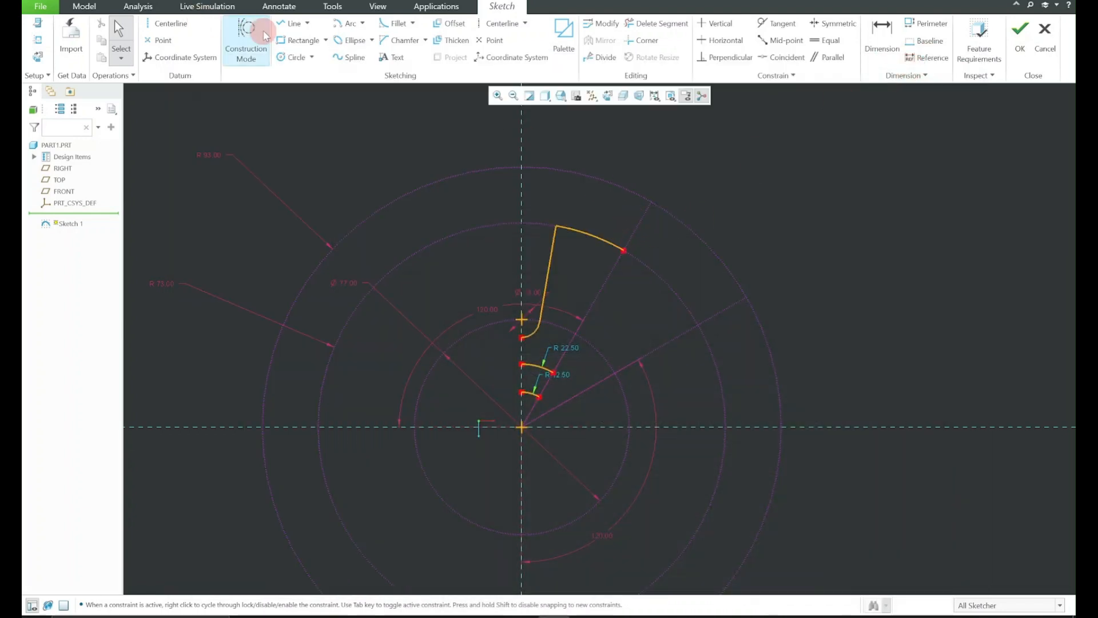
Sketch a circle about 54 mm in diameter centred where the steeper construction line meets the R93 circle, and check its radius in 1.png
{"action": "left_click", "coordinate": [290, 56]}
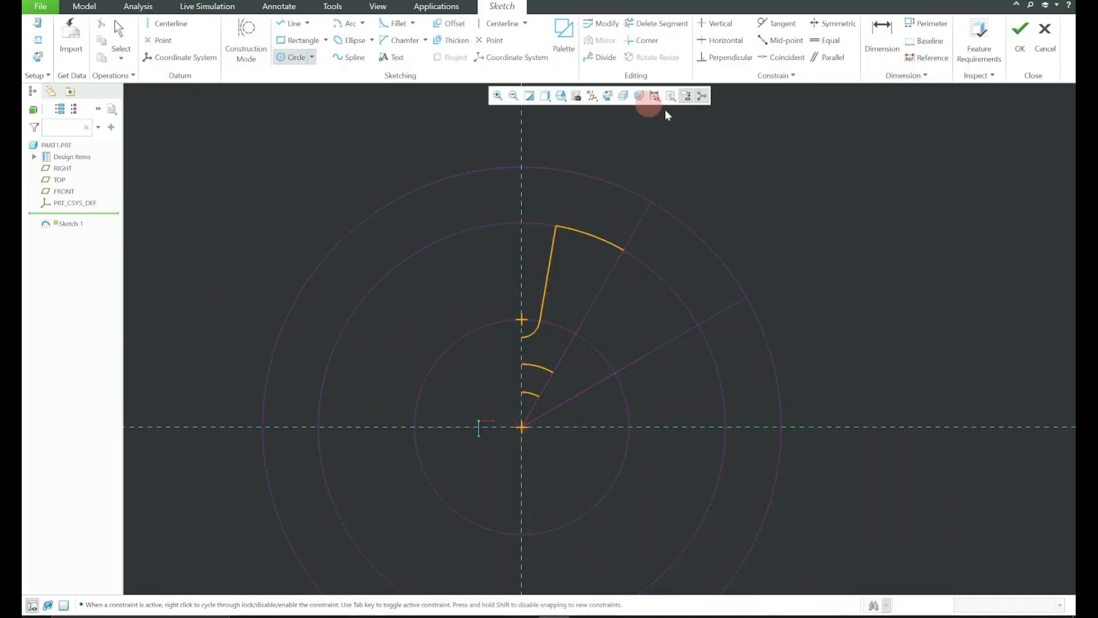
{"action": "left_click", "coordinate": [651, 202]}
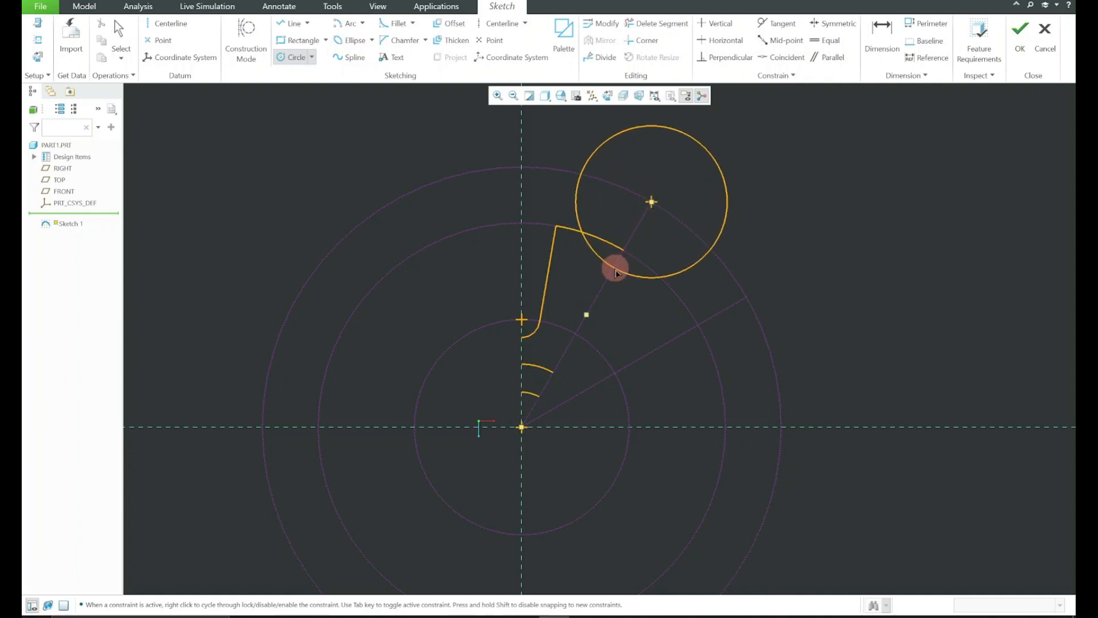
{"action": "left_click", "coordinate": [616, 269]}
{"action": "middle_click", "coordinate": [935, 154]}
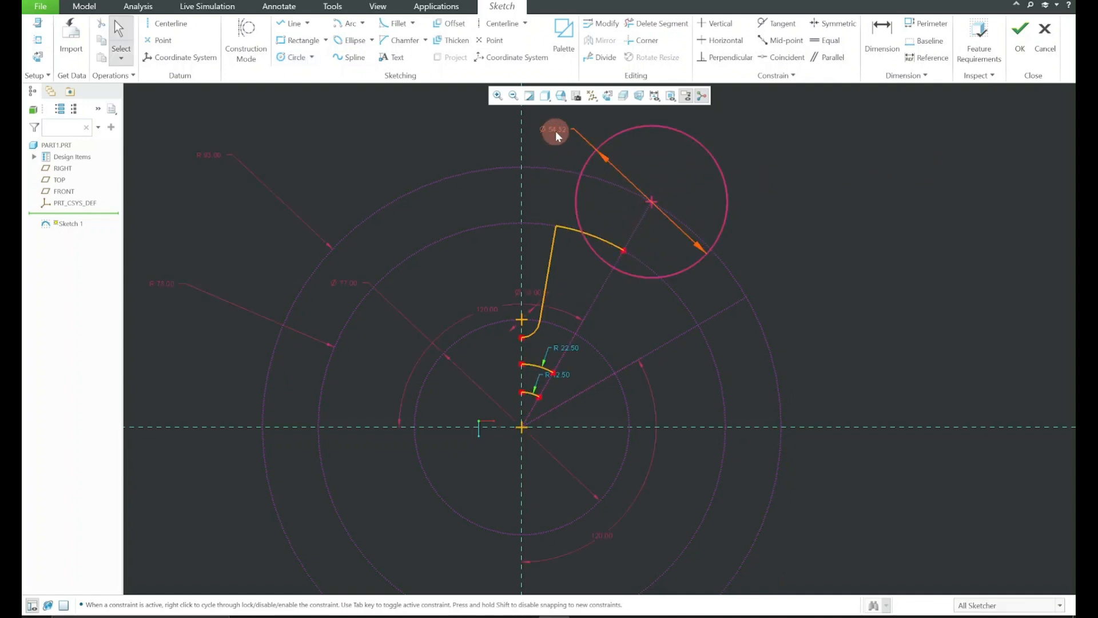
{"action": "left_click", "coordinate": [772, 615]}
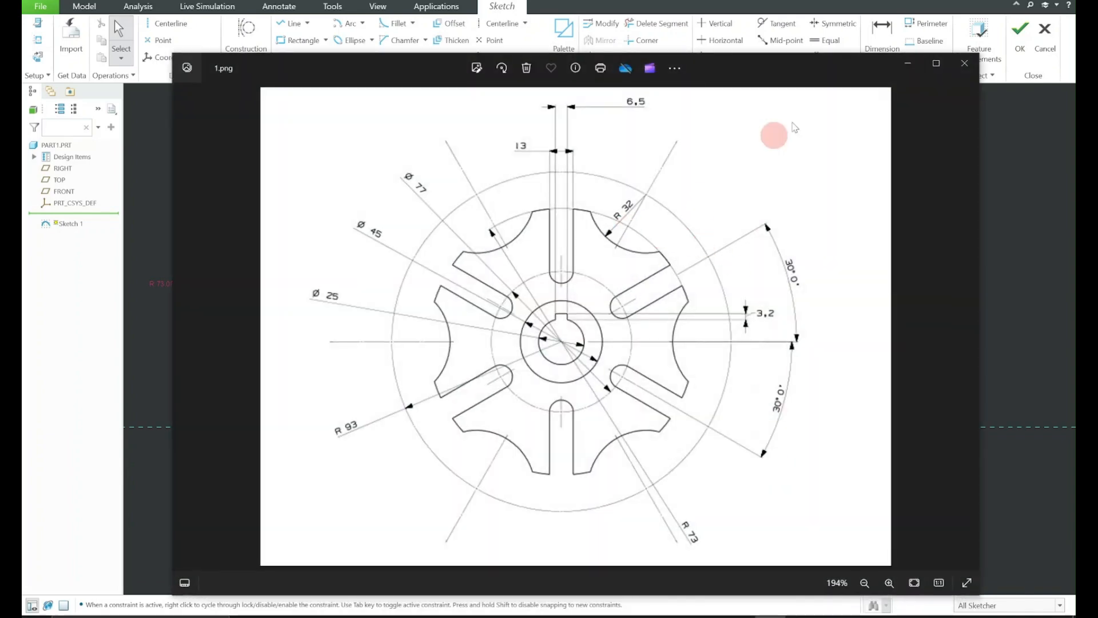
{"action": "left_click", "coordinate": [910, 63]}
{"action": "left_click", "coordinate": [554, 133]}
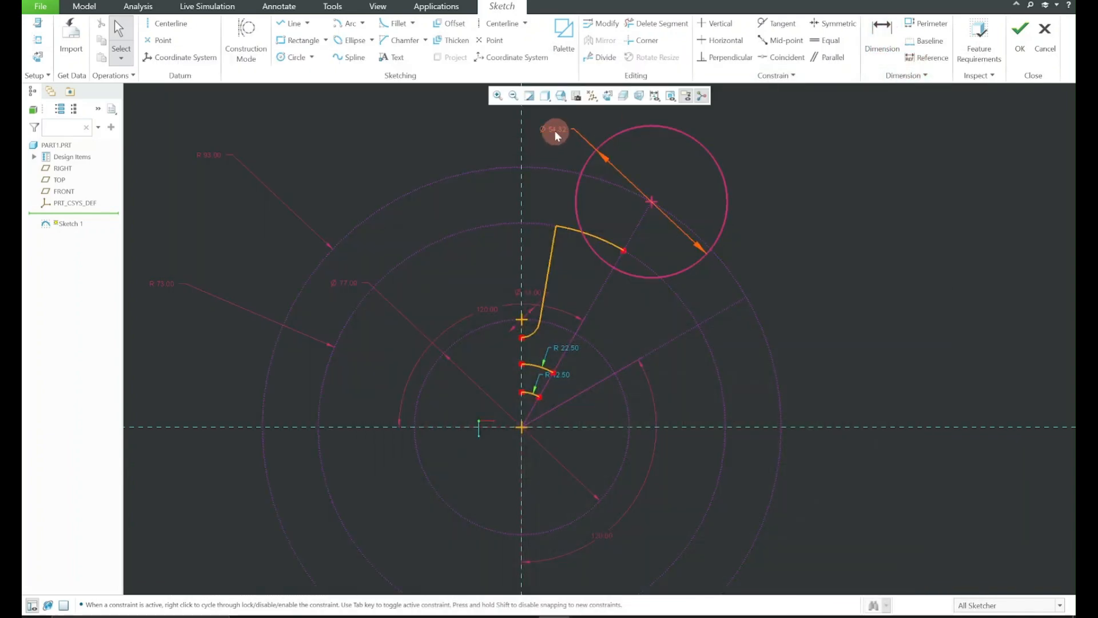
{"action": "left_click", "coordinate": [565, 96]}
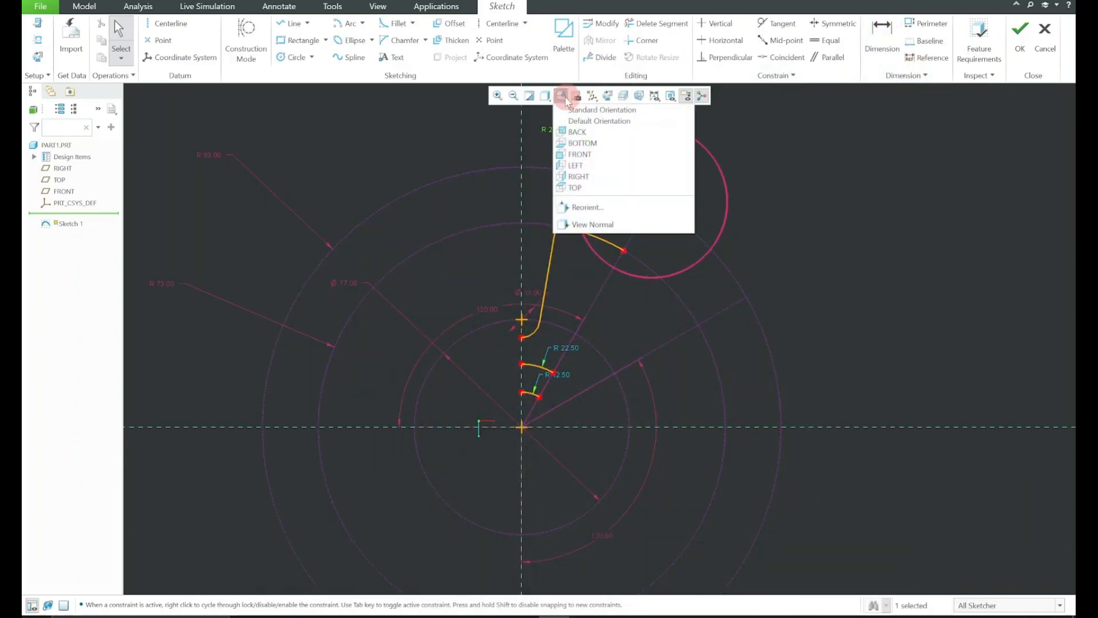
{"action": "left_click", "coordinate": [550, 129]}
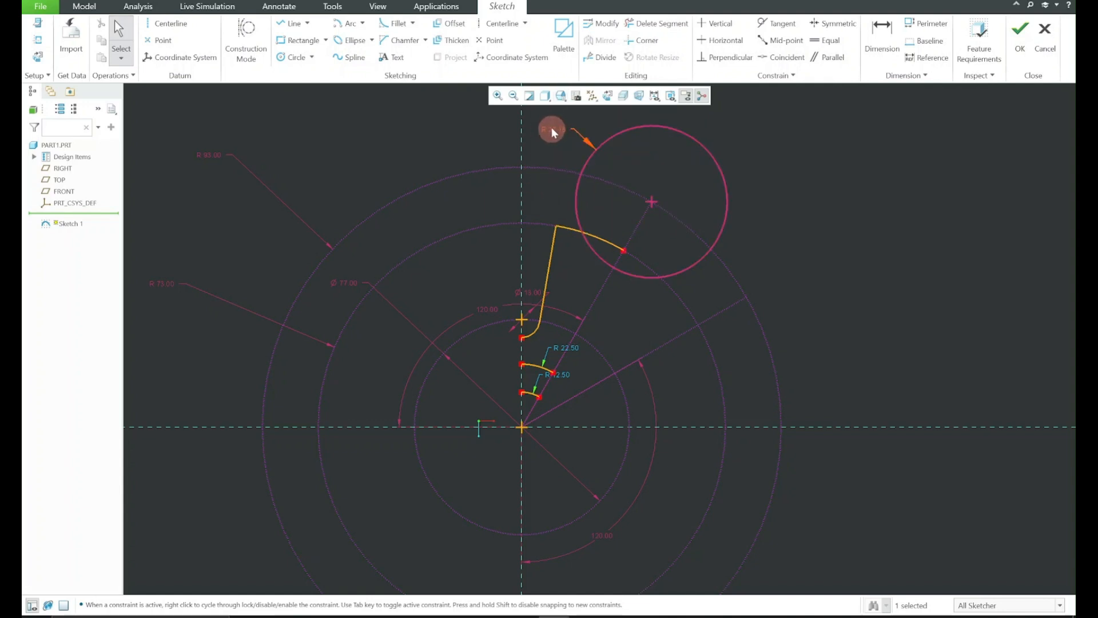
{"action": "left_click", "coordinate": [555, 130]}
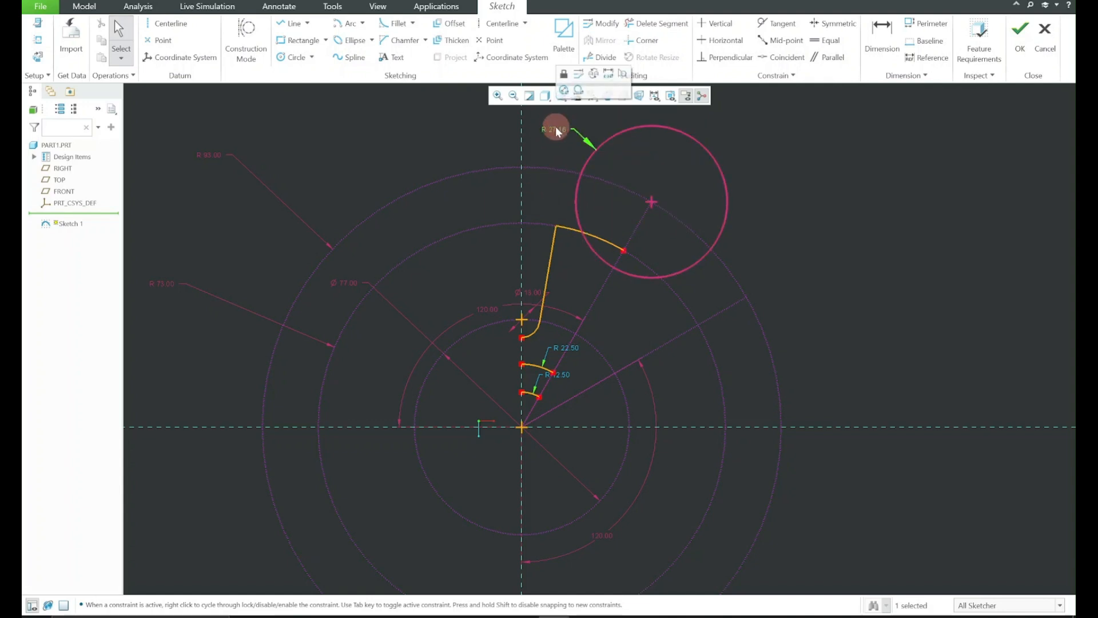
{"action": "left_click", "coordinate": [564, 90]}
{"action": "left_click", "coordinate": [758, 117]}
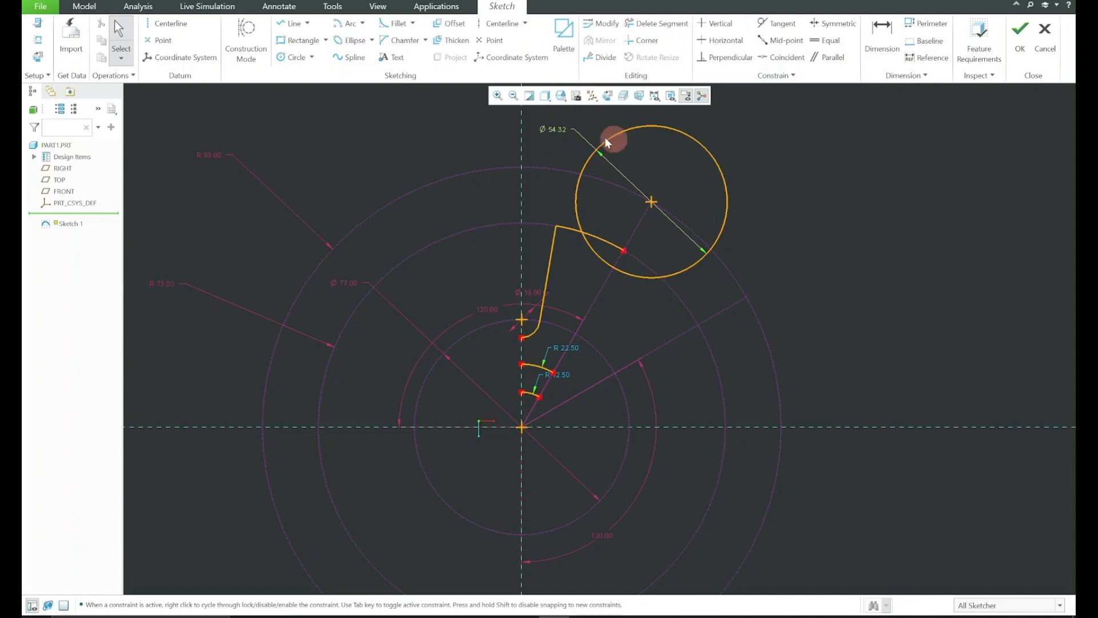
Convert the cutout circle's diameter dimension to a radius and set it to 32 mm
{"action": "left_click", "coordinate": [554, 128]}
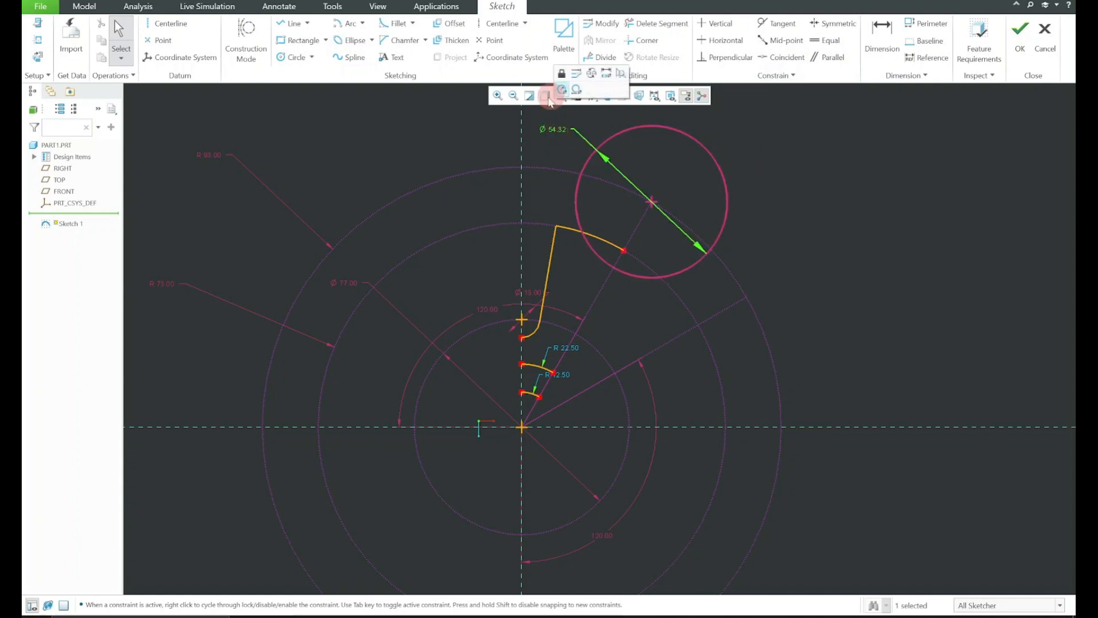
{"action": "left_click", "coordinate": [563, 90]}
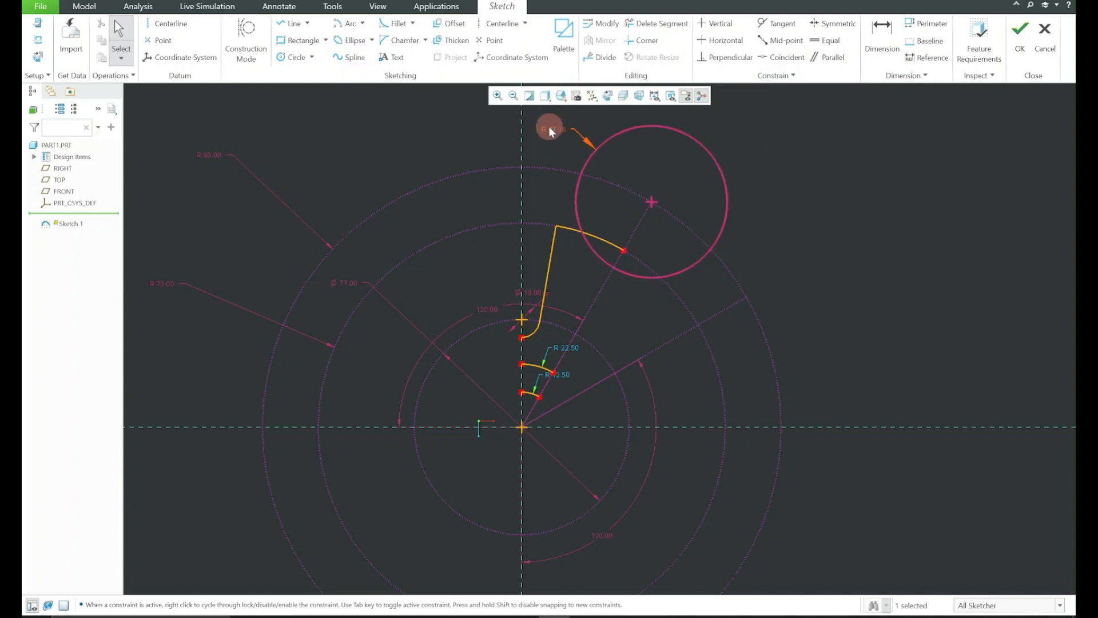
{"action": "double_click", "coordinate": [552, 132]}
{"action": "type", "text": "32"}
{"action": "key", "text": "Return"}
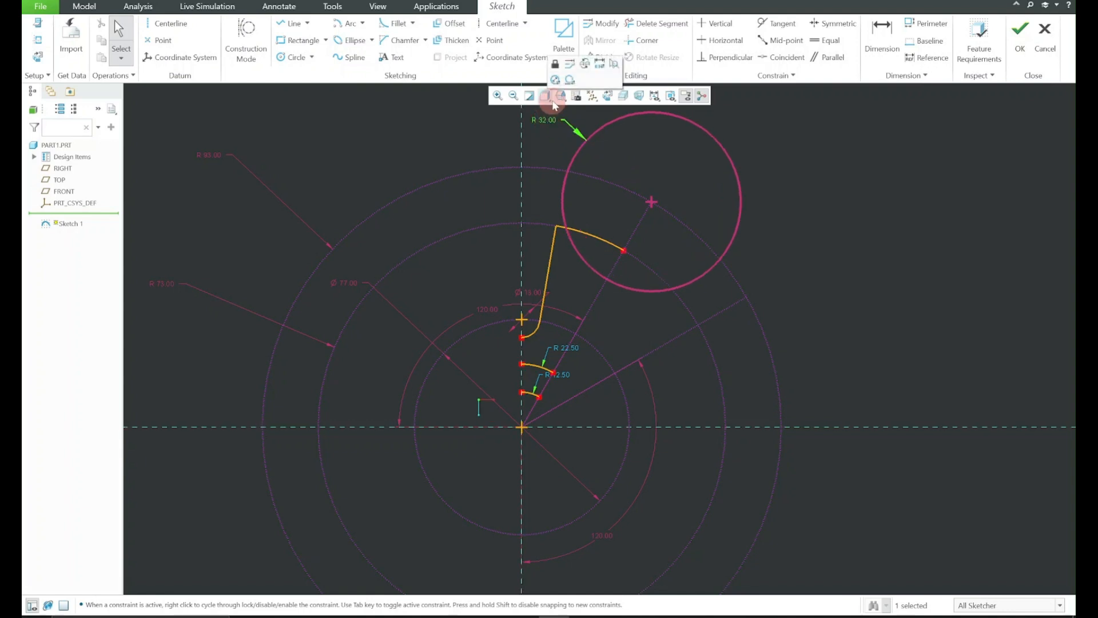
{"action": "left_click", "coordinate": [798, 137]}
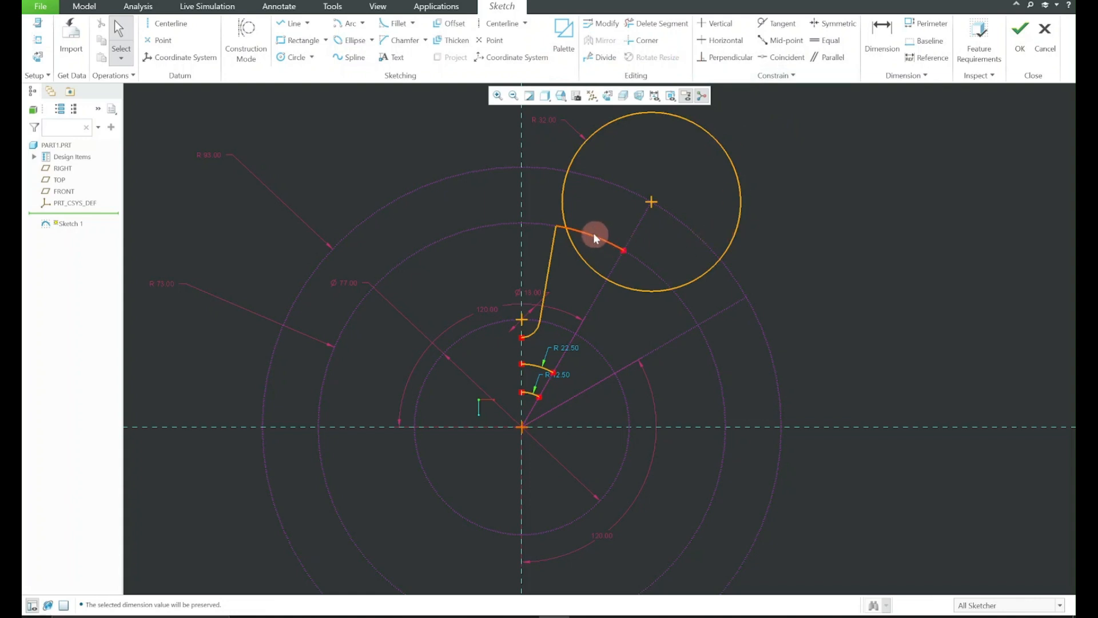
Trim the R32 circle and rim arc to a cutout between the R73 circle and the steeper construction line, deleting the leftover outer piece
{"action": "left_click", "coordinate": [664, 24]}
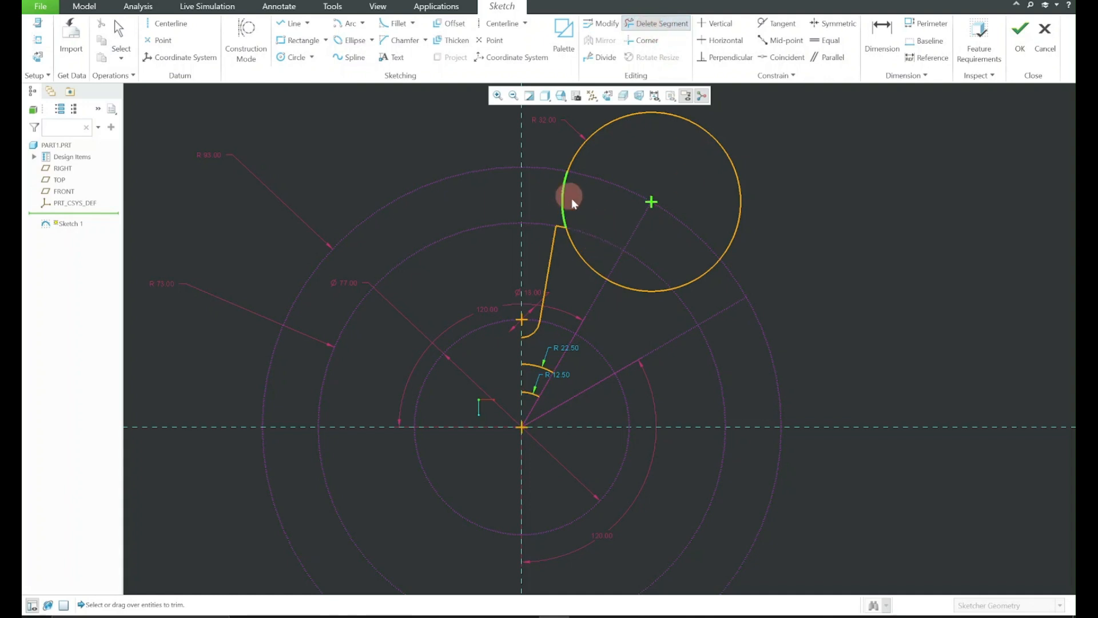
{"action": "middle_click", "coordinate": [695, 254]}
{"action": "left_click", "coordinate": [733, 237]}
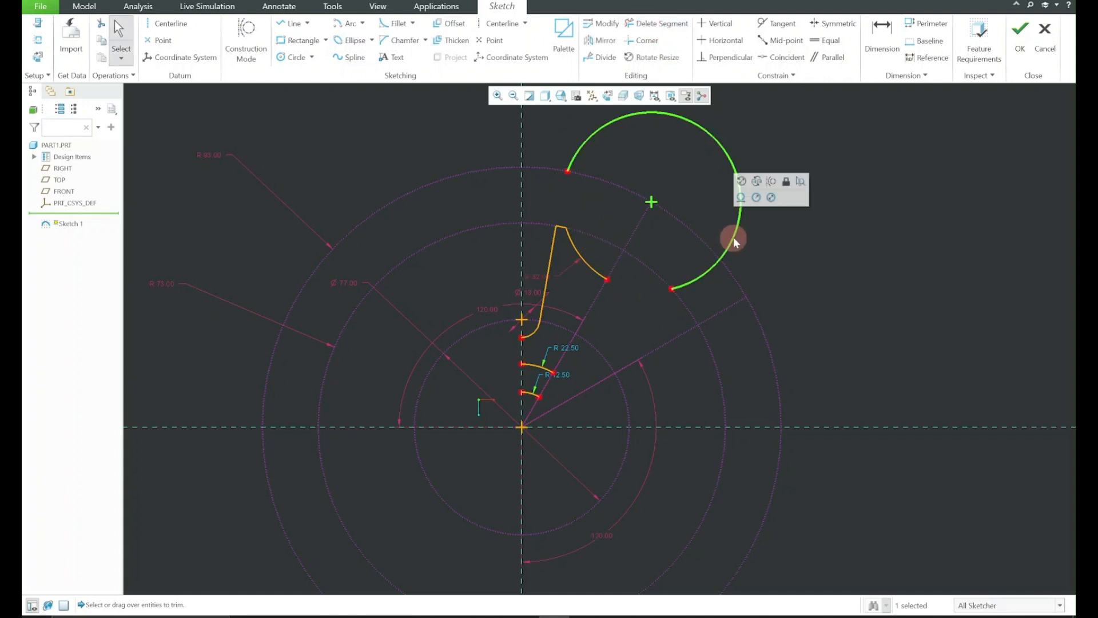
{"action": "key", "text": "Delete"}
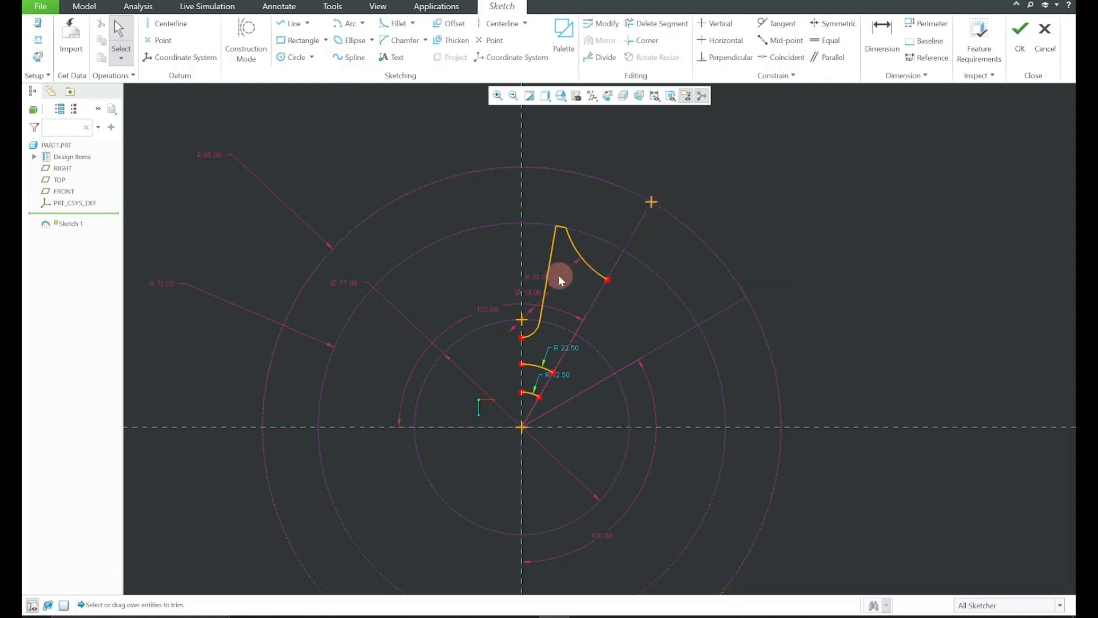
Show the sketch constraints and delete the constraint tying the slanted slot line to the horizontal construction line
{"action": "scroll", "coordinate": [550, 269], "scroll_direction": "up", "scroll_amount": 4}
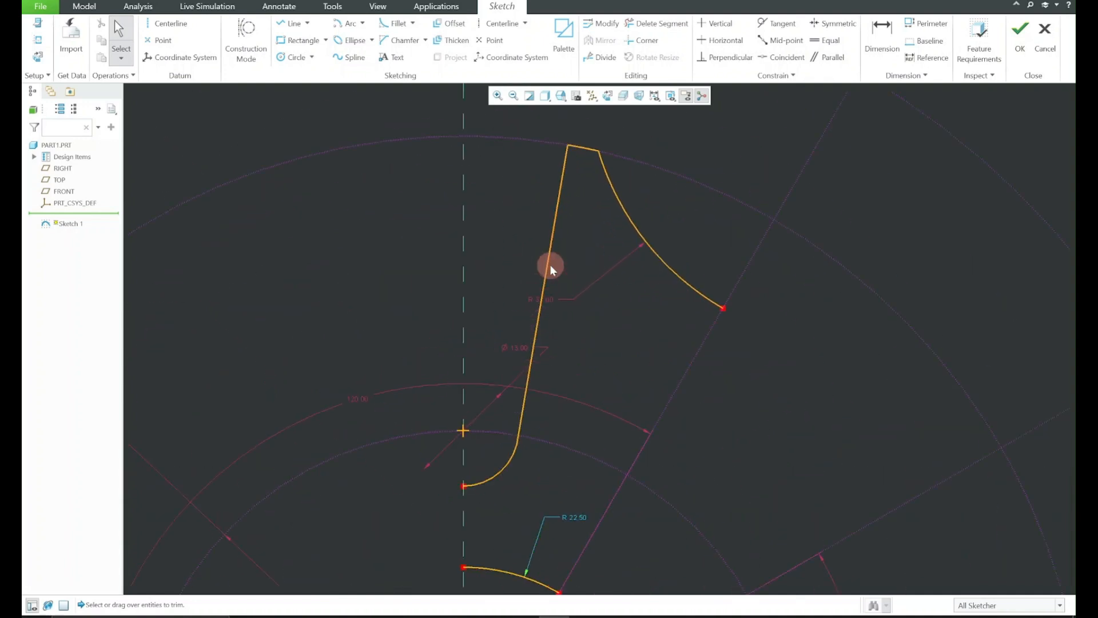
{"action": "scroll", "coordinate": [550, 264], "scroll_direction": "down", "scroll_amount": 5}
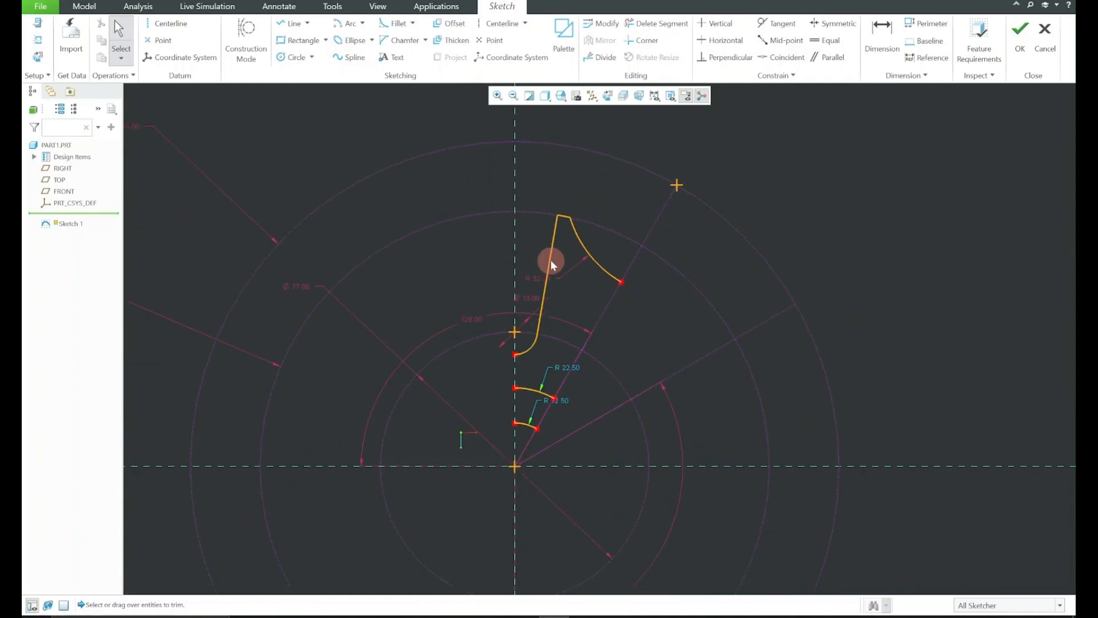
{"action": "left_click", "coordinate": [654, 95]}
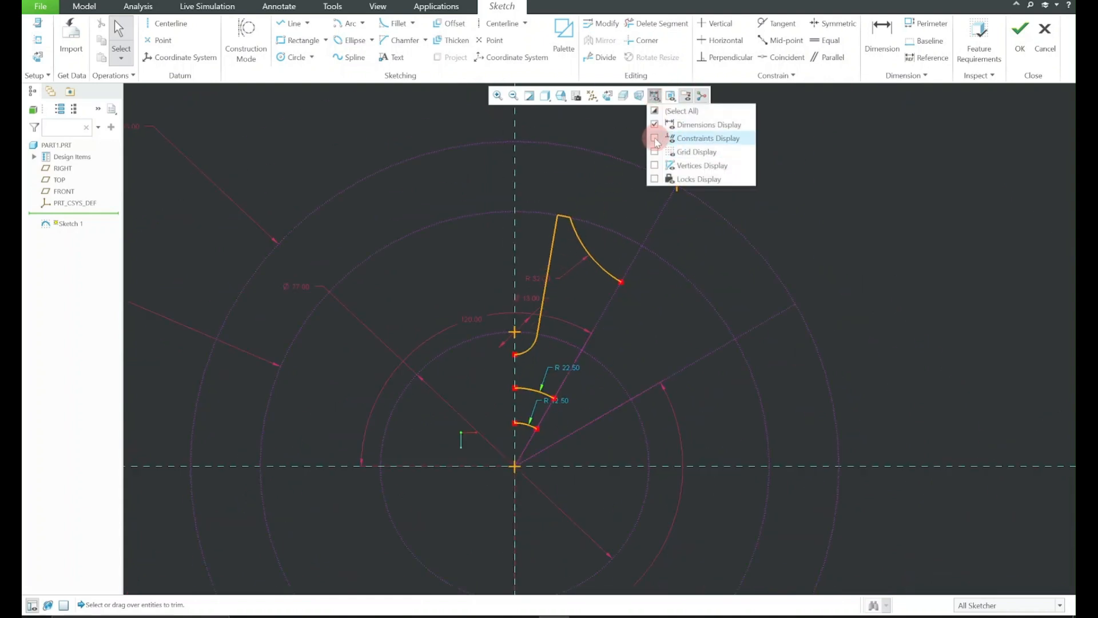
{"action": "left_click", "coordinate": [655, 138]}
{"action": "scroll", "coordinate": [537, 308], "scroll_direction": "up", "scroll_amount": 2}
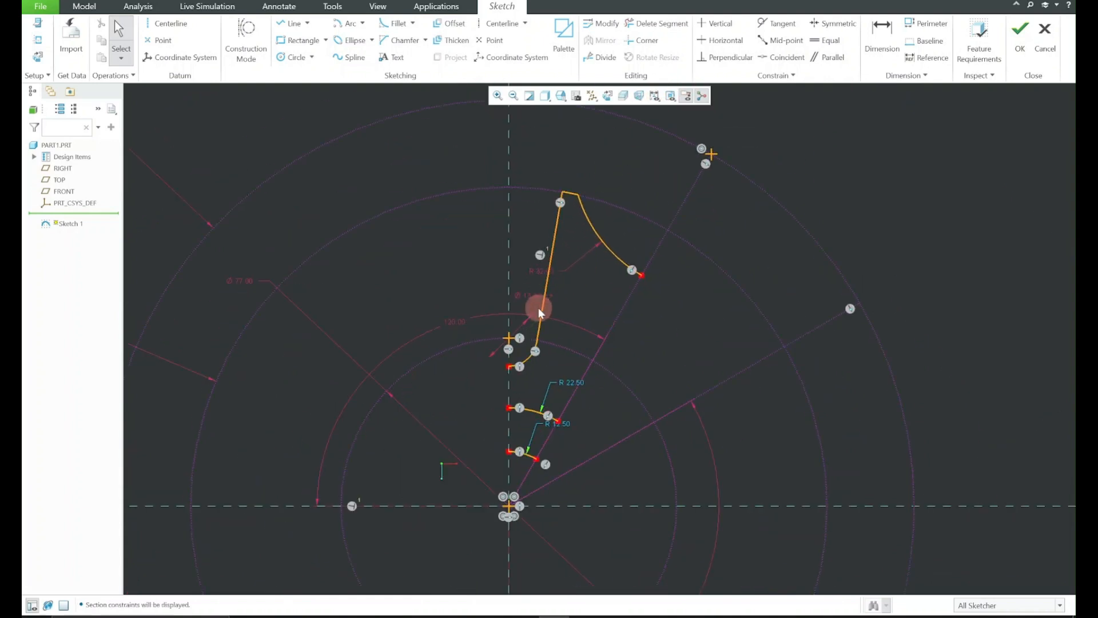
{"action": "left_click", "coordinate": [541, 256]}
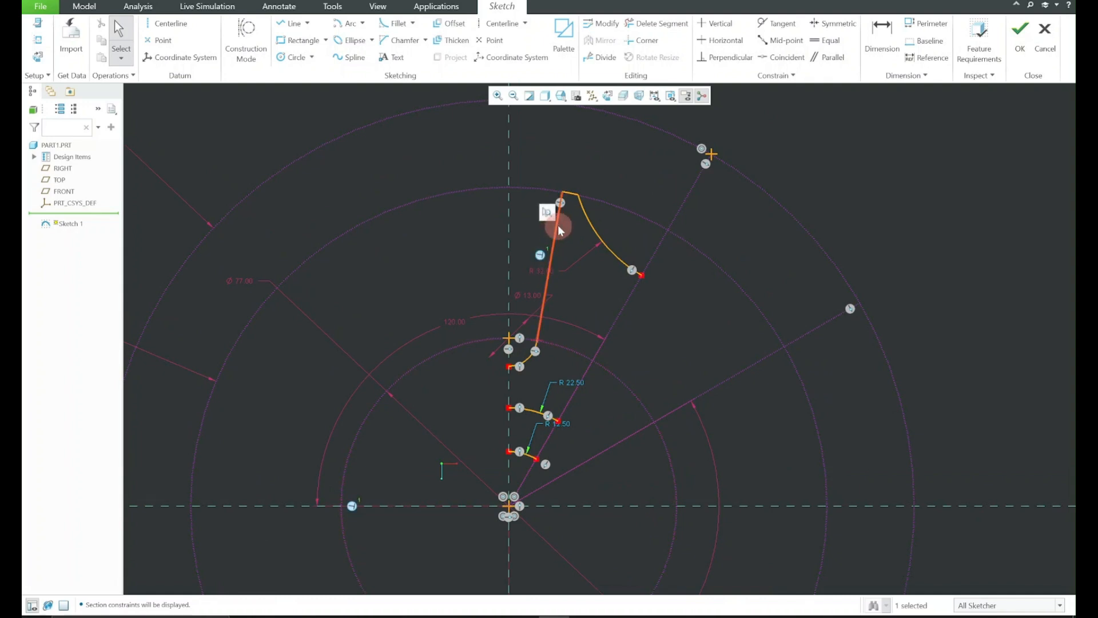
{"action": "left_click", "coordinate": [550, 310]}
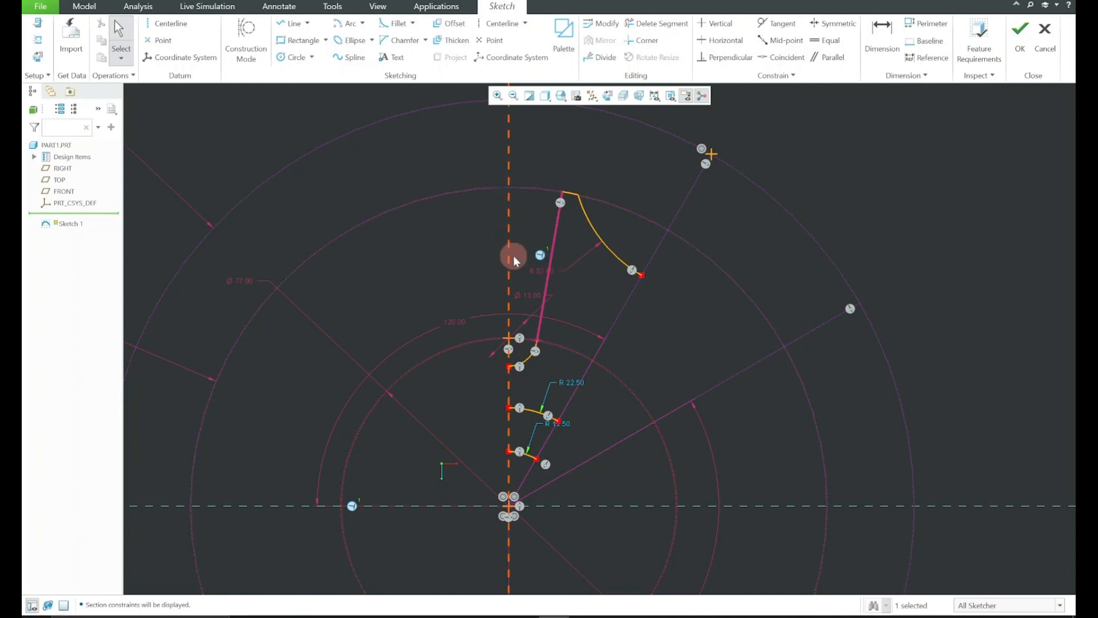
{"action": "key", "text": "Delete"}
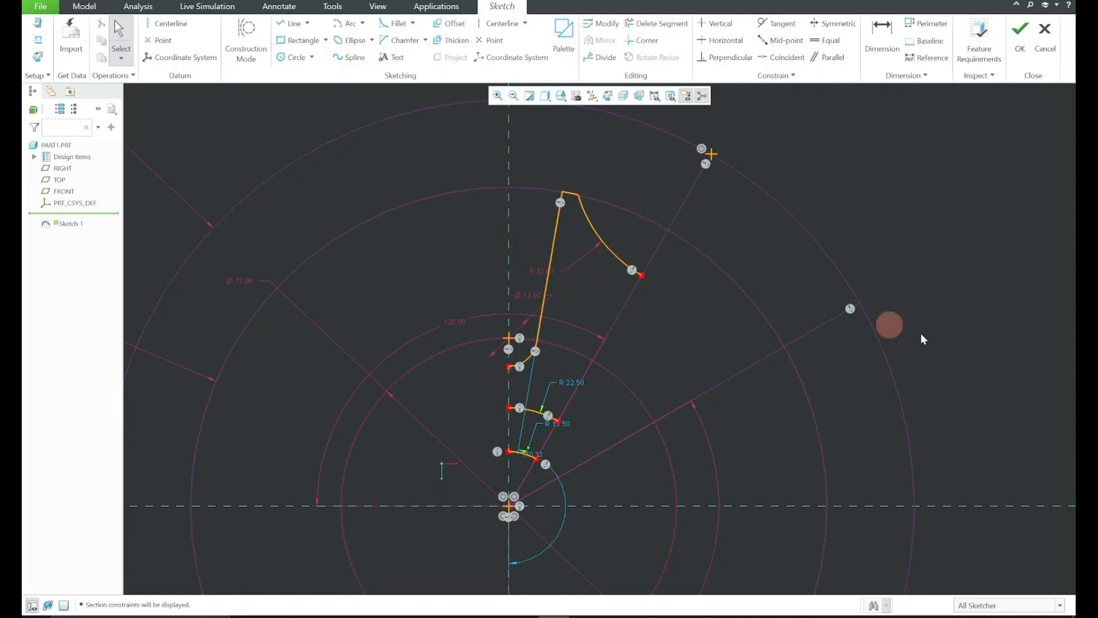
Constrain the slot line parallel to the vertical reference line and hide the constraint symbols again
{"action": "left_click", "coordinate": [550, 245]}
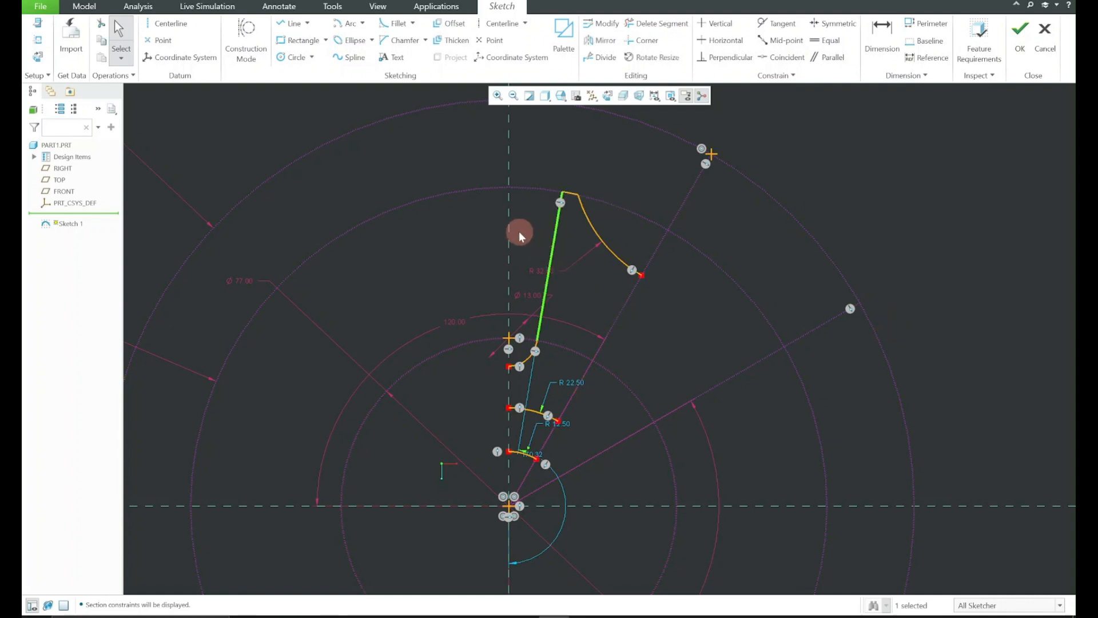
{"action": "left_click", "coordinate": [510, 232], "text": "ctrl"}
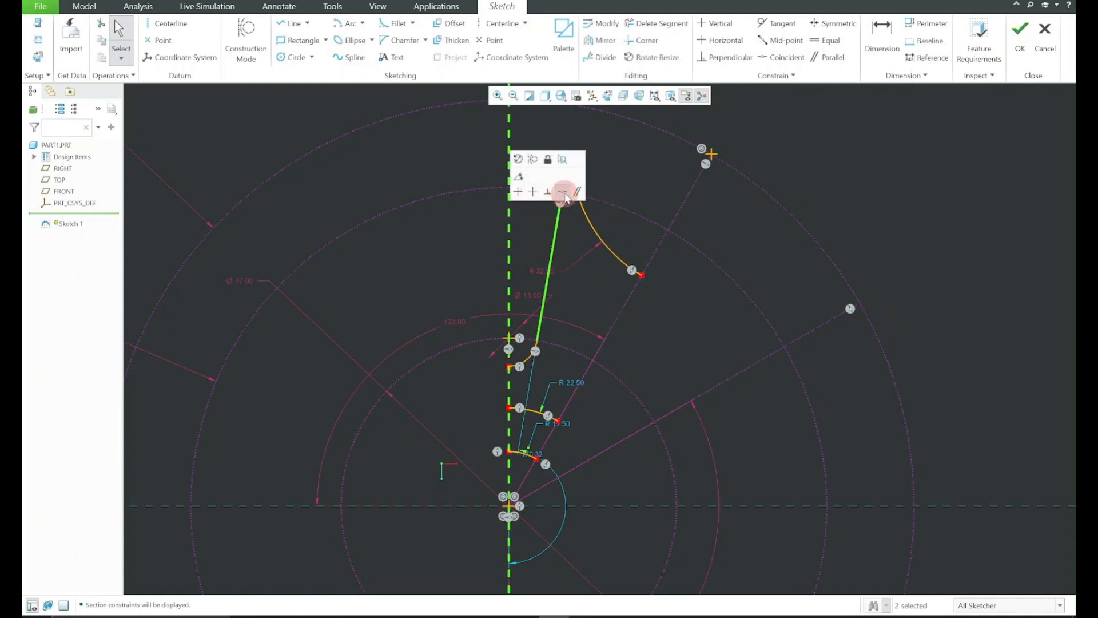
{"action": "left_click", "coordinate": [566, 184]}
{"action": "left_click", "coordinate": [657, 178]}
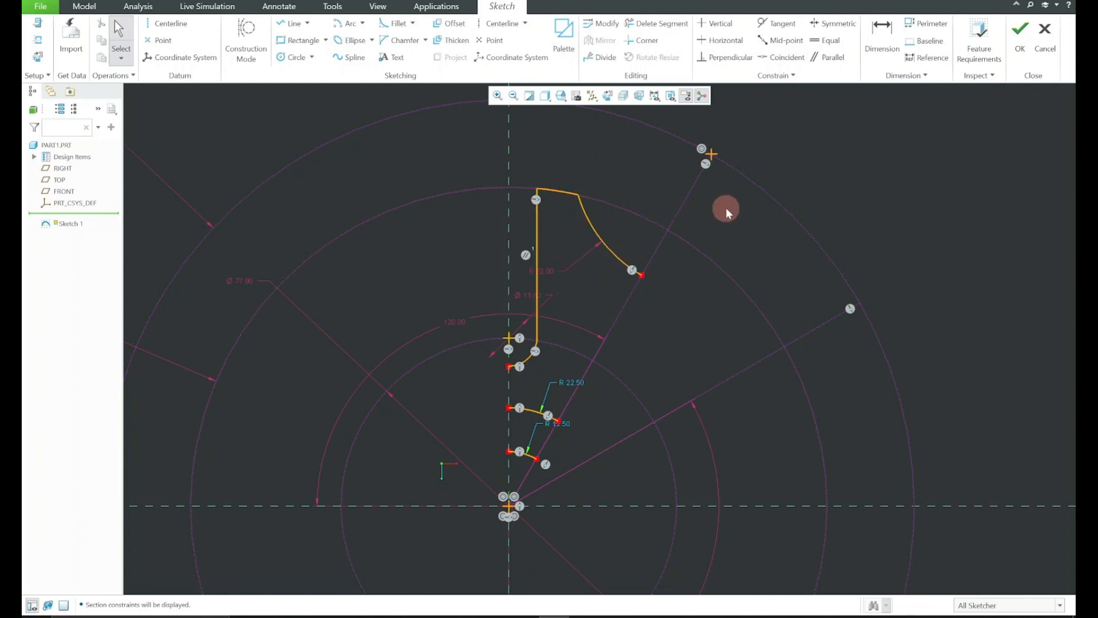
{"action": "left_click", "coordinate": [654, 95]}
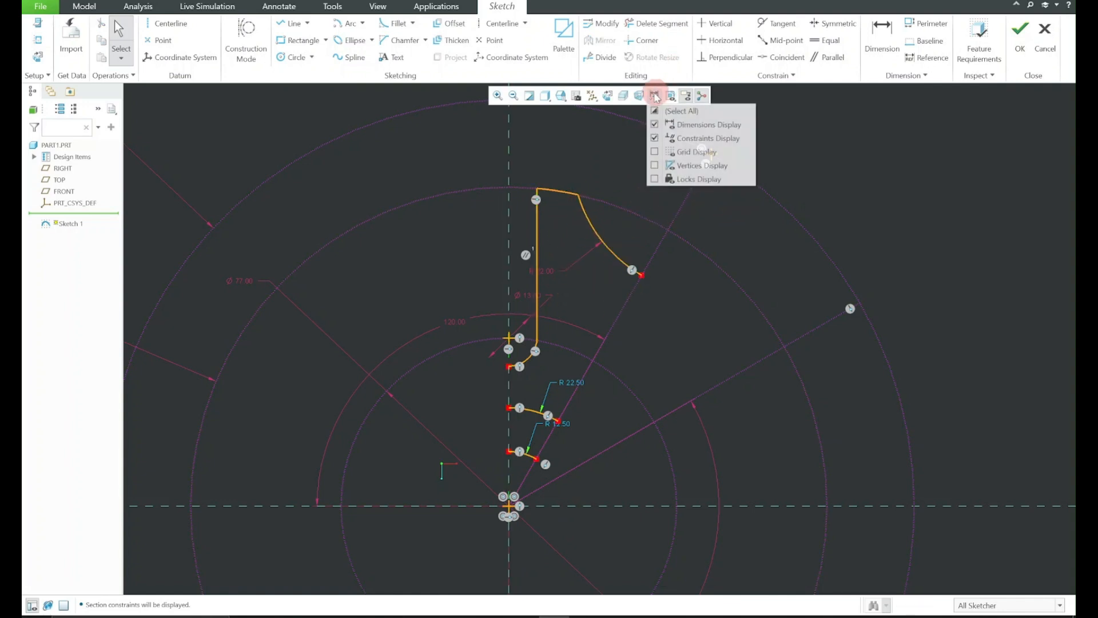
{"action": "left_click", "coordinate": [655, 138]}
{"action": "left_click", "coordinate": [654, 96]}
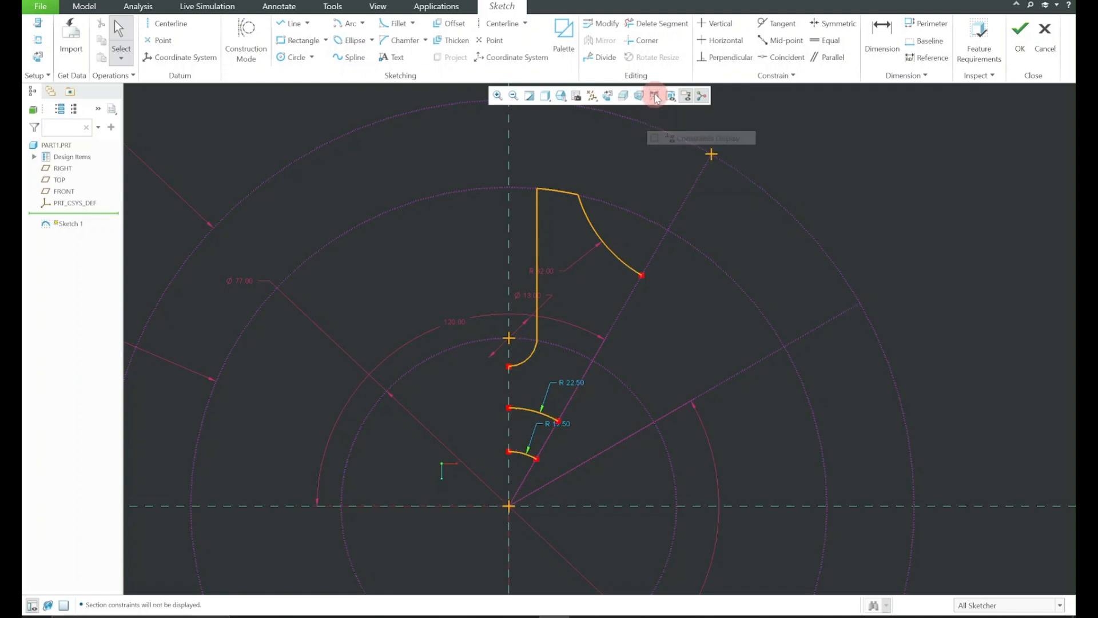
Mirror the whole sector profile, including both hub arcs, about the vertical reference line
{"action": "mouse_move", "coordinate": [478, 159]}
{"action": "left_mouse_down"}
{"action": "mouse_move", "coordinate": [751, 386]}
{"action": "mouse_move", "coordinate": [715, 481]}
{"action": "left_mouse_up"}
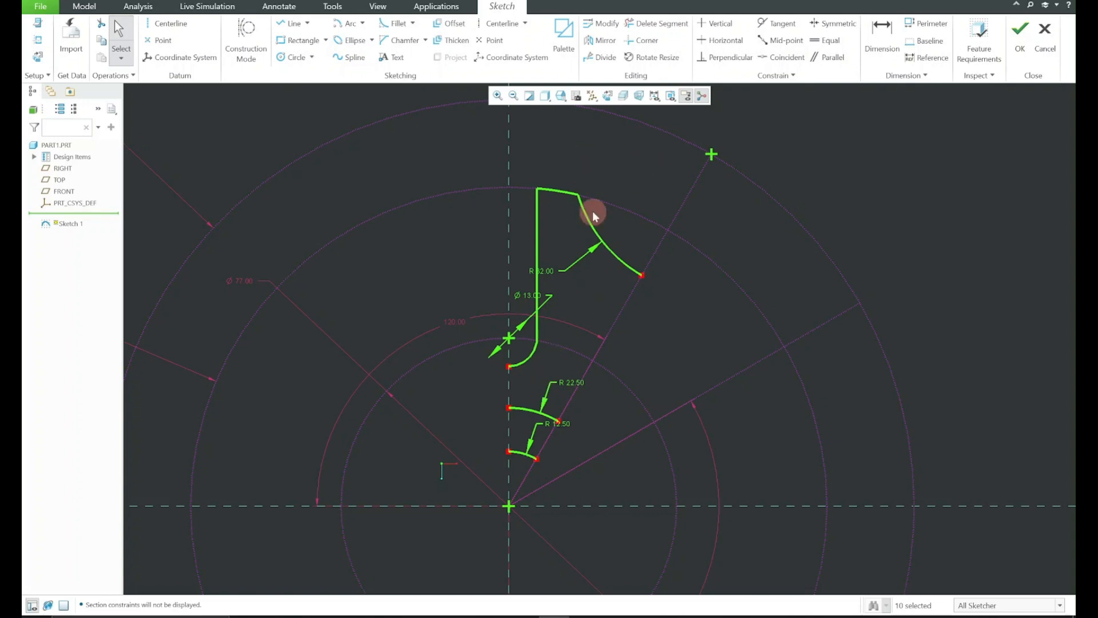
{"action": "left_click", "coordinate": [601, 40]}
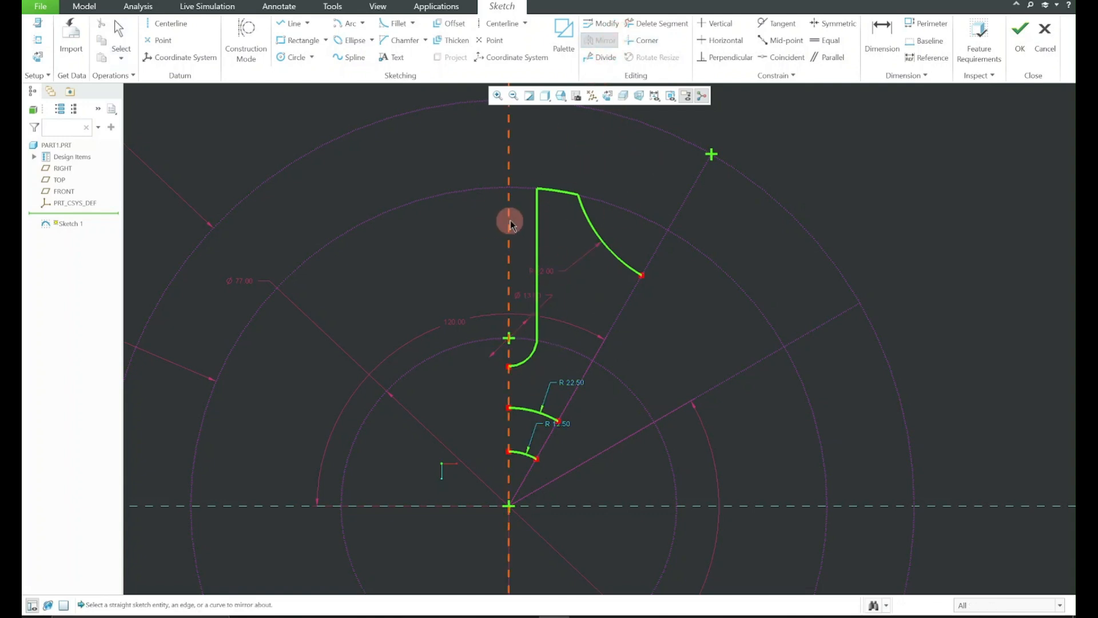
{"action": "left_click", "coordinate": [510, 220]}
{"action": "left_click", "coordinate": [348, 190]}
{"action": "scroll", "coordinate": [577, 231], "scroll_direction": "up", "scroll_amount": 1}
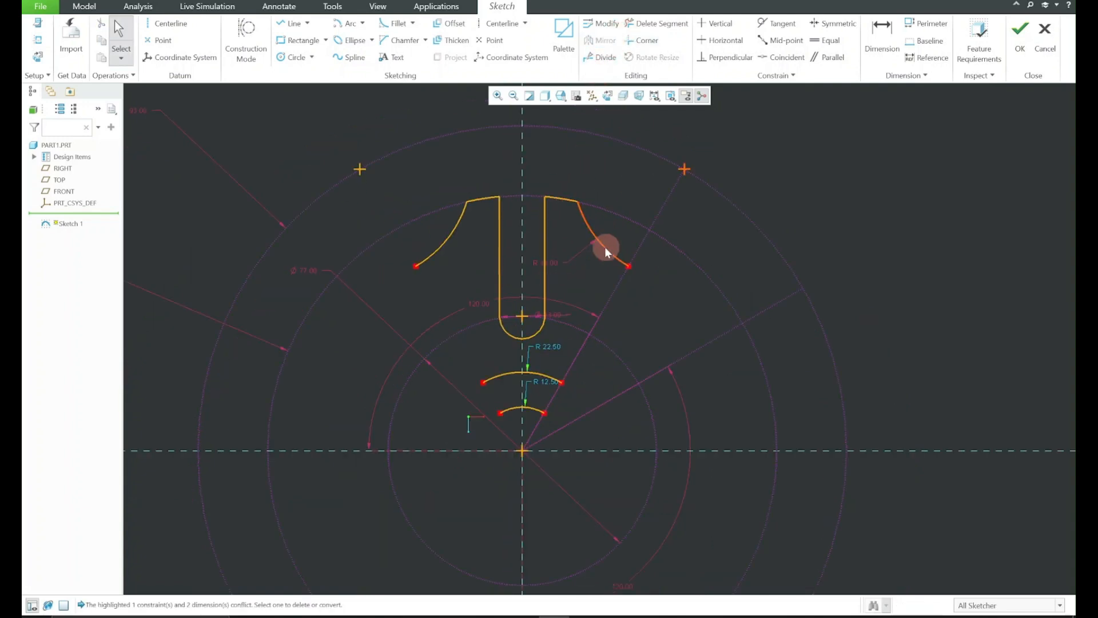
Mirror the right half's cutout arc, rim arc, slot line and rounded slot end about the steeper construction line
{"action": "left_click", "coordinate": [591, 234]}
{"action": "left_click", "coordinate": [565, 199], "text": "ctrl"}
{"action": "left_click", "coordinate": [545, 263], "text": "ctrl"}
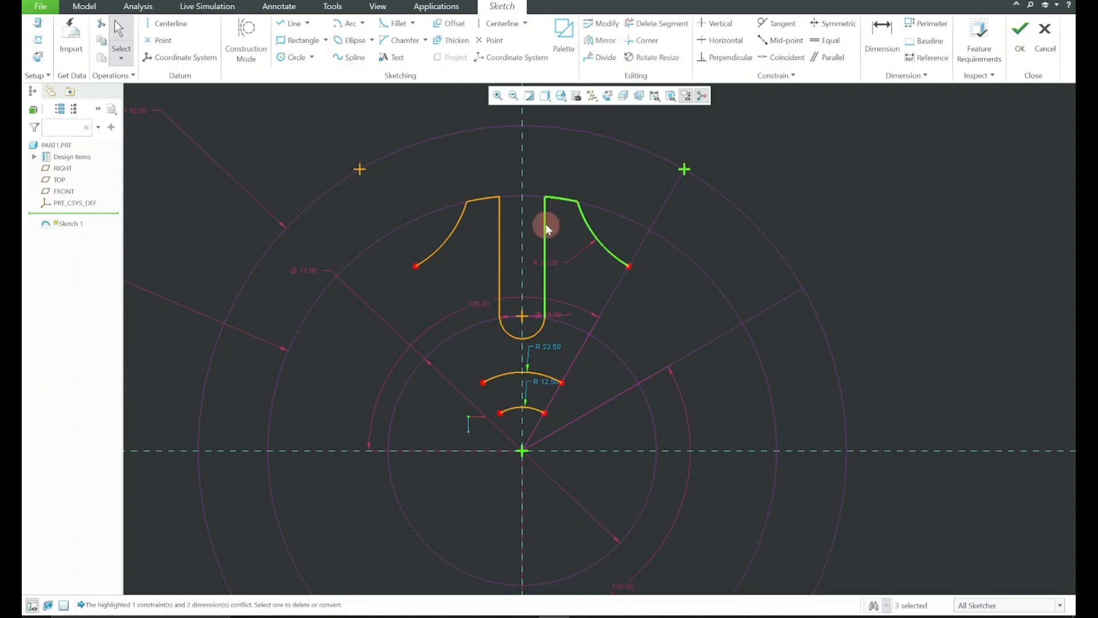
{"action": "left_click", "coordinate": [537, 334], "text": "ctrl"}
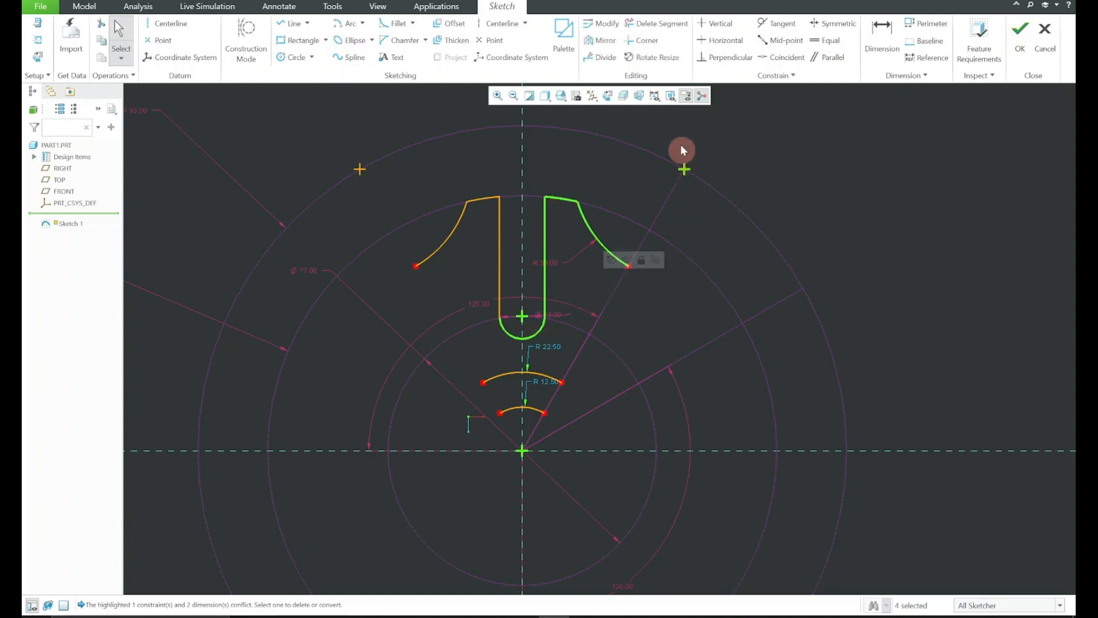
{"action": "left_click", "coordinate": [606, 48]}
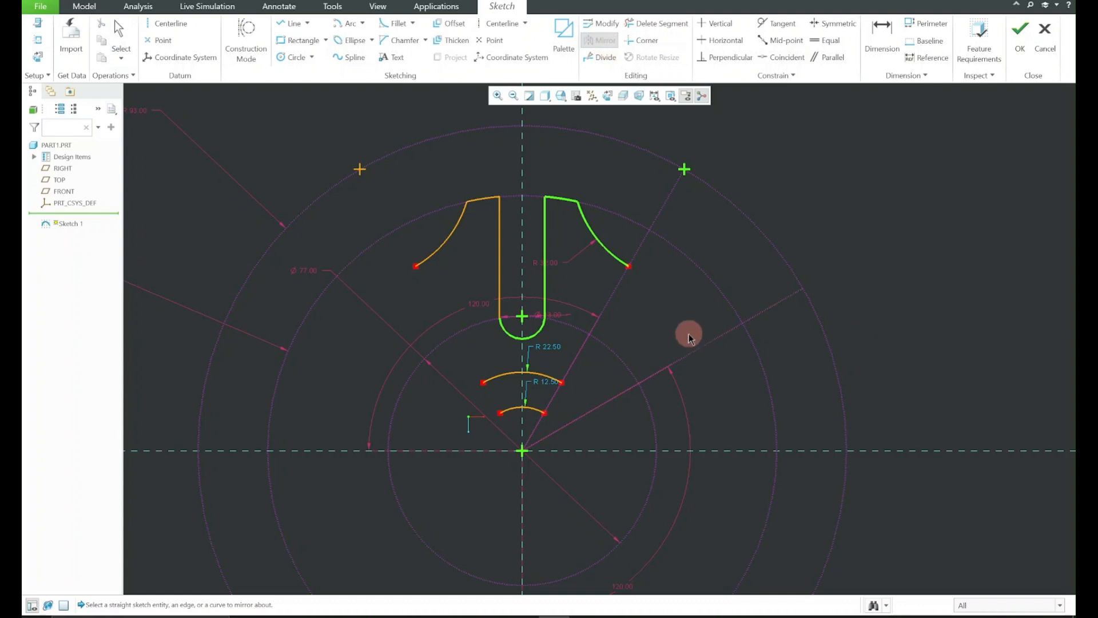
{"action": "left_click", "coordinate": [613, 294]}
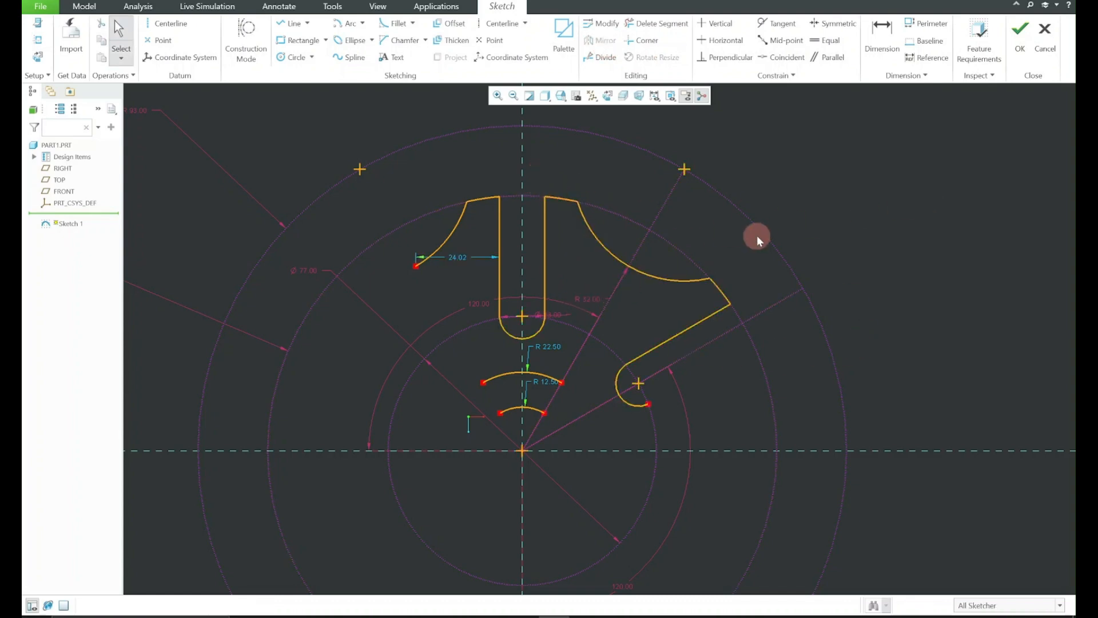
Mirror the right-hand sector profile, its slot ends and both hub arcs about the shallower slanted construction line, leaving out the construction circles and lines
{"action": "left_click_drag", "start_coordinate": [528, 422], "coordinate": [534, 425]}
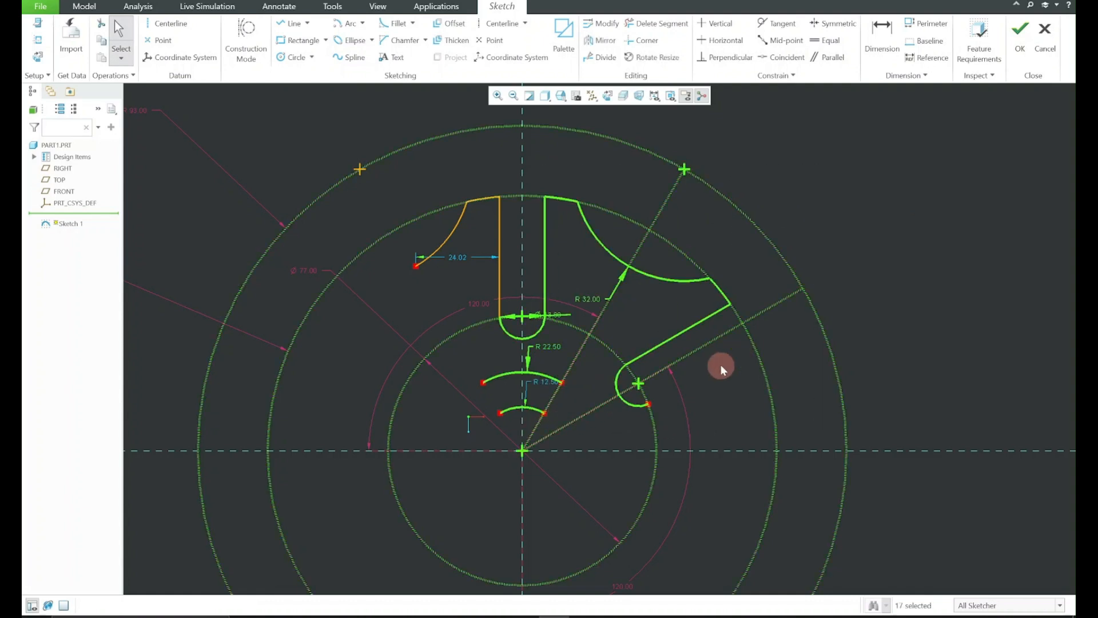
{"action": "left_click", "coordinate": [575, 418], "text": "ctrl"}
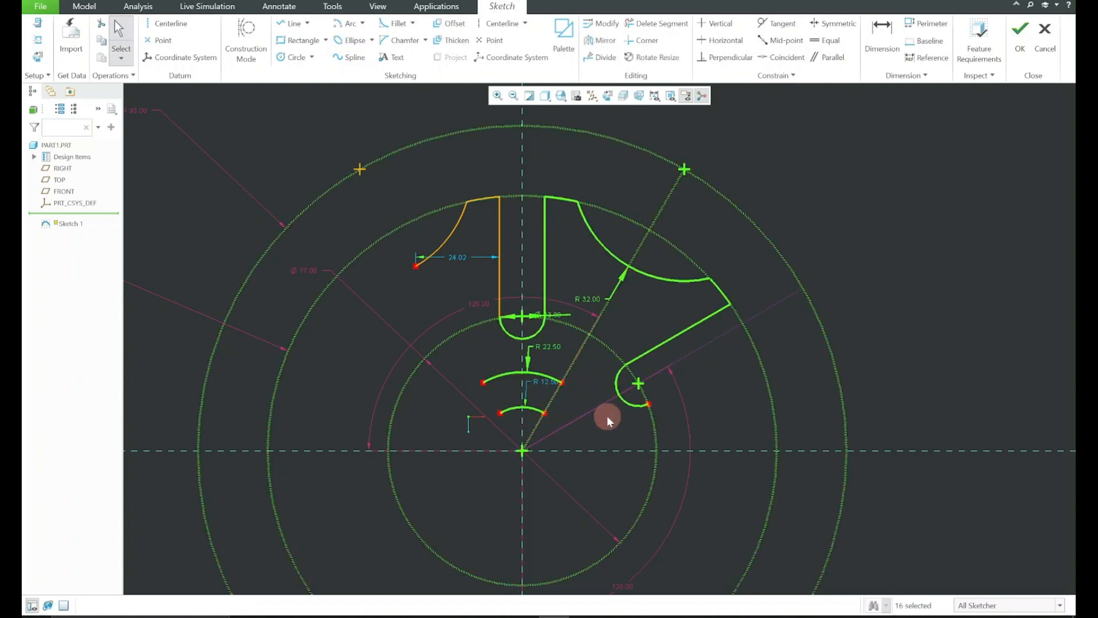
{"action": "left_click", "coordinate": [656, 429], "text": "ctrl"}
{"action": "left_click", "coordinate": [839, 382], "text": "ctrl"}
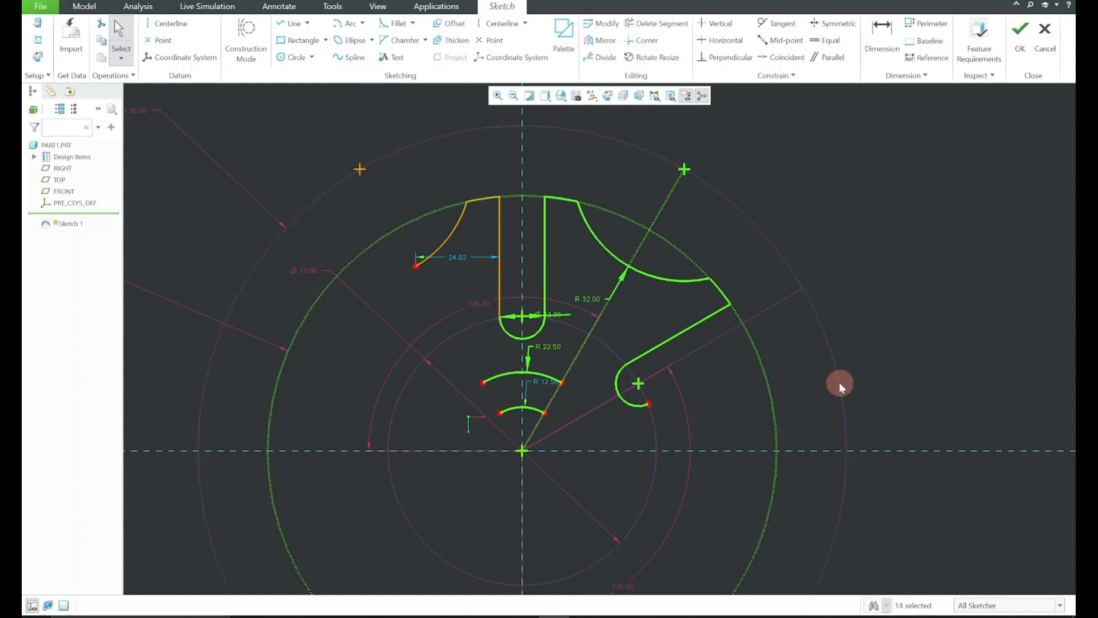
{"action": "left_click", "coordinate": [772, 397], "text": "ctrl"}
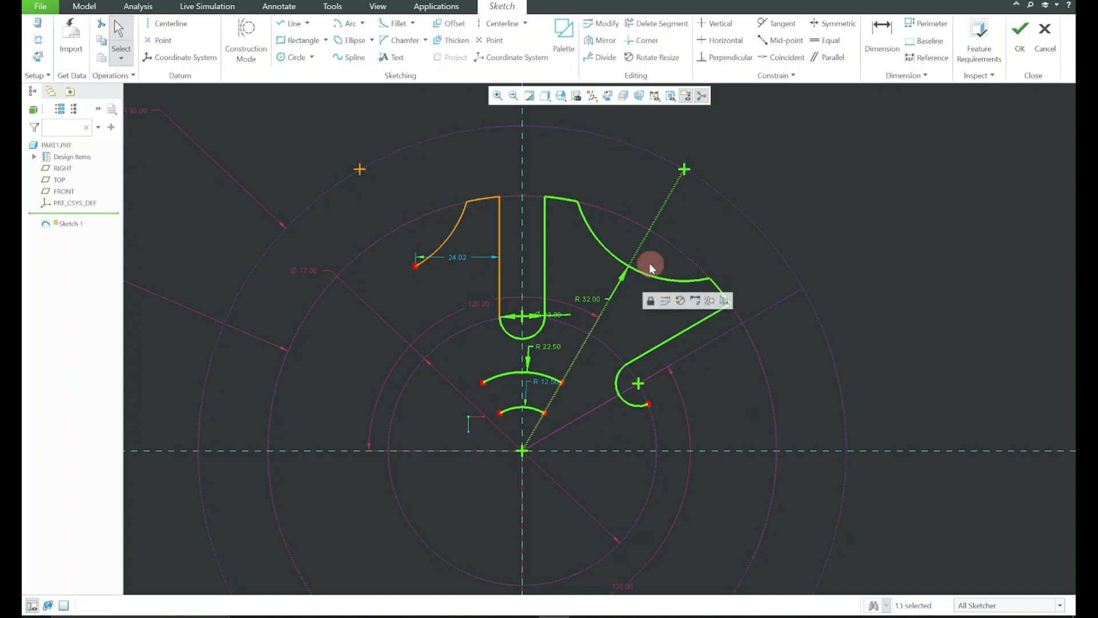
{"action": "left_click", "coordinate": [642, 247], "text": "ctrl"}
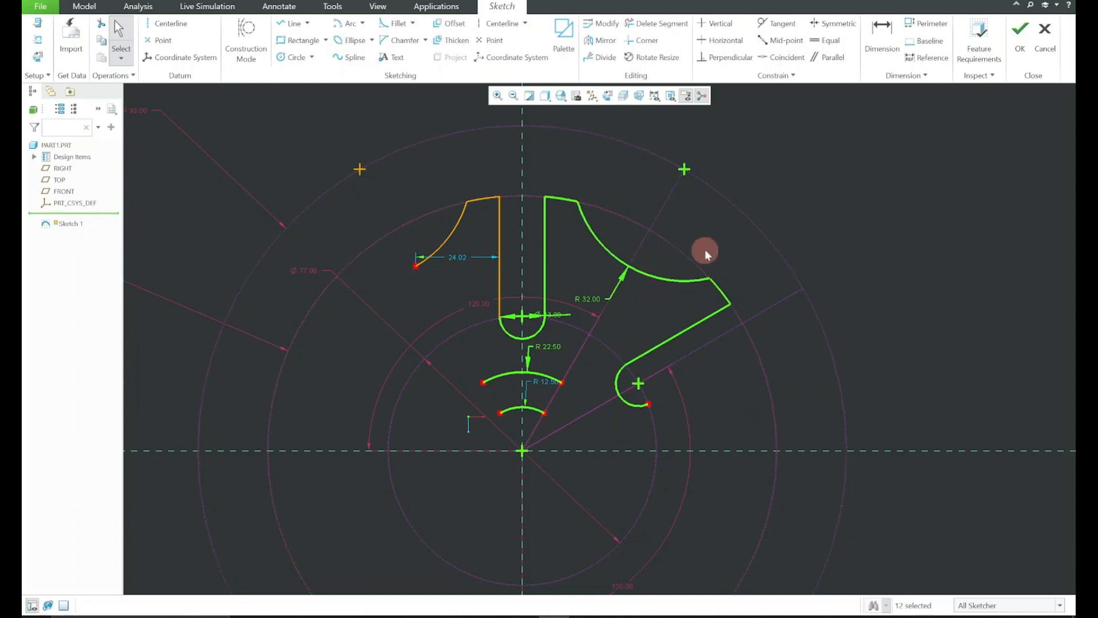
{"action": "left_click", "coordinate": [586, 300], "text": "ctrl"}
{"action": "left_click", "coordinate": [549, 311], "text": "ctrl"}
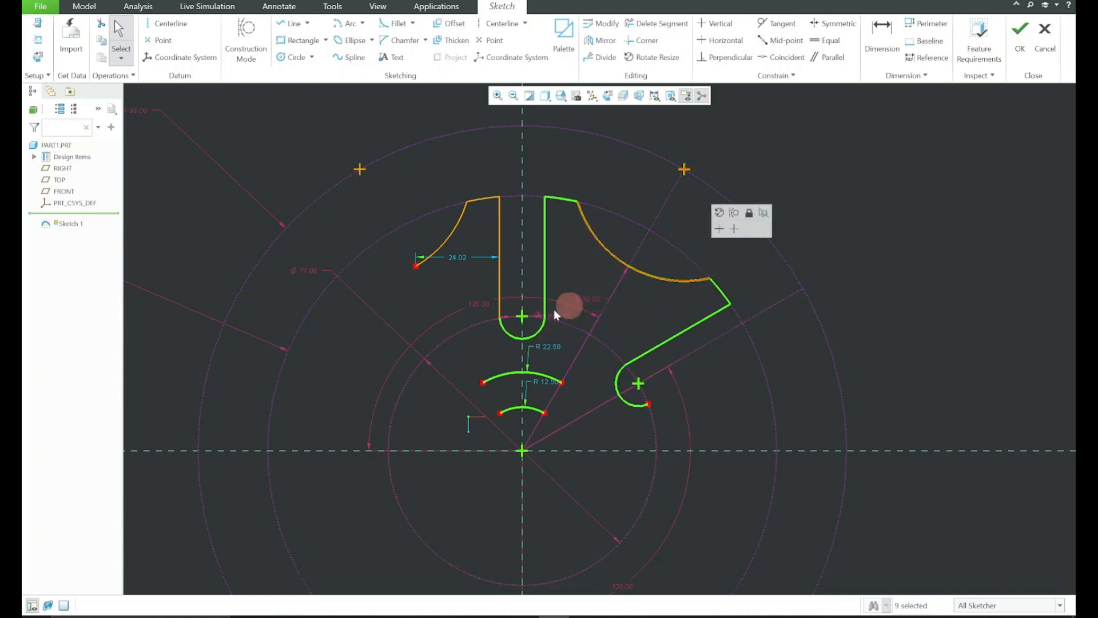
{"action": "left_click", "coordinate": [601, 40]}
{"action": "left_click", "coordinate": [767, 316]}
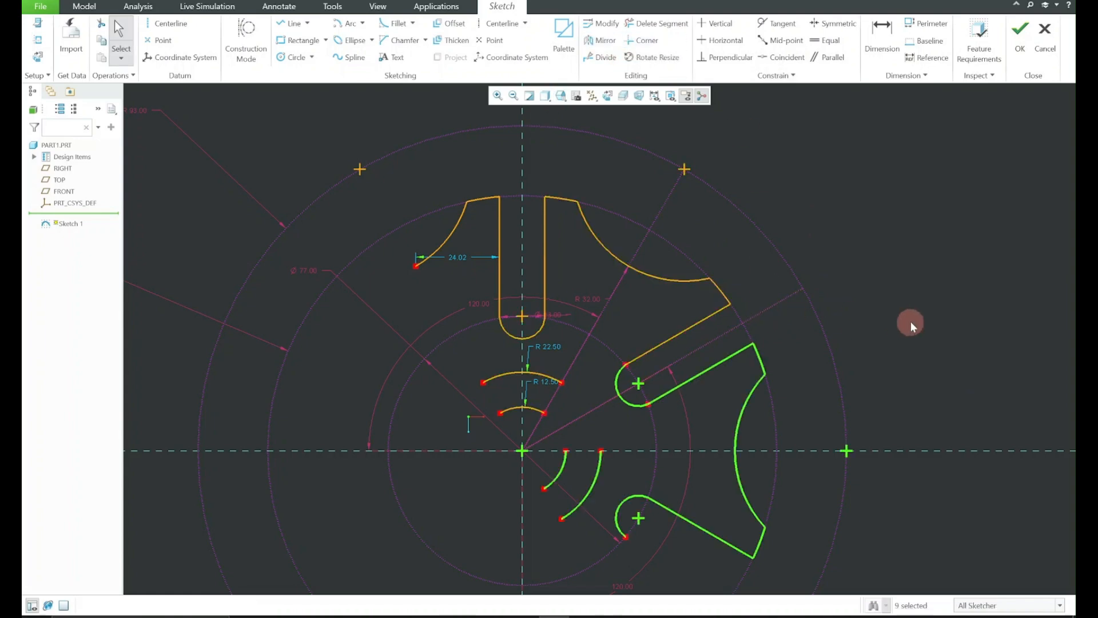
Mirror the two original hub arcs about the steeper slanted construction line
{"action": "middle_click_drag", "start_coordinate": [880, 344], "coordinate": [855, 271], "text": "shift"}
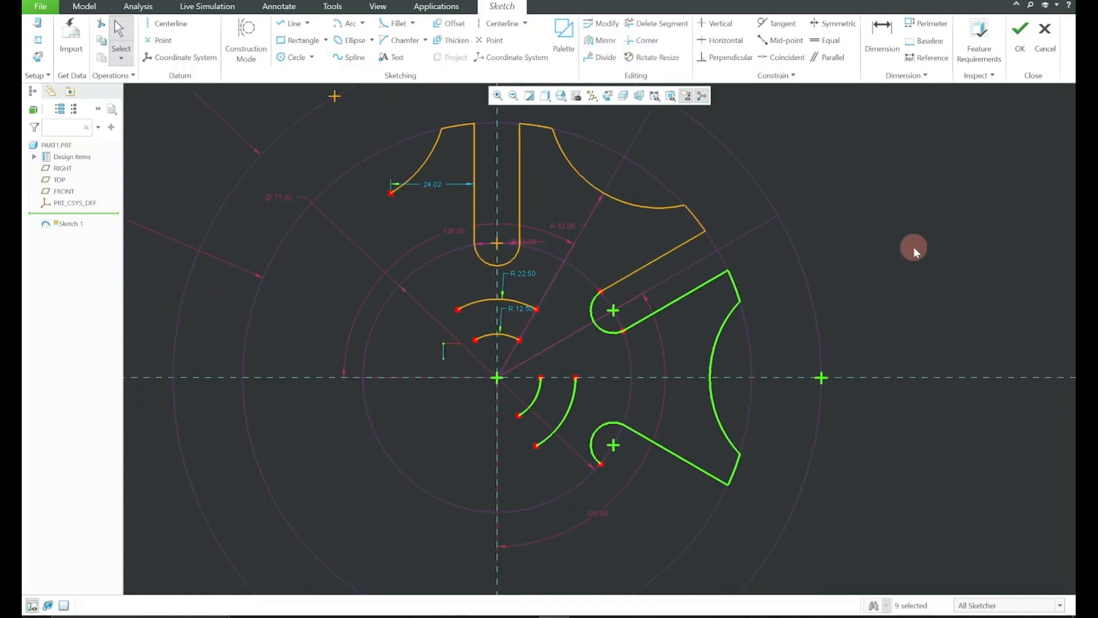
{"action": "left_click", "coordinate": [915, 247]}
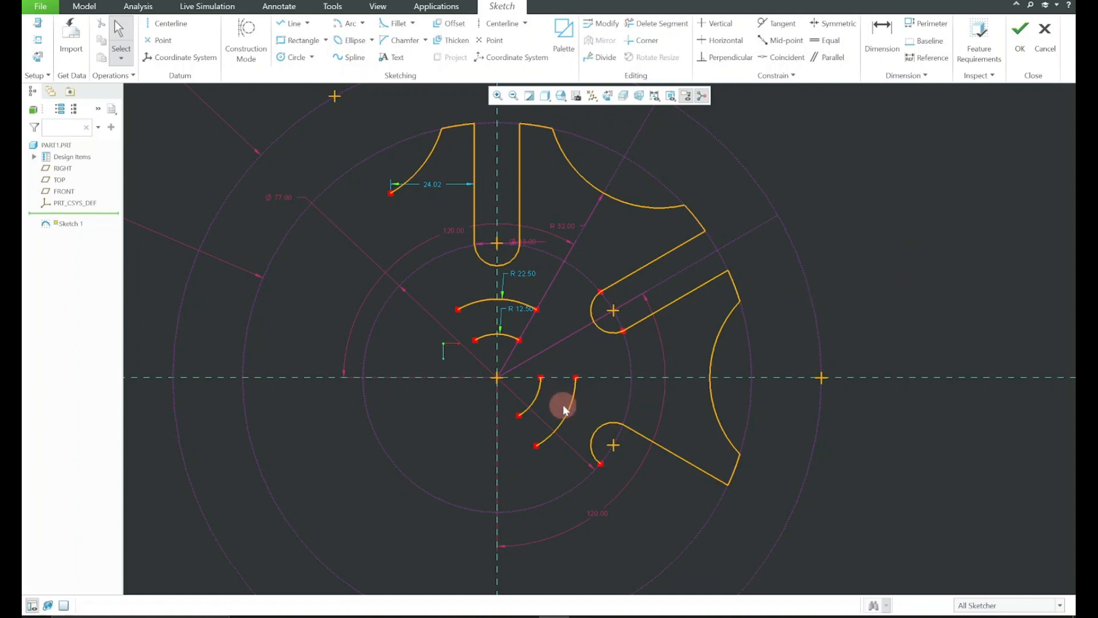
{"action": "left_click", "coordinate": [514, 308]}
{"action": "left_click", "coordinate": [510, 337], "text": "ctrl"}
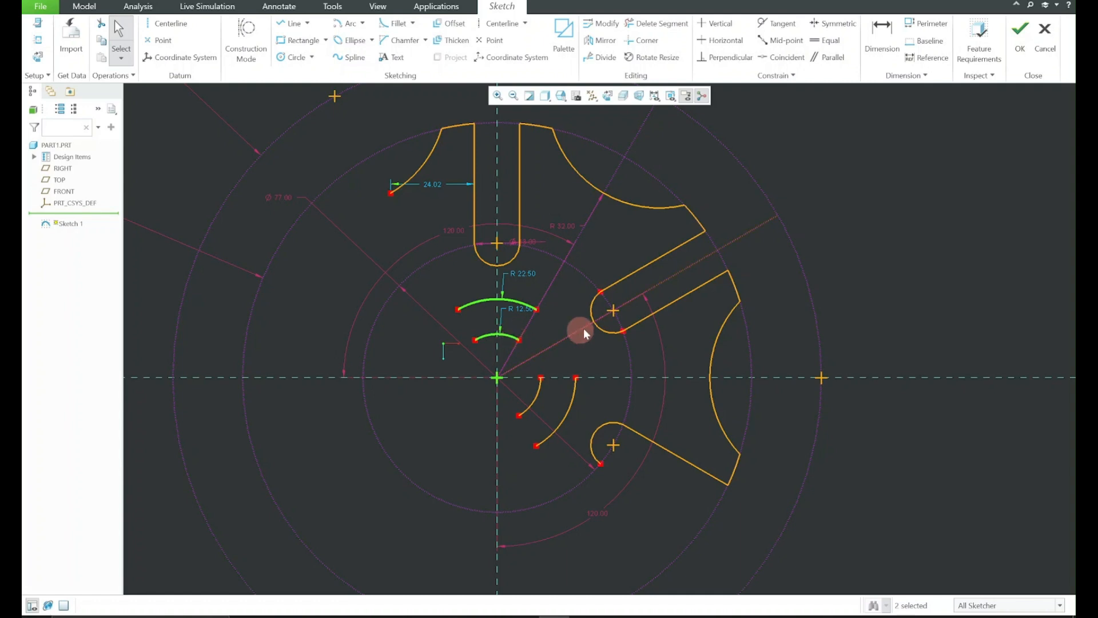
{"action": "left_click", "coordinate": [600, 40]}
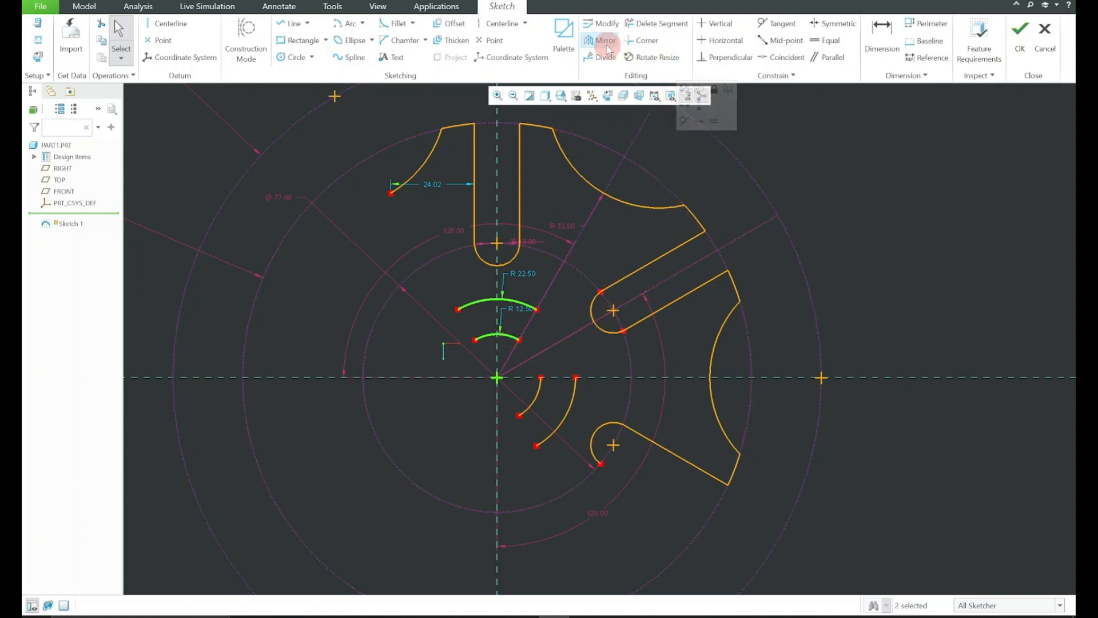
{"action": "left_click", "coordinate": [573, 250]}
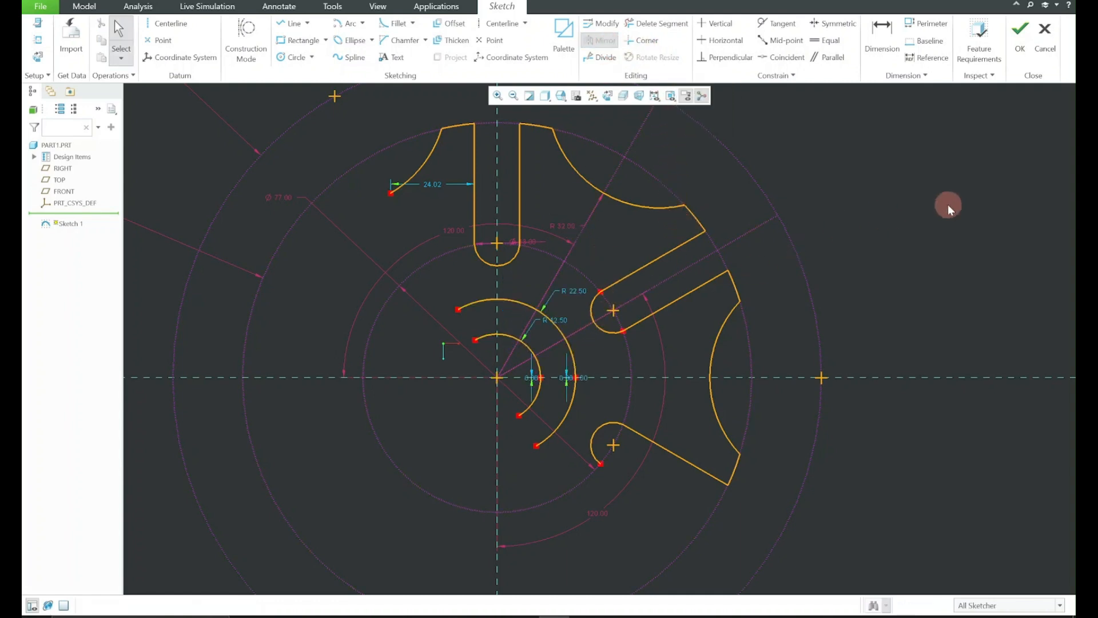
Mirror the upper-right cutout profile with its slot lines and both hub arcs about the vertical reference line
{"action": "scroll", "coordinate": [738, 316], "scroll_direction": "down", "scroll_amount": 2}
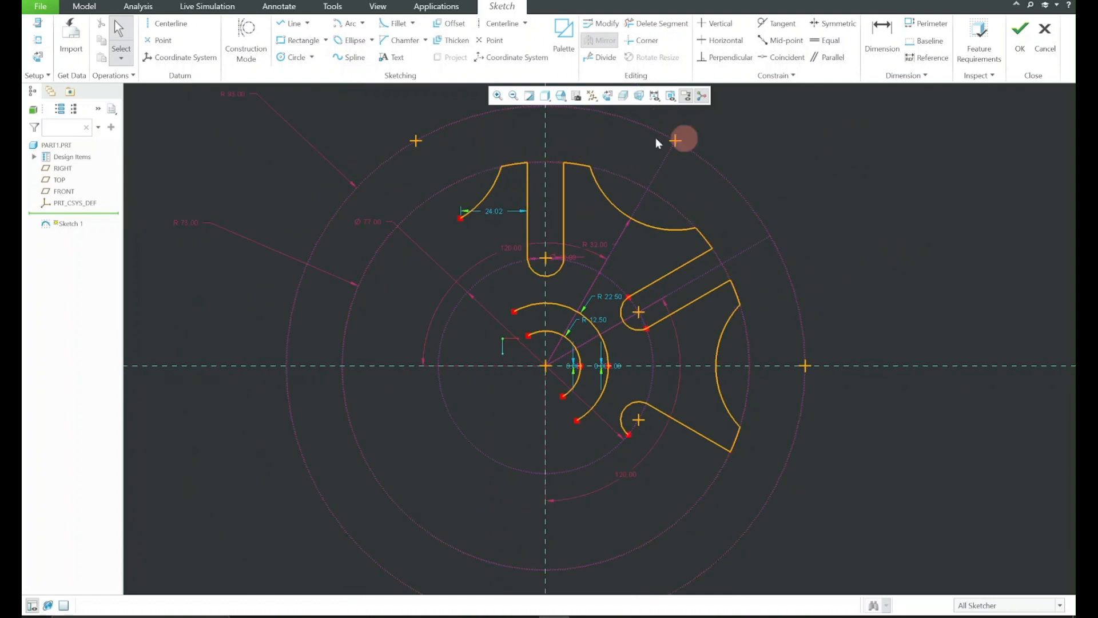
{"action": "left_click_drag", "start_coordinate": [598, 245], "coordinate": [729, 359]}
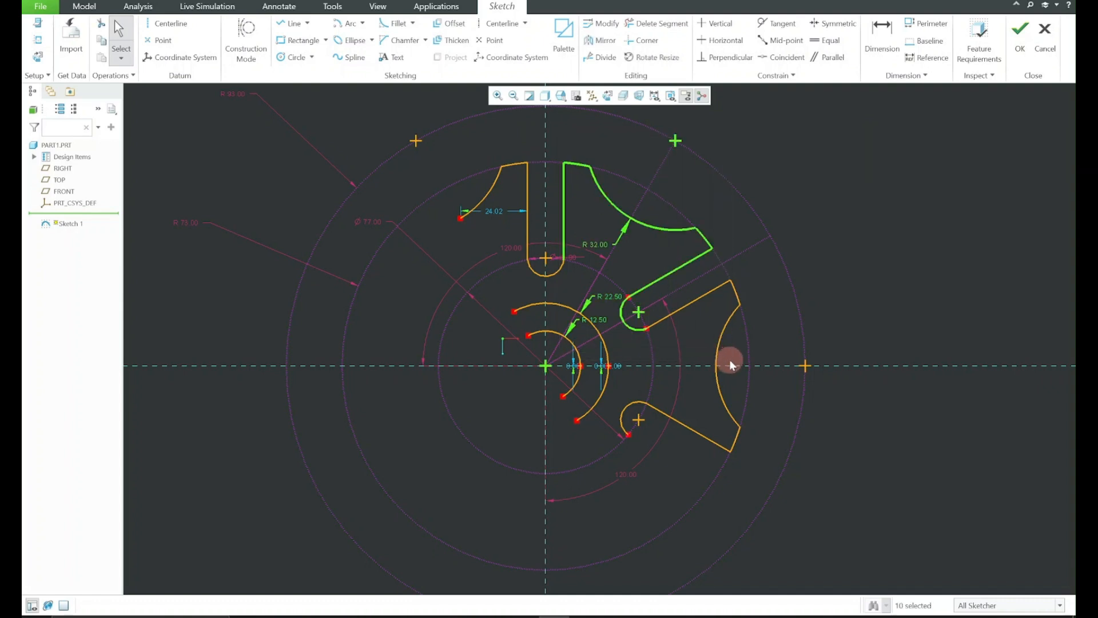
{"action": "left_click", "coordinate": [595, 325], "text": "ctrl"}
{"action": "left_click", "coordinate": [573, 343], "text": "ctrl"}
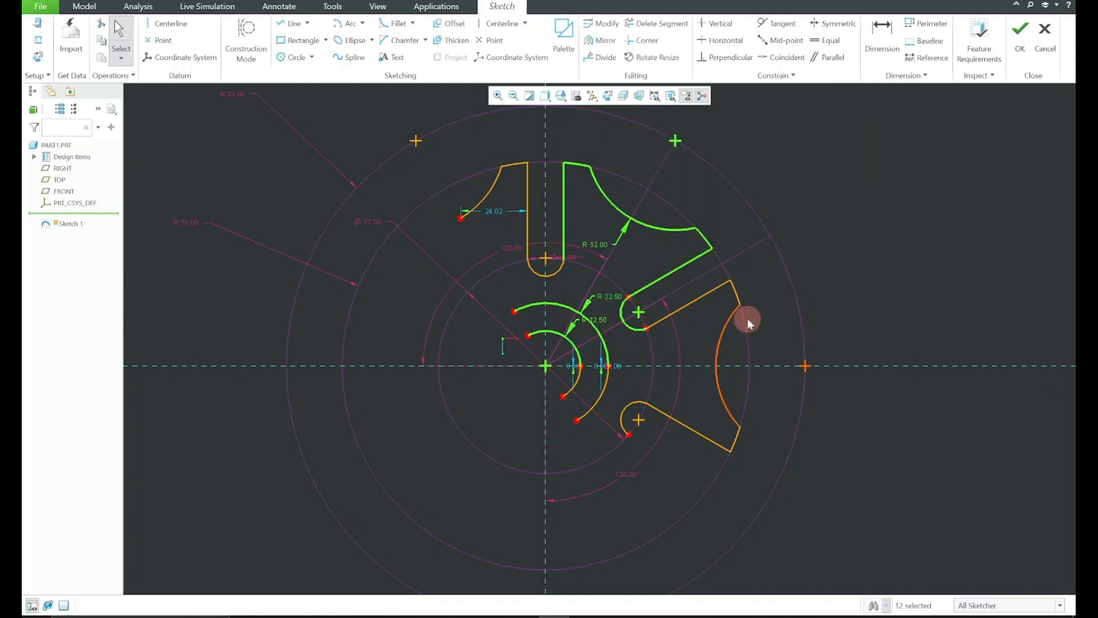
{"action": "left_click", "coordinate": [601, 40]}
{"action": "left_click", "coordinate": [544, 145]}
{"action": "left_click", "coordinate": [323, 171]}
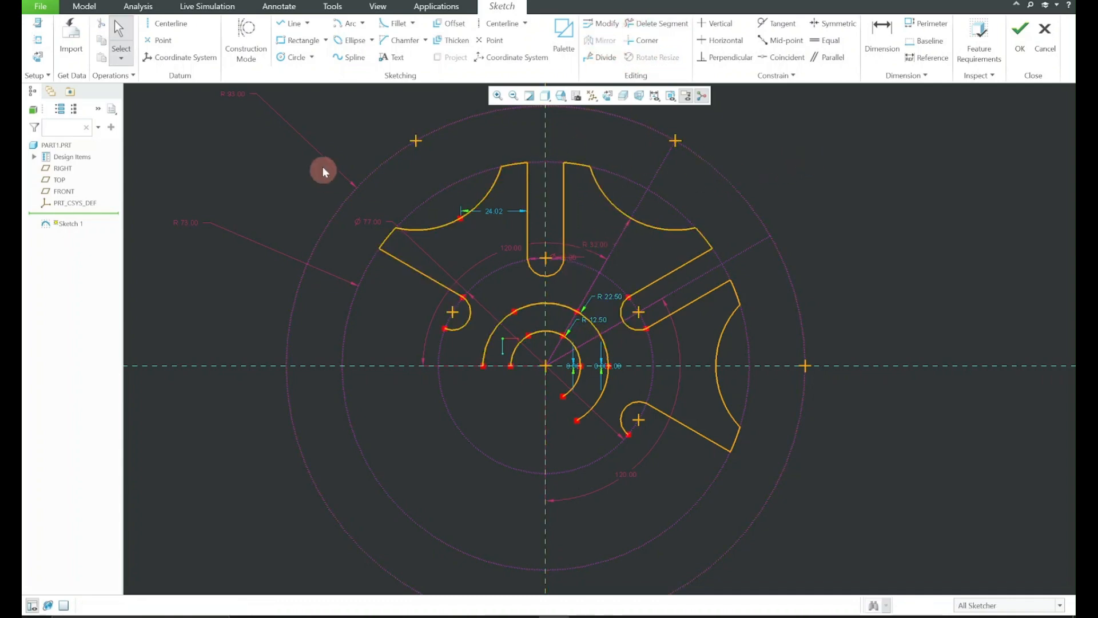
Mirror the whole right side of the wheel, including the right-hand cutout and lower slot end, about the vertical reference line
{"action": "left_click_drag", "start_coordinate": [793, 352], "coordinate": [805, 360]}
{"action": "left_click", "coordinate": [870, 187]}
{"action": "left_click_drag", "start_coordinate": [560, 143], "coordinate": [683, 325]}
{"action": "left_click_drag", "start_coordinate": [718, 381], "coordinate": [791, 516]}
{"action": "left_click", "coordinate": [598, 40]}
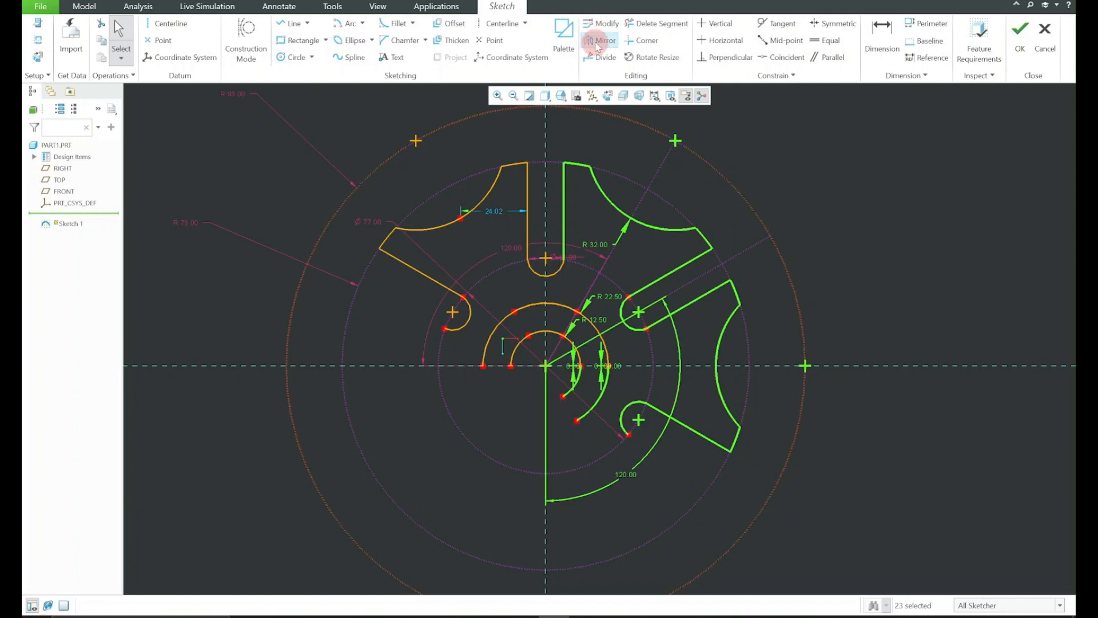
{"action": "left_click", "coordinate": [548, 129]}
{"action": "left_click", "coordinate": [737, 136]}
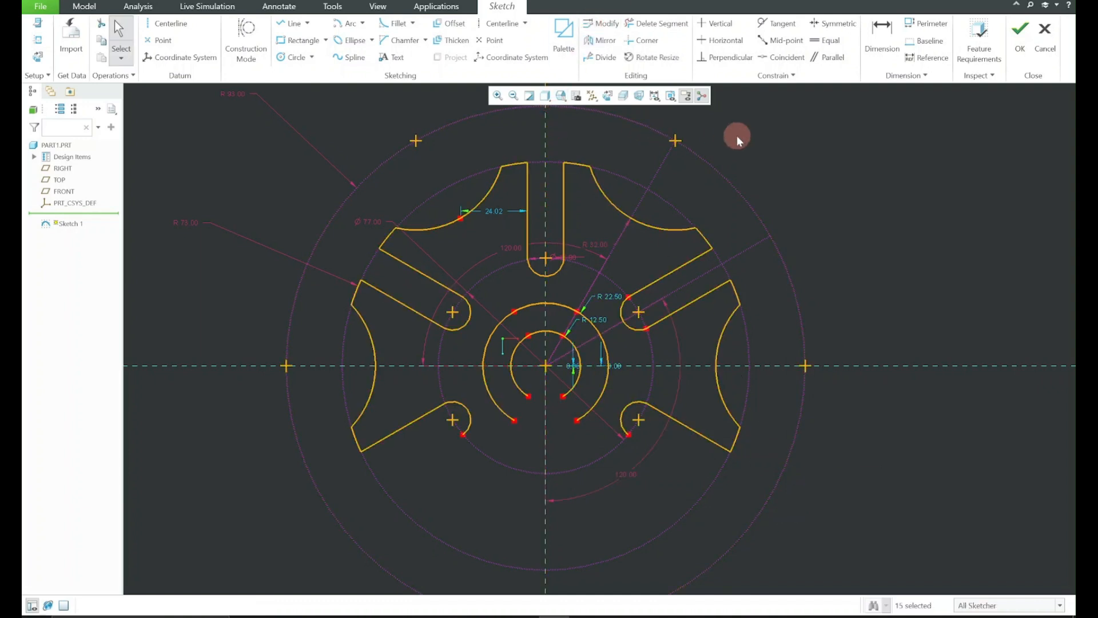
Mirror the upper wheel profile, both side cutout arcs and the hub arcs about the horizontal reference line, deleting the conflicting 120.00 dimension sd5
{"action": "mouse_move", "coordinate": [253, 113]}
{"action": "left_mouse_down"}
{"action": "mouse_move", "coordinate": [629, 328]}
{"action": "mouse_move", "coordinate": [885, 375]}
{"action": "mouse_move", "coordinate": [894, 365]}
{"action": "left_mouse_up"}
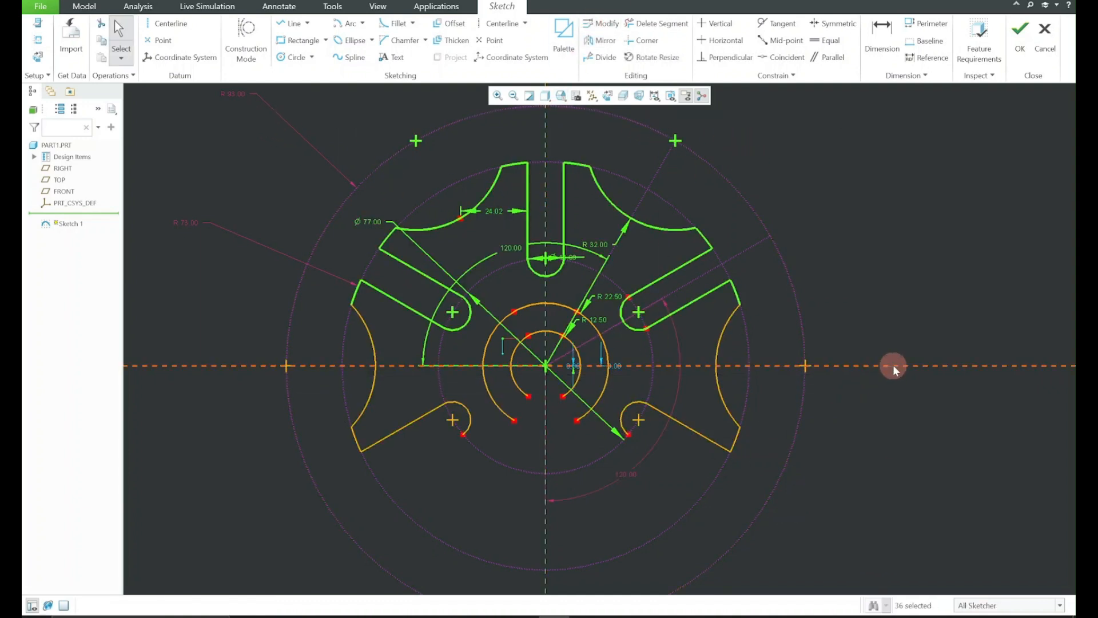
{"action": "left_click", "coordinate": [370, 337], "text": "ctrl"}
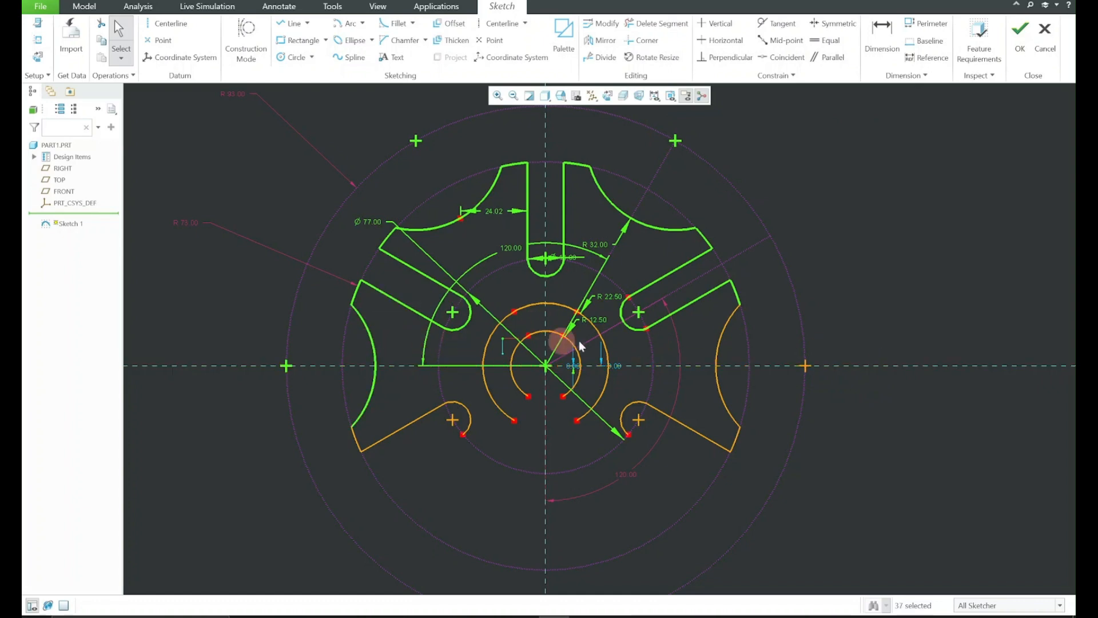
{"action": "left_click", "coordinate": [719, 341], "text": "ctrl"}
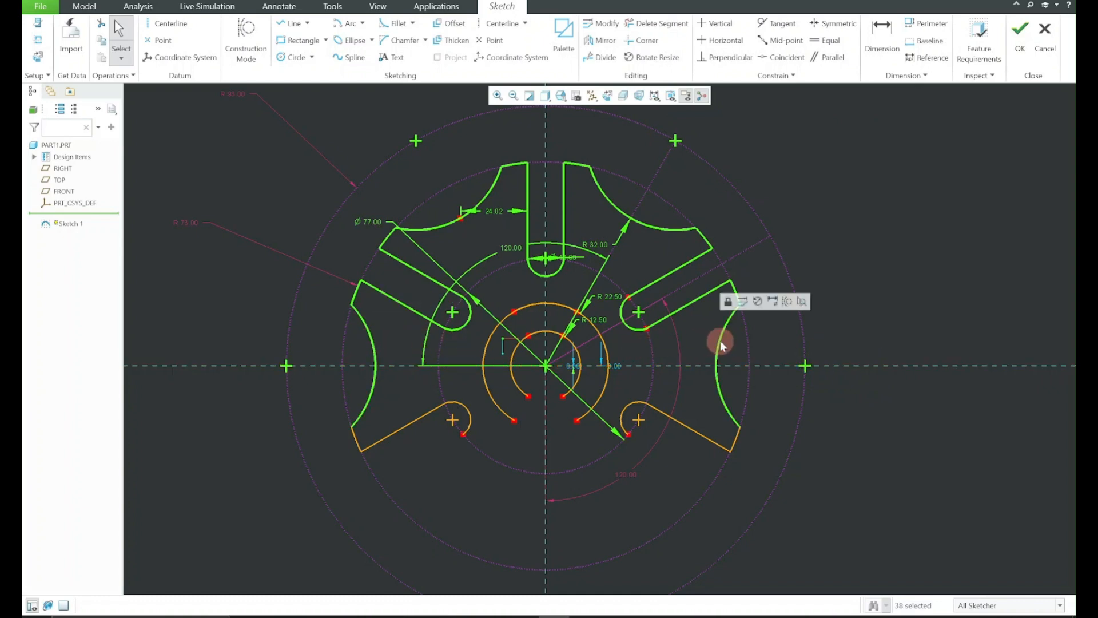
{"action": "left_click", "coordinate": [524, 311], "text": "ctrl"}
{"action": "left_click", "coordinate": [578, 343], "text": "ctrl"}
{"action": "left_click", "coordinate": [579, 342], "text": "ctrl"}
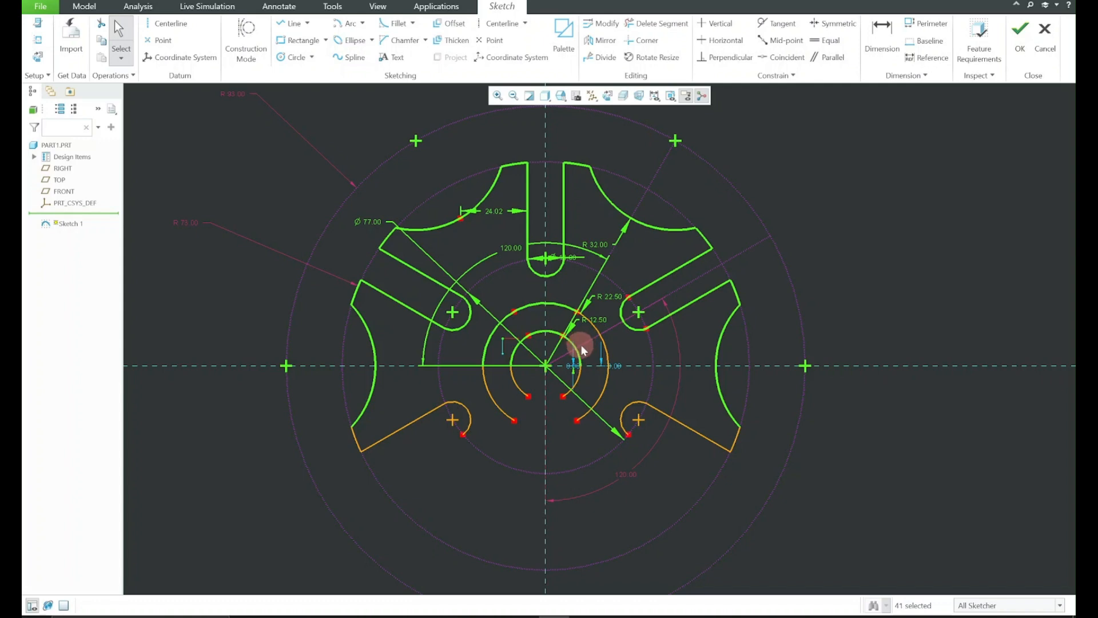
{"action": "left_click", "coordinate": [605, 350], "text": "ctrl"}
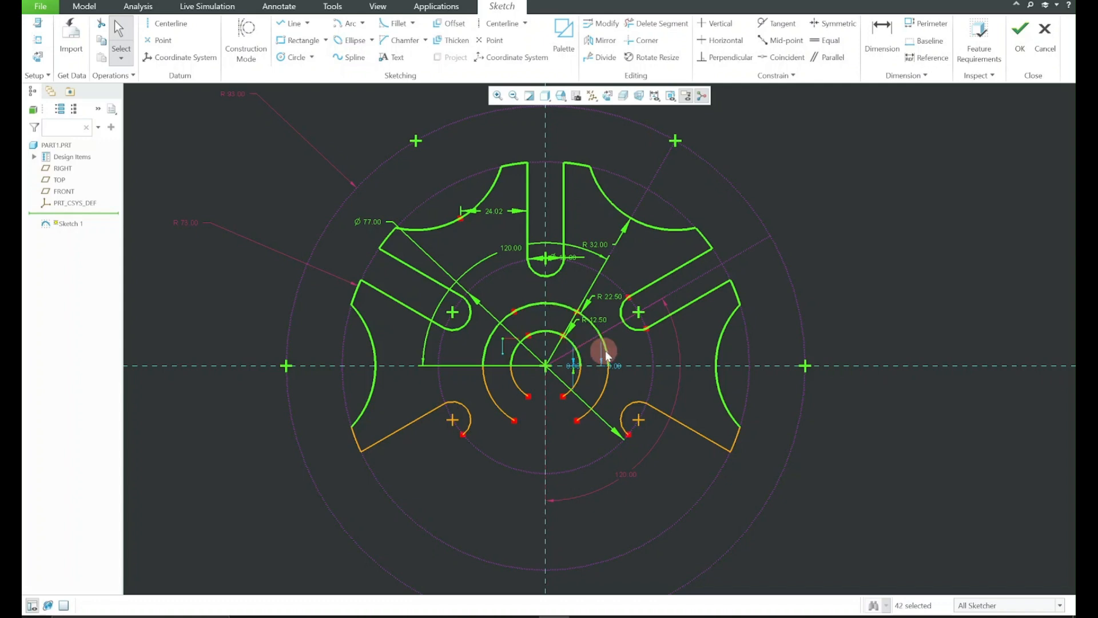
{"action": "left_click", "coordinate": [602, 40]}
{"action": "left_click", "coordinate": [671, 366]}
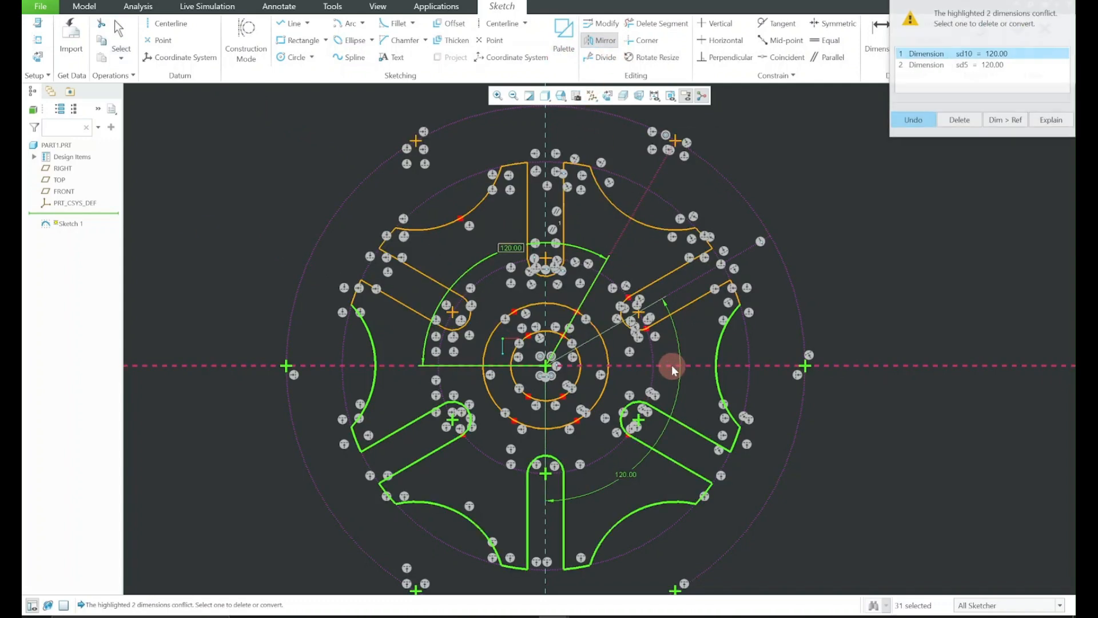
{"action": "left_click", "coordinate": [964, 120]}
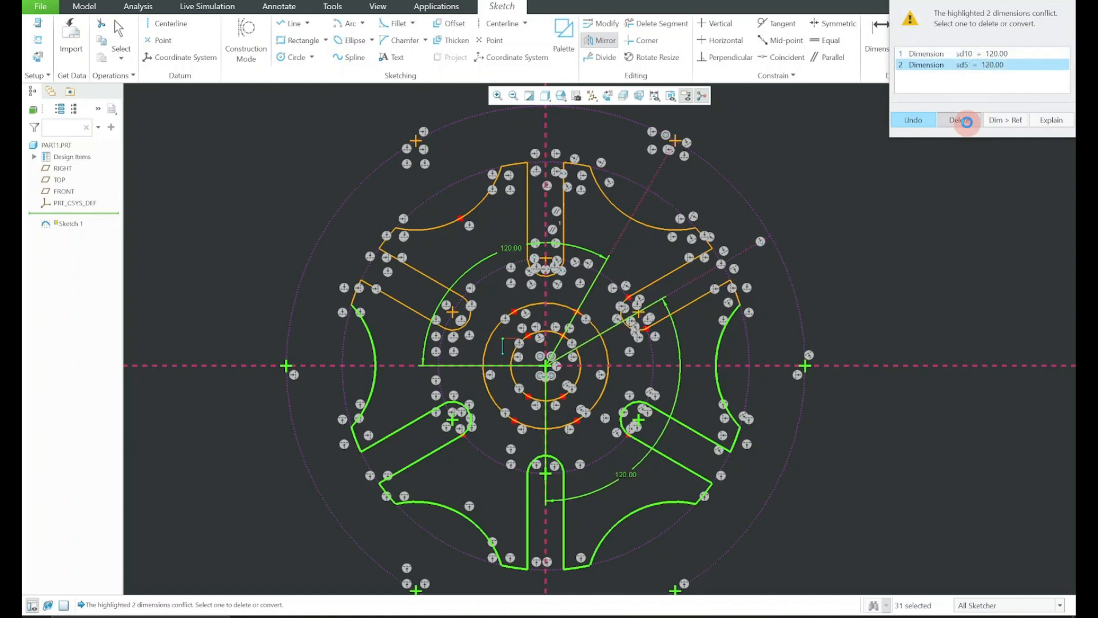
Hide the sketch dimensions and turn off the open-end highlighting
{"action": "left_click", "coordinate": [654, 96]}
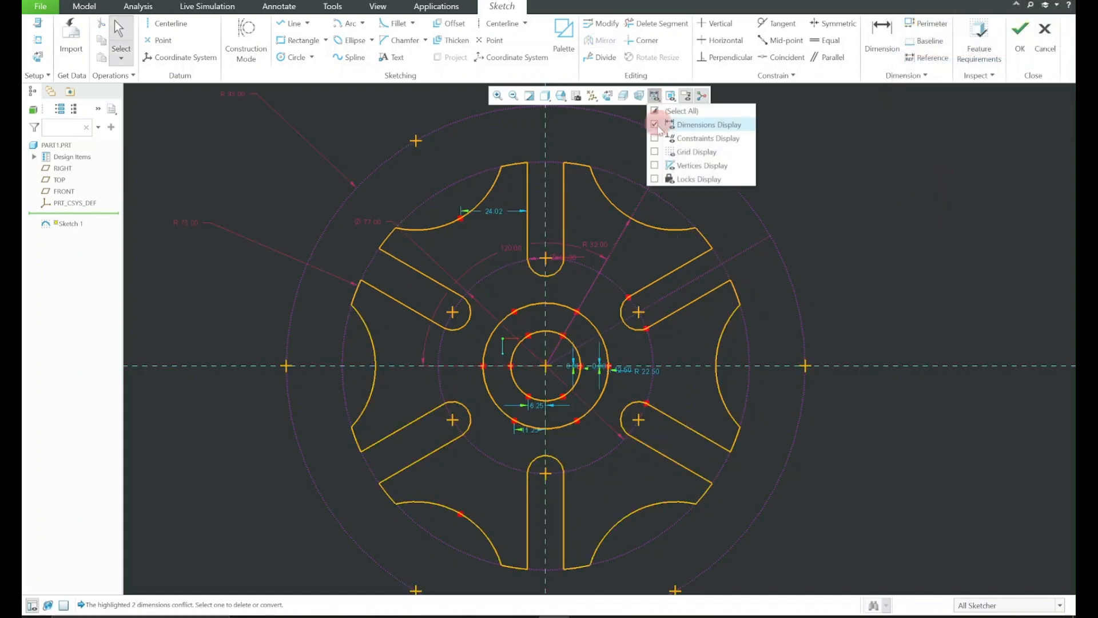
{"action": "scroll", "coordinate": [819, 316], "scroll_direction": "up", "scroll_amount": 2}
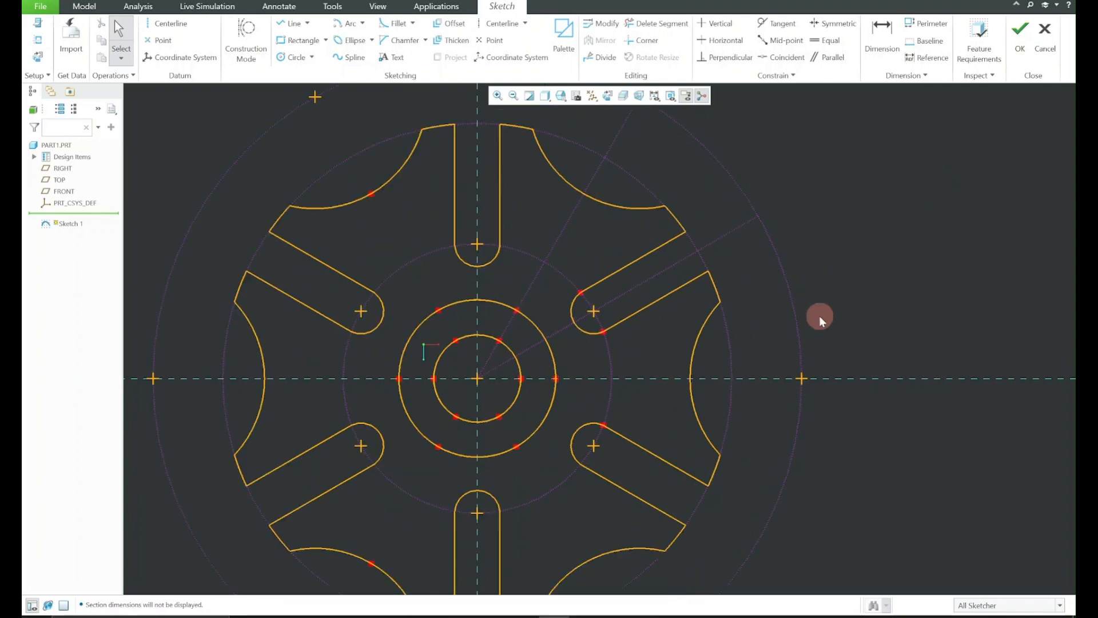
{"action": "scroll", "coordinate": [853, 312], "scroll_direction": "up", "scroll_amount": 3}
{"action": "left_click", "coordinate": [976, 76]}
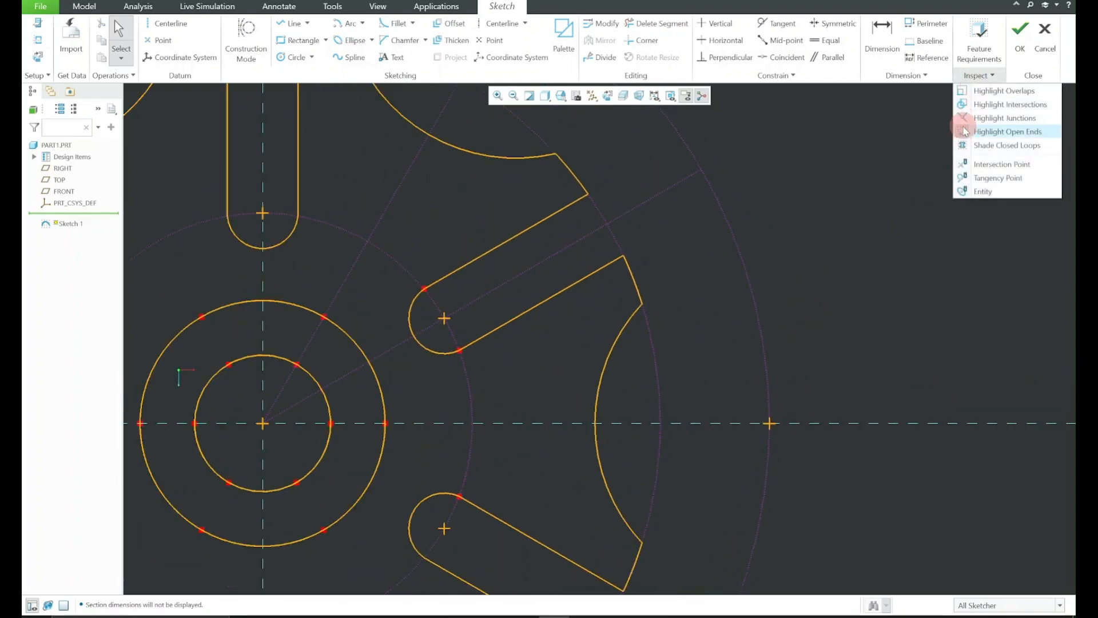
{"action": "left_click", "coordinate": [984, 131]}
{"action": "left_click", "coordinate": [977, 75]}
{"action": "left_click", "coordinate": [802, 310]}
{"action": "scroll", "coordinate": [802, 328], "scroll_direction": "down", "scroll_amount": 4}
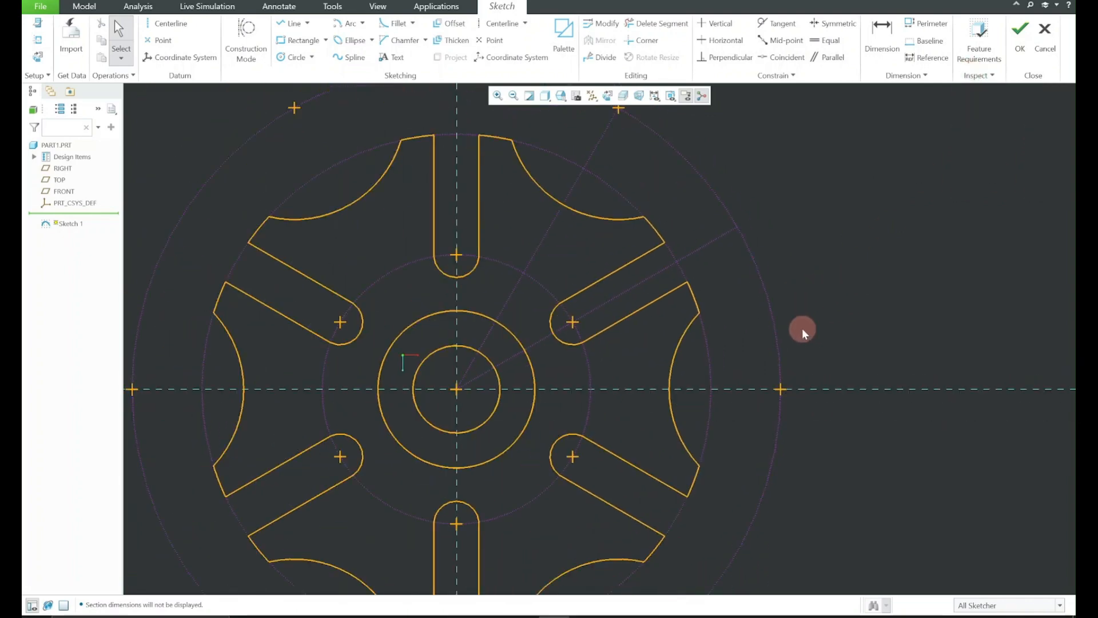
Reorient the sketch to its 2D view and place reference drawing 1.png beside the wheel for comparison
{"action": "mouse_move", "coordinate": [839, 331]}
{"action": "middle_mouse_down", "text": "shift"}
{"action": "mouse_move", "coordinate": [831, 279]}
{"action": "mouse_move", "coordinate": [744, 314]}
{"action": "mouse_move", "coordinate": [809, 285]}
{"action": "middle_mouse_up", "text": "shift"}
{"action": "scroll", "coordinate": [826, 254], "scroll_direction": "down", "scroll_amount": 1}
{"action": "scroll", "coordinate": [825, 250], "scroll_direction": "down", "scroll_amount": 5}
{"action": "scroll", "coordinate": [745, 314], "scroll_direction": "up", "scroll_amount": 4}
{"action": "scroll", "coordinate": [745, 317], "scroll_direction": "down", "scroll_amount": 1}
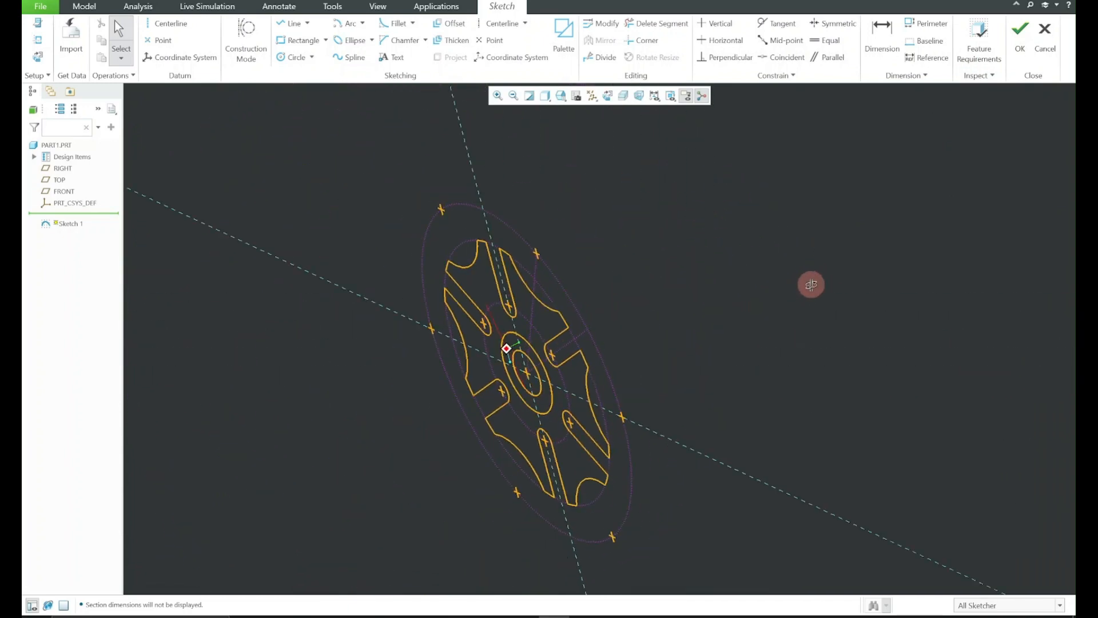
{"action": "left_click", "coordinate": [608, 96]}
{"action": "mouse_move", "coordinate": [549, 383]}
{"action": "middle_mouse_down", "text": "shift"}
{"action": "mouse_move", "coordinate": [697, 380]}
{"action": "mouse_move", "coordinate": [782, 336]}
{"action": "middle_mouse_up", "text": "shift"}
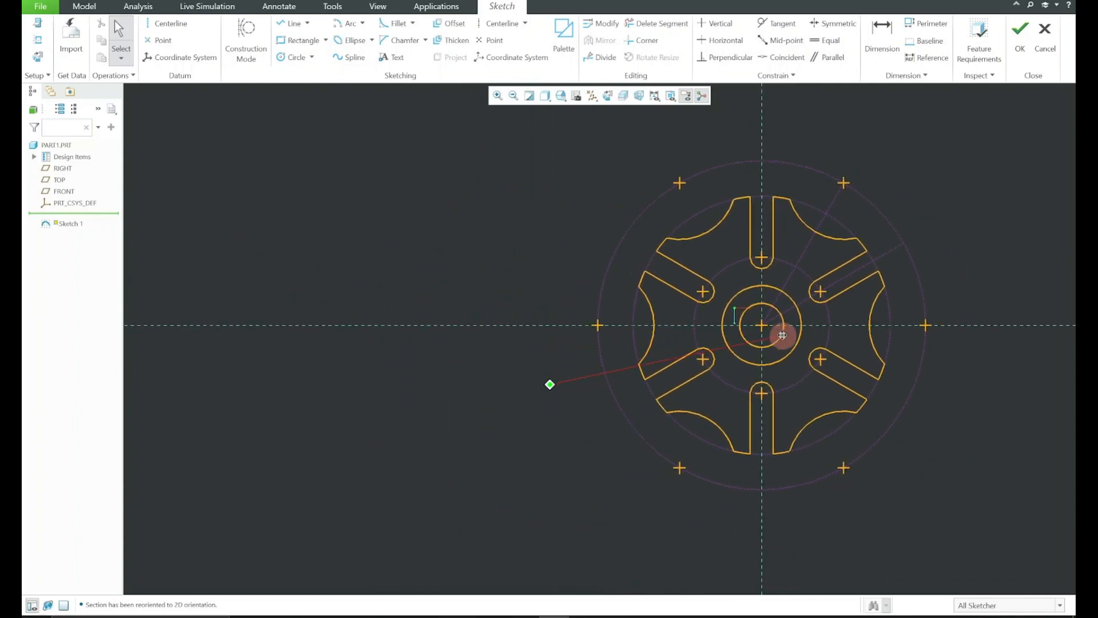
{"action": "left_click", "coordinate": [776, 615]}
{"action": "left_click_drag", "start_coordinate": [703, 63], "coordinate": [537, 59]}
{"action": "left_click_drag", "start_coordinate": [815, 51], "coordinate": [585, 133]}
{"action": "mouse_move", "coordinate": [449, 148]}
{"action": "left_mouse_down"}
{"action": "mouse_move", "coordinate": [513, 96]}
{"action": "mouse_move", "coordinate": [479, 105]}
{"action": "left_mouse_up"}
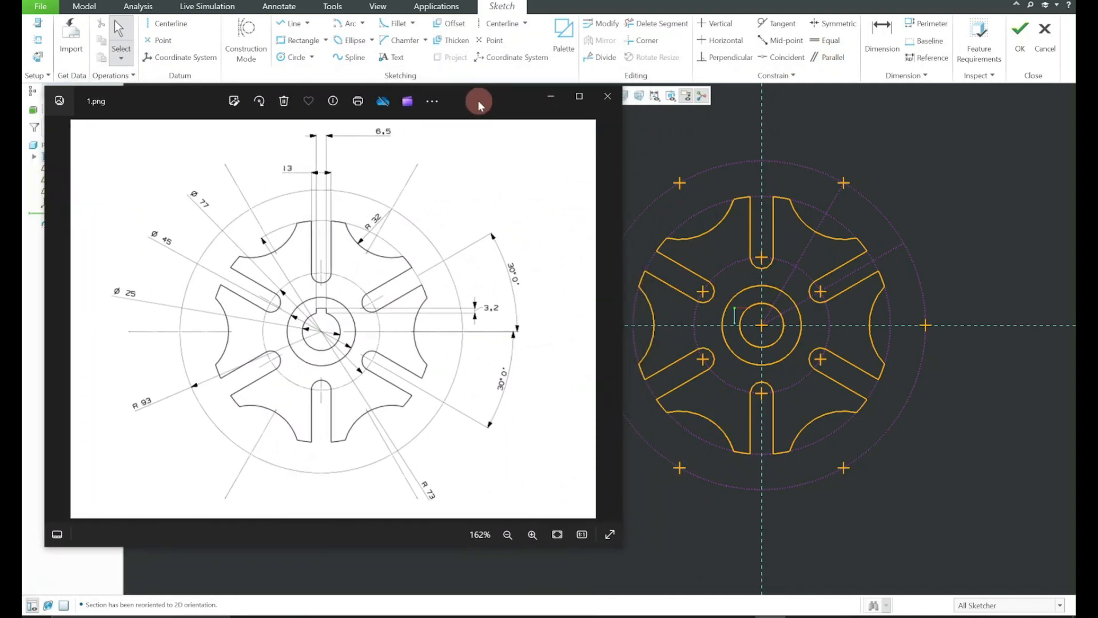